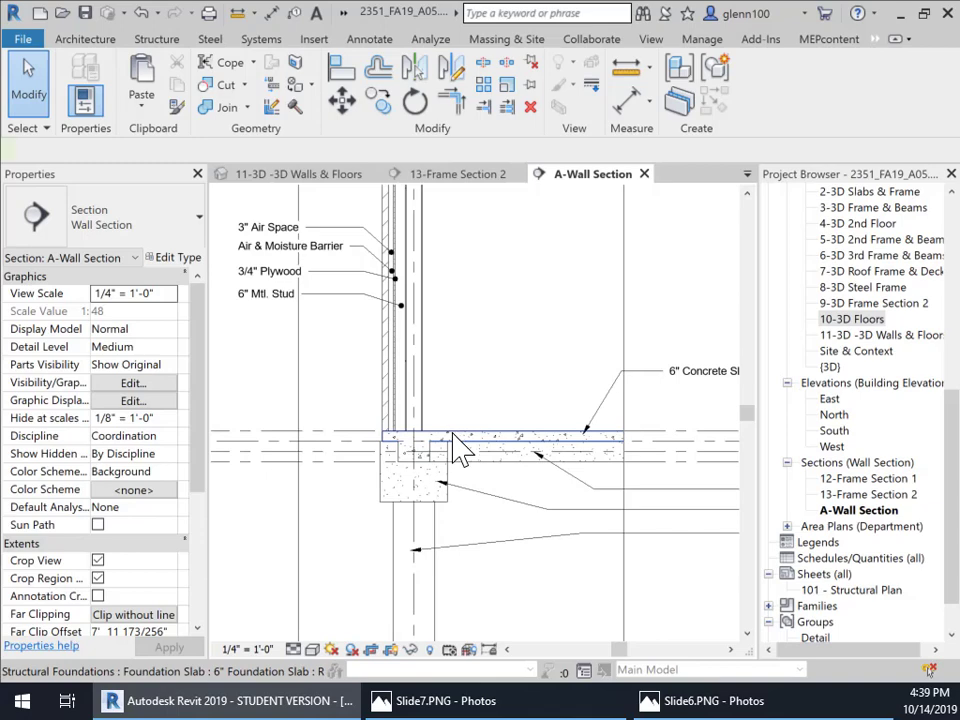
Select the 6" foundation slab in the A-Wall Section and inspect where its edge meets the exterior wall.
{"action": "left_click", "coordinate": [456, 446]}
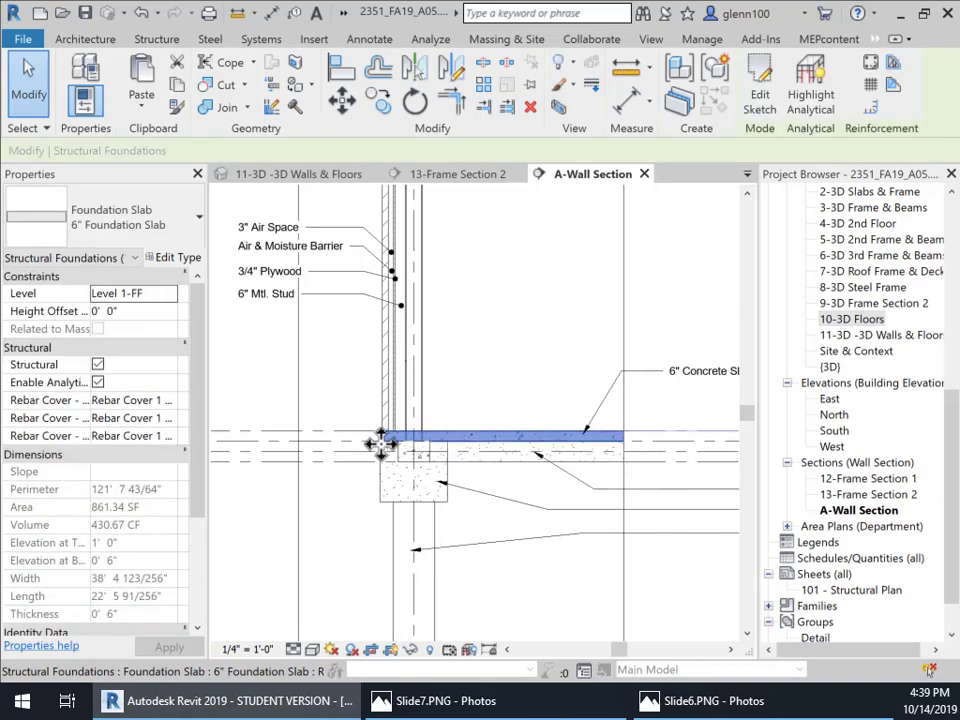
{"action": "scroll", "coordinate": [380, 440], "scroll_direction": "up", "scroll_amount": 2}
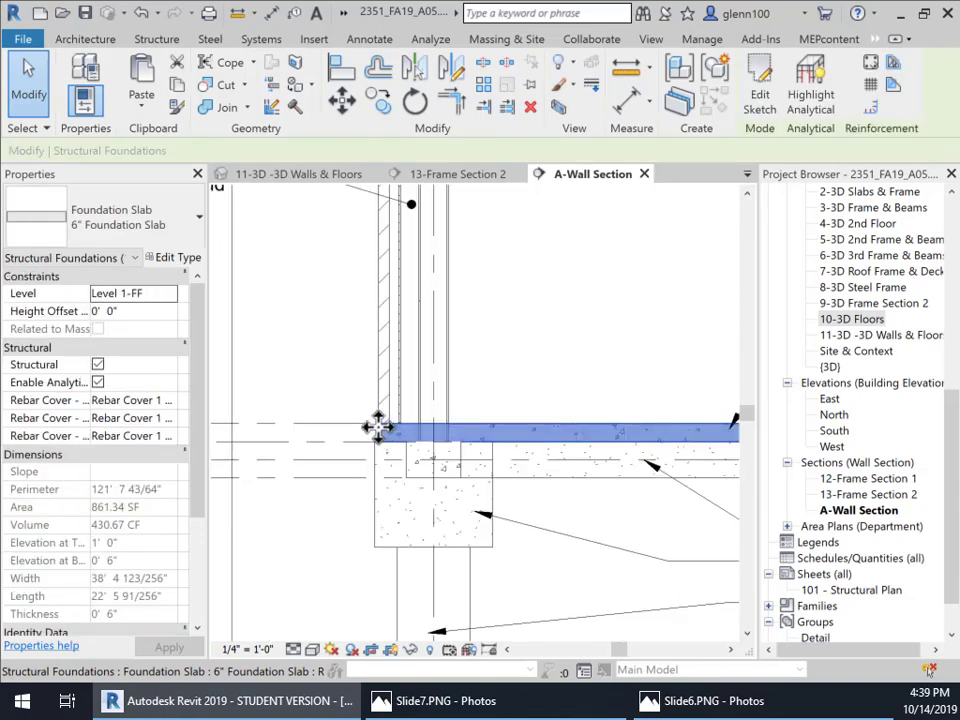
{"action": "scroll", "coordinate": [546, 375], "scroll_direction": "down", "scroll_amount": 3}
{"action": "middle_click_drag", "start_coordinate": [553, 283], "coordinate": [518, 638]}
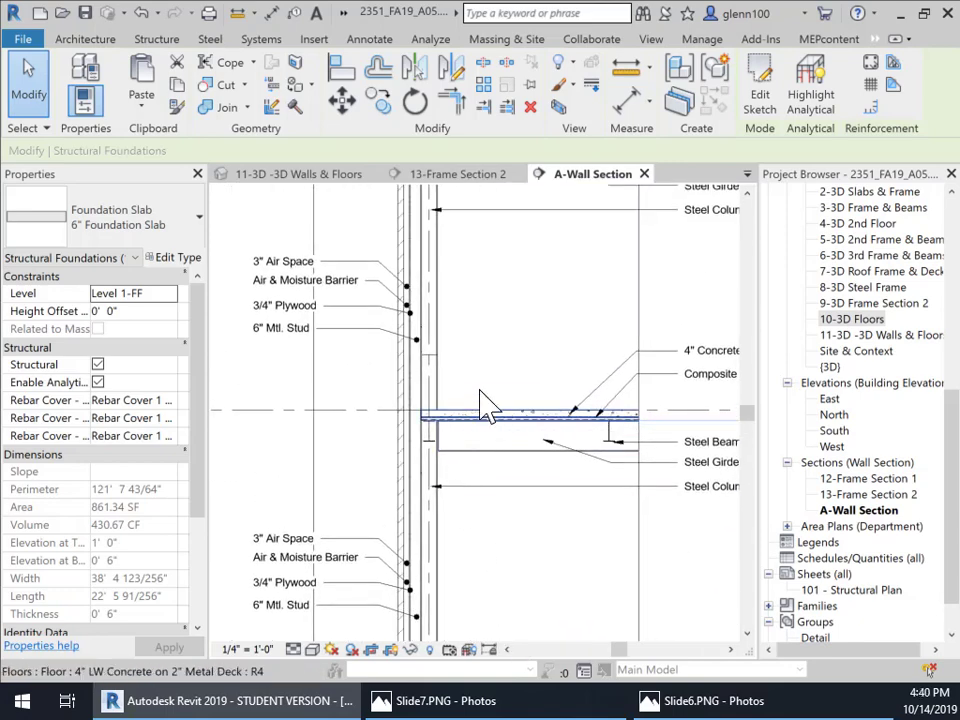
Select the Level 2 and Level 3 concrete-on-metal-deck floors in turn to inspect their edges at the exterior wall.
{"action": "left_click", "coordinate": [504, 321]}
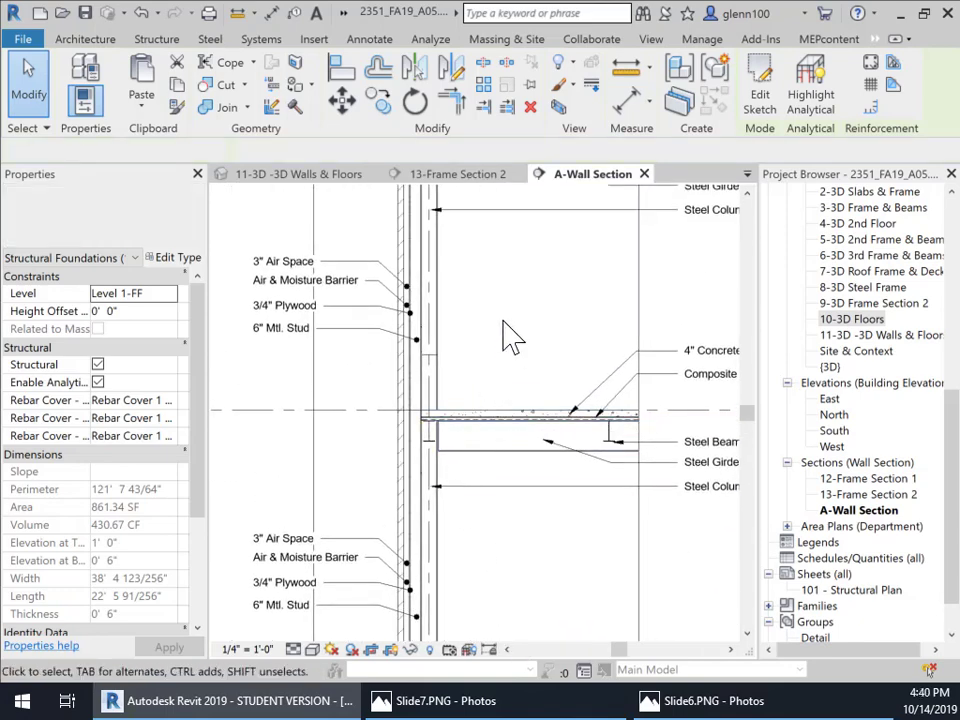
{"action": "left_click", "coordinate": [488, 416]}
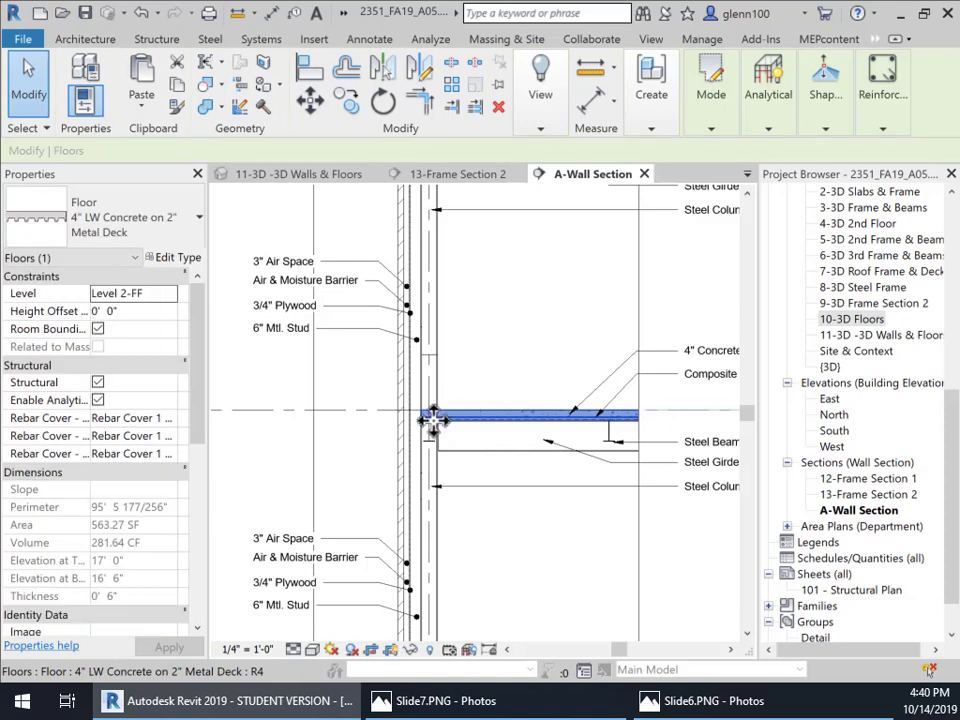
{"action": "middle_click_drag", "start_coordinate": [546, 405], "coordinate": [542, 634]}
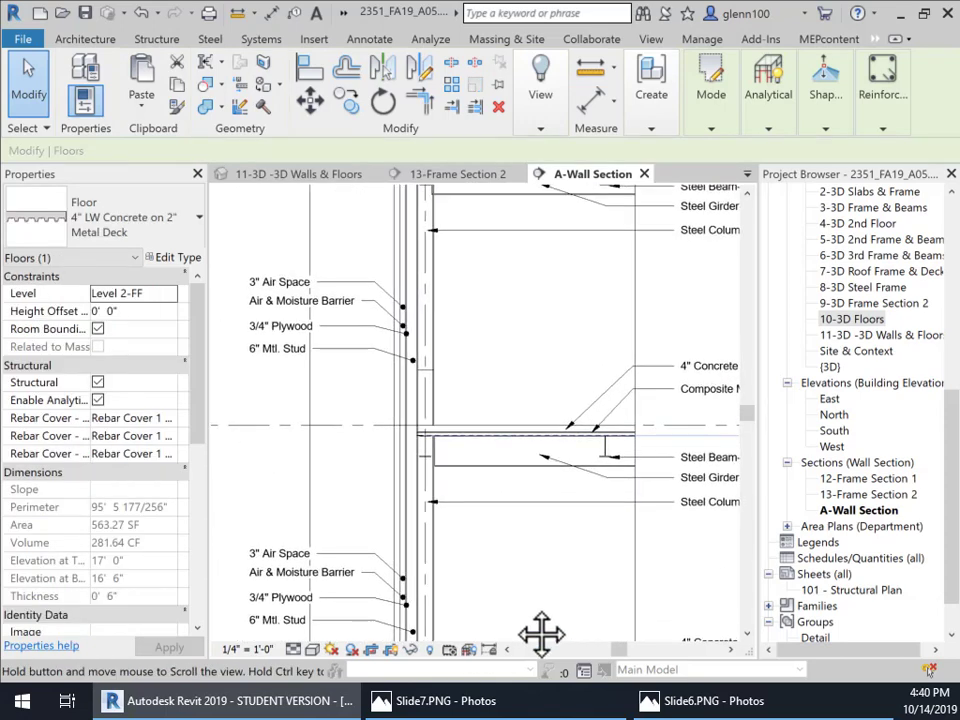
{"action": "left_click", "coordinate": [445, 433]}
{"action": "middle_click_drag", "start_coordinate": [491, 399], "coordinate": [517, 640]}
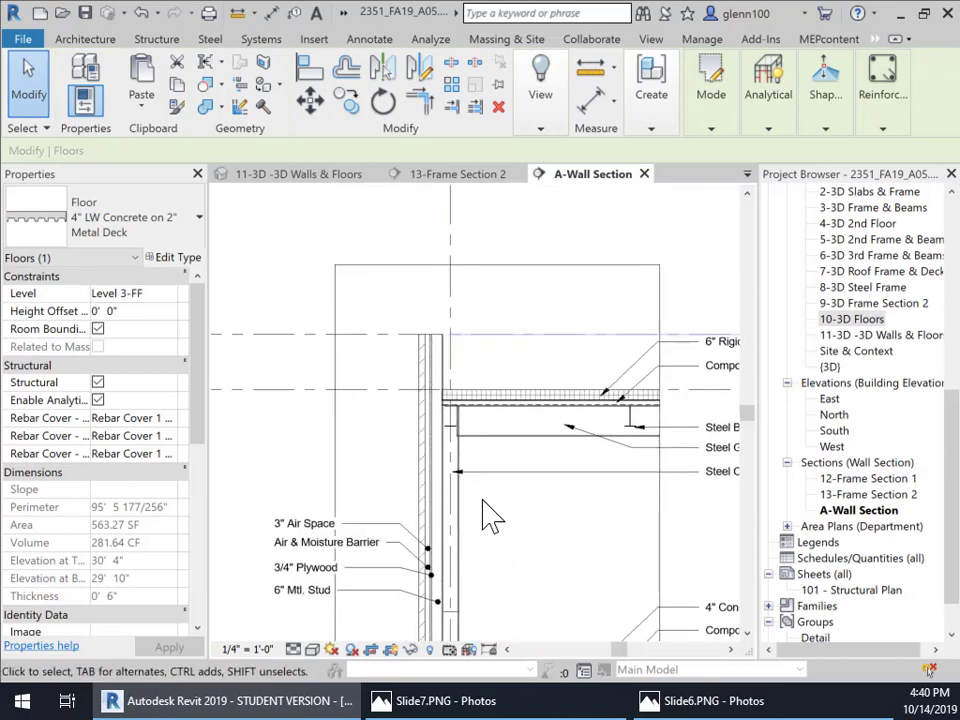
Select the steel deck roof floor at Top of Roof and inspect its edge against the parapet wall.
{"action": "scroll", "coordinate": [434, 406], "scroll_direction": "up", "scroll_amount": 5}
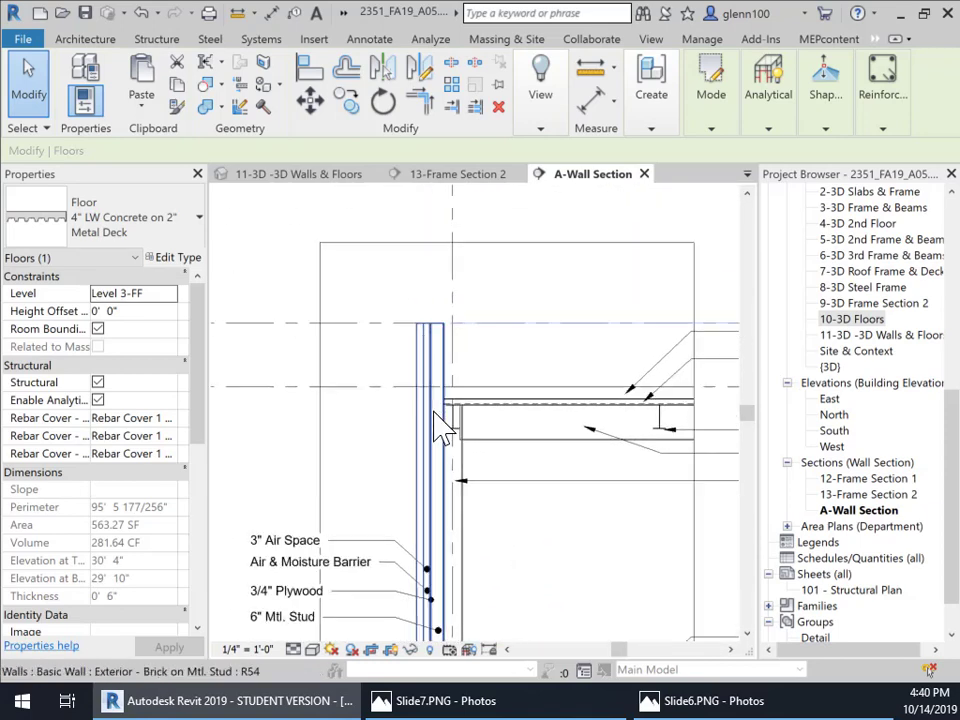
{"action": "left_click", "coordinate": [480, 390]}
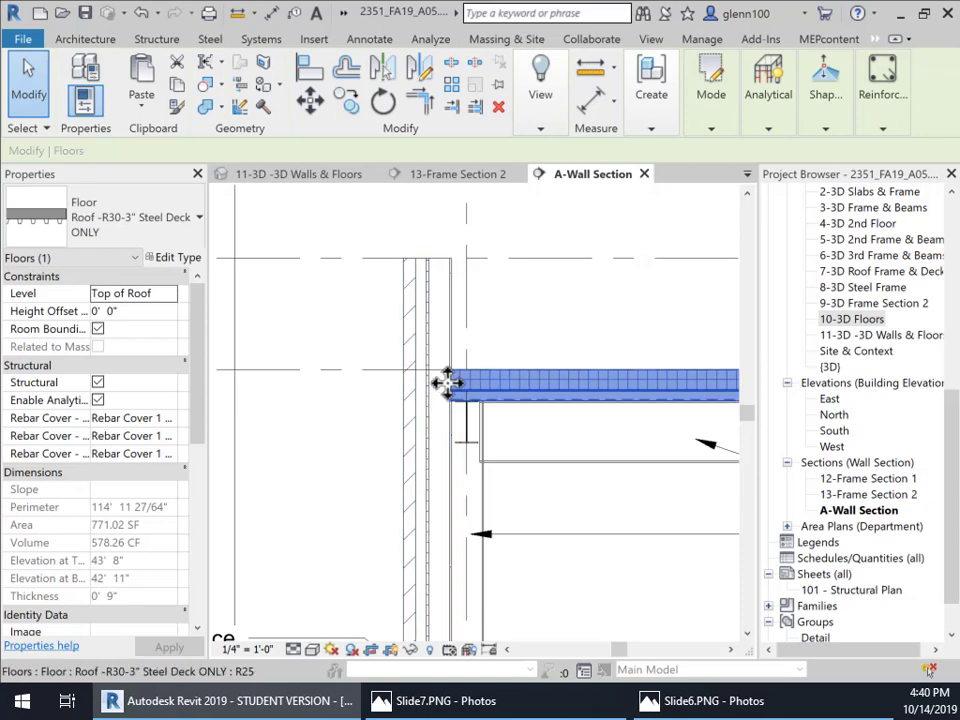
{"action": "scroll", "coordinate": [525, 514], "scroll_direction": "down", "scroll_amount": 4}
{"action": "middle_click_drag", "start_coordinate": [572, 545], "coordinate": [500, 360]}
{"action": "scroll", "coordinate": [455, 533], "scroll_direction": "down", "scroll_amount": 2}
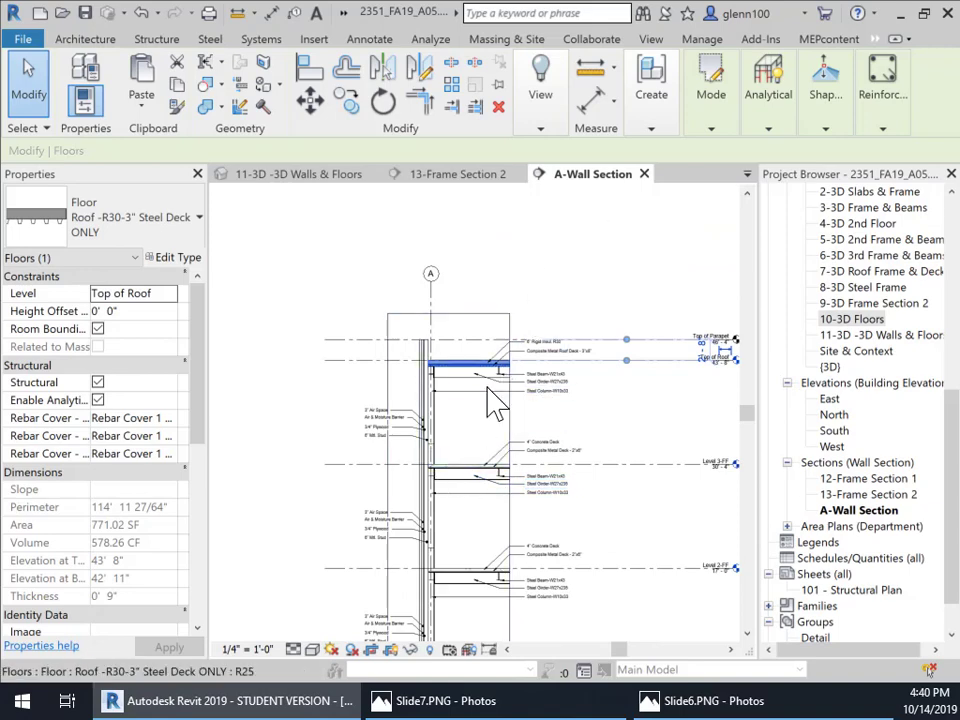
{"action": "mouse_move", "coordinate": [520, 405]}
{"action": "middle_mouse_down"}
{"action": "mouse_move", "coordinate": [534, 392]}
{"action": "mouse_move", "coordinate": [535, 341]}
{"action": "middle_mouse_up"}
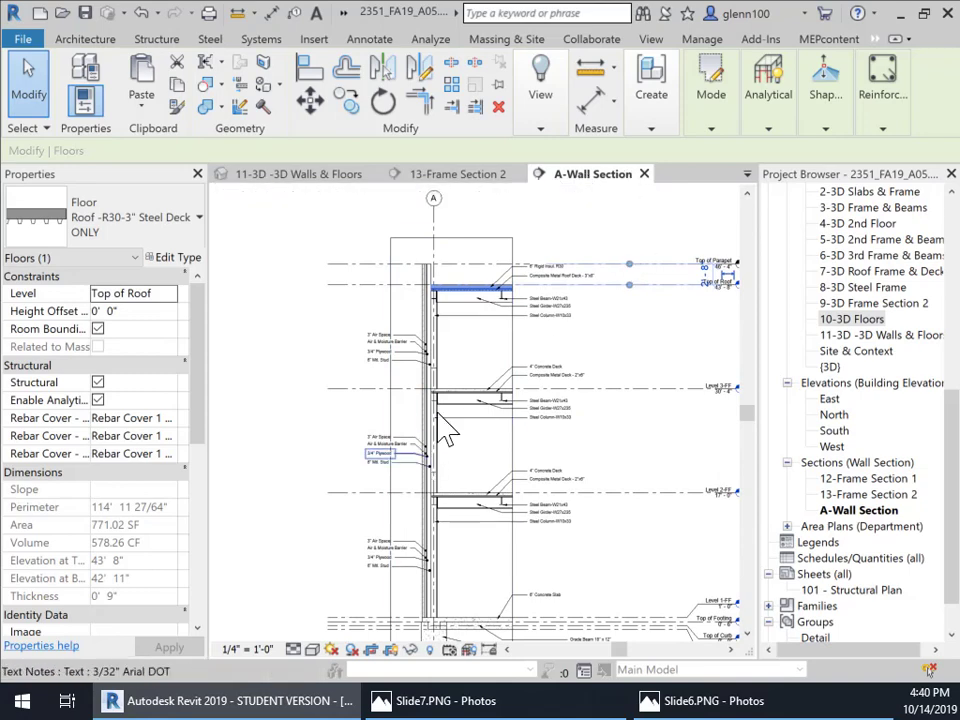
Open the 13-Frame Section 2 view and examine the exterior wall, floor connections and notes from parapet to footing.
{"action": "left_click", "coordinate": [468, 180]}
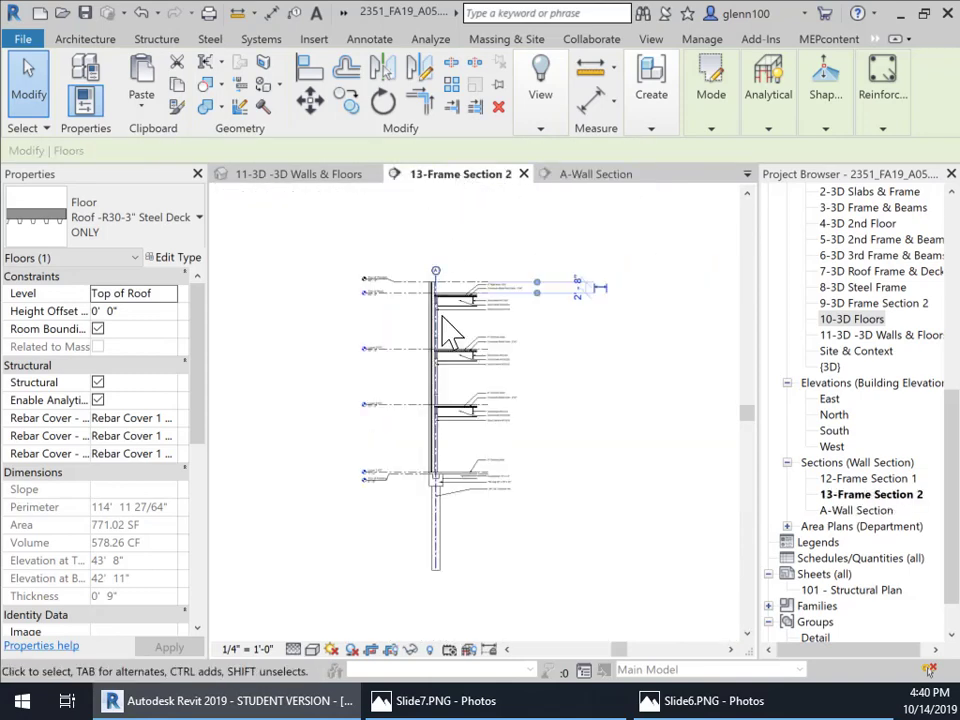
{"action": "scroll", "coordinate": [425, 420], "scroll_direction": "up", "scroll_amount": 5}
{"action": "middle_click_drag", "start_coordinate": [435, 386], "coordinate": [489, 452]}
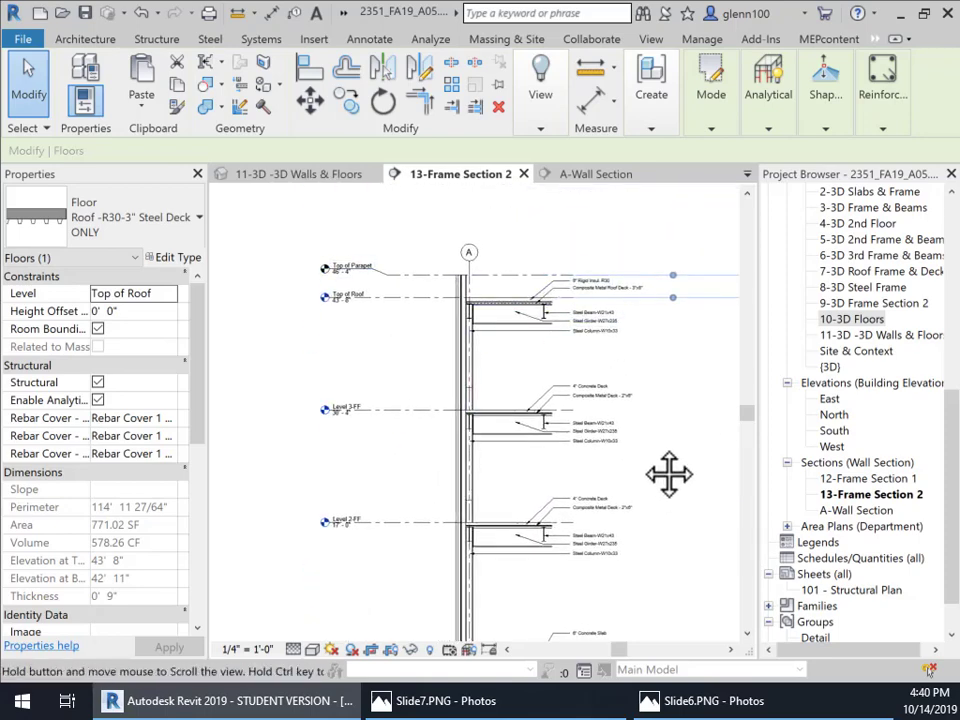
{"action": "middle_click_drag", "start_coordinate": [671, 474], "coordinate": [685, 426]}
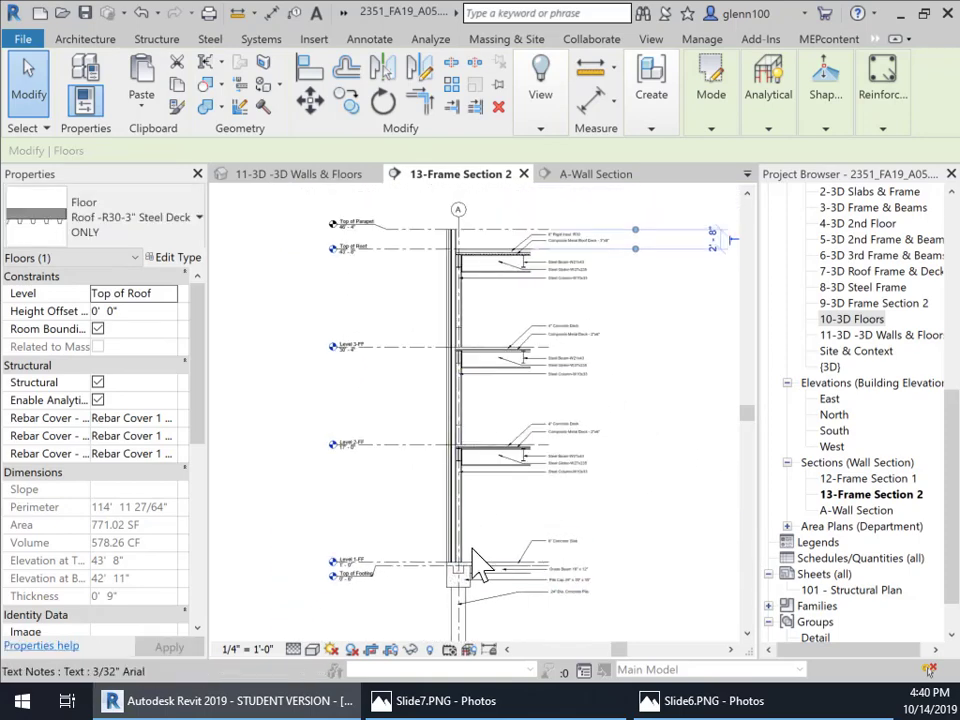
{"action": "scroll", "coordinate": [447, 575], "scroll_direction": "up", "scroll_amount": 2}
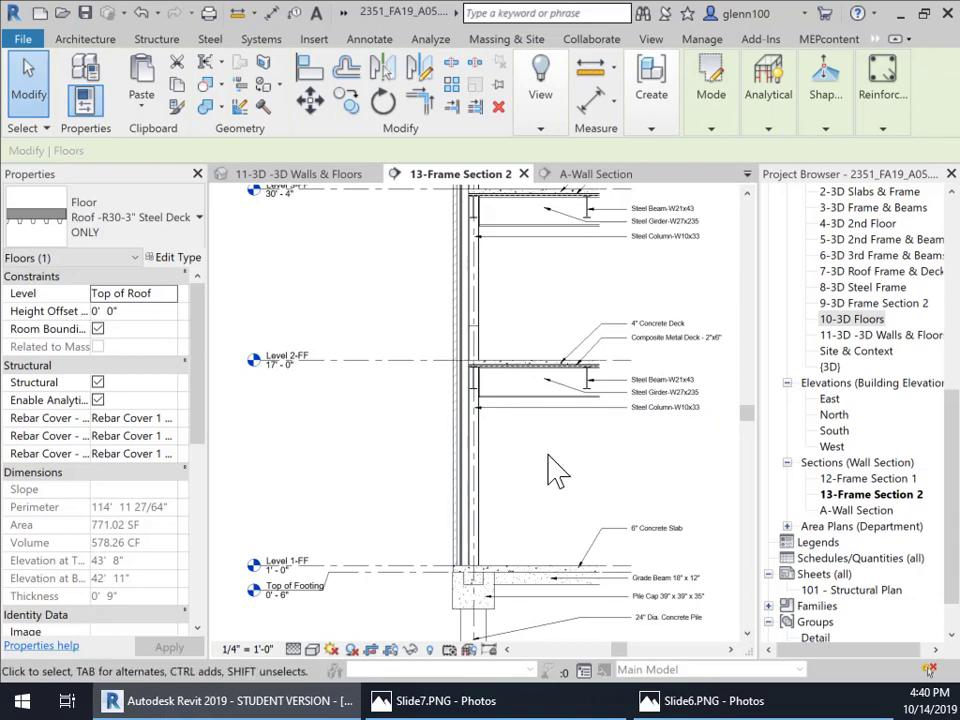
{"action": "middle_click_drag", "start_coordinate": [566, 492], "coordinate": [566, 609]}
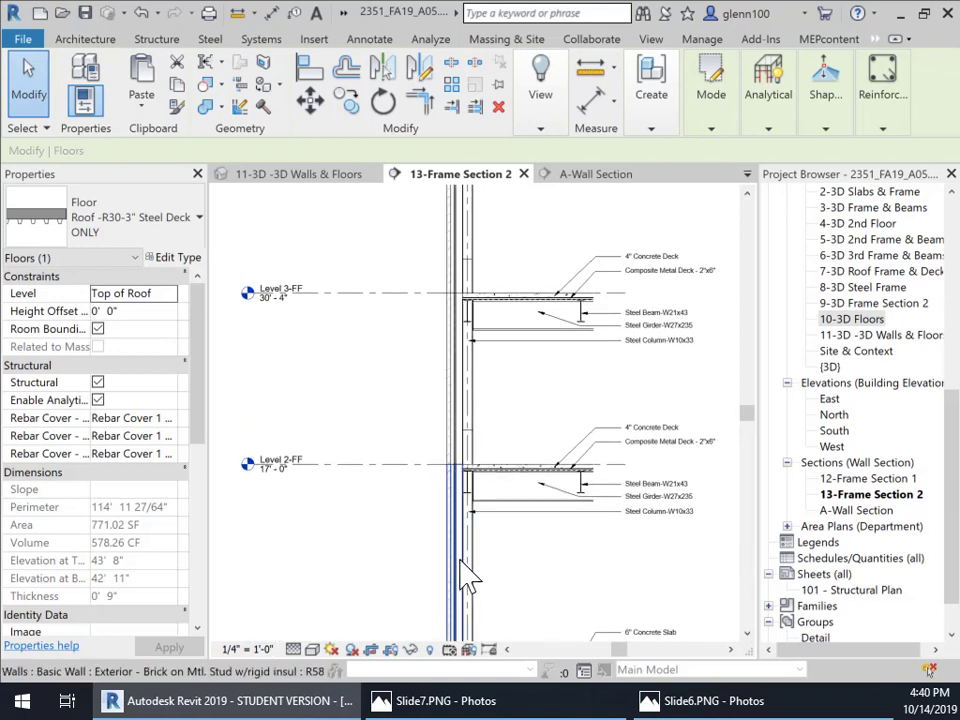
{"action": "middle_click_drag", "start_coordinate": [490, 573], "coordinate": [457, 467]}
{"action": "middle_click_drag", "start_coordinate": [480, 518], "coordinate": [498, 615]}
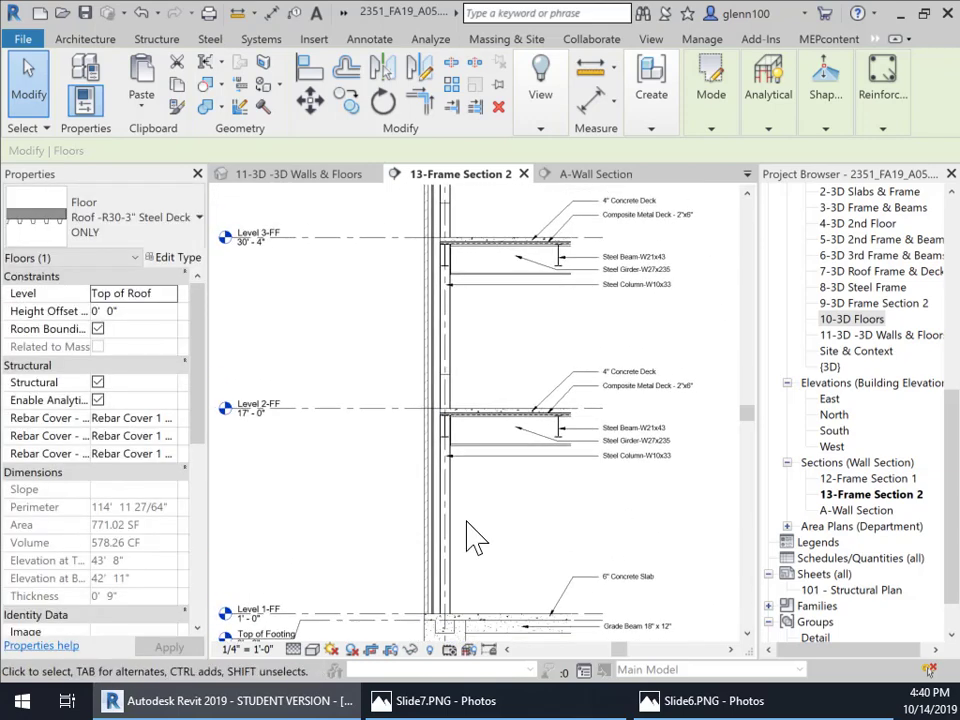
{"action": "scroll", "coordinate": [467, 520], "scroll_direction": "down", "scroll_amount": 2}
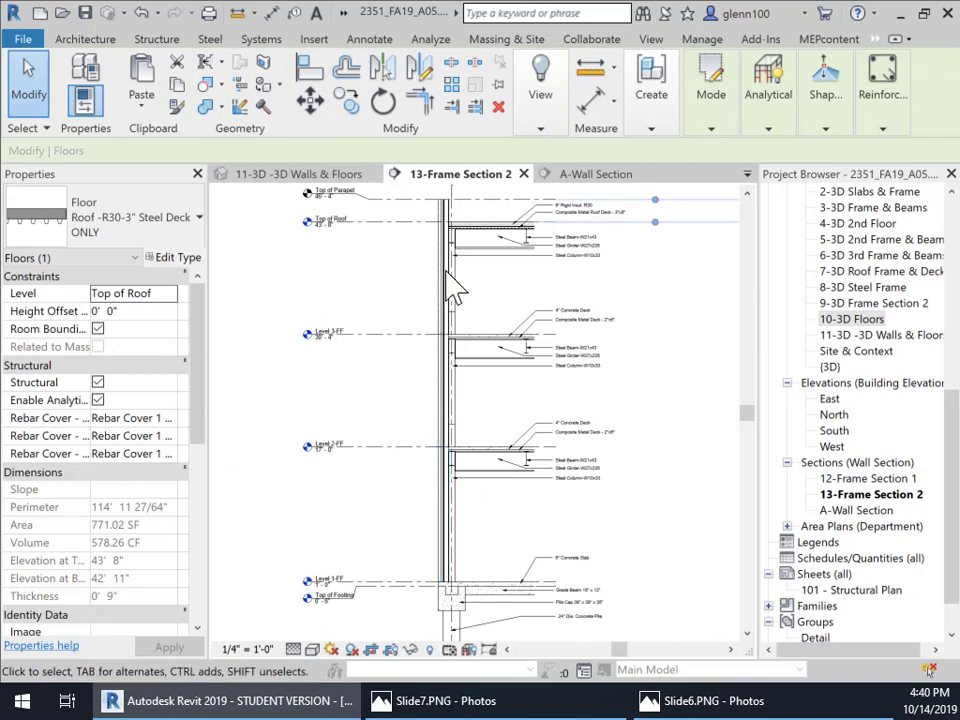
Return to the A-Wall Section view and examine the wall layer notes and their leader dots above Level 3.
{"action": "left_click", "coordinate": [604, 180]}
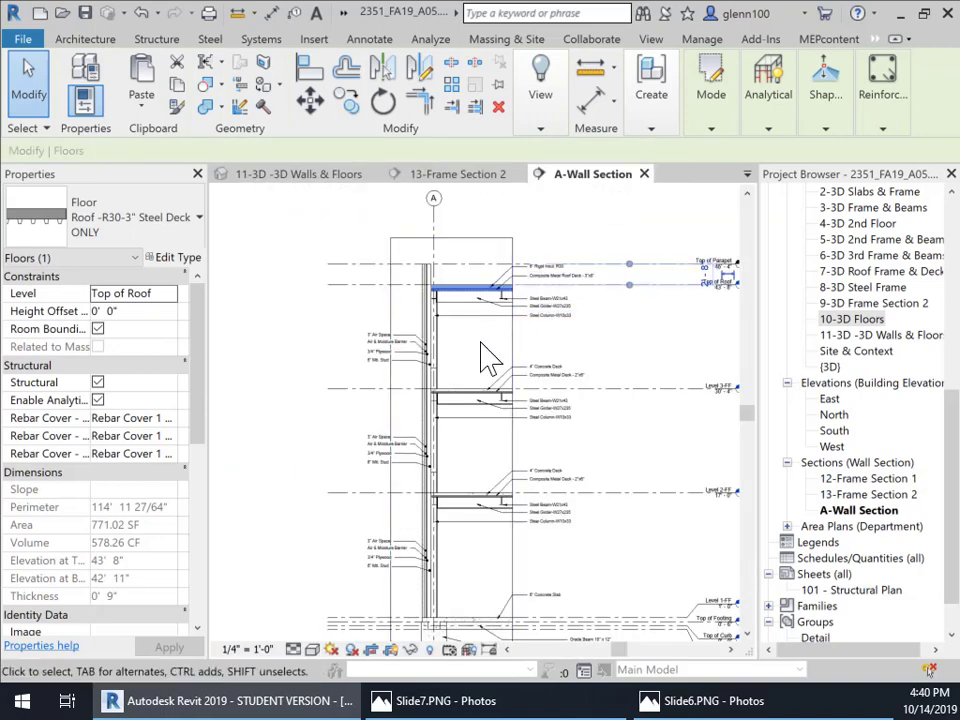
{"action": "scroll", "coordinate": [450, 379], "scroll_direction": "up", "scroll_amount": 5}
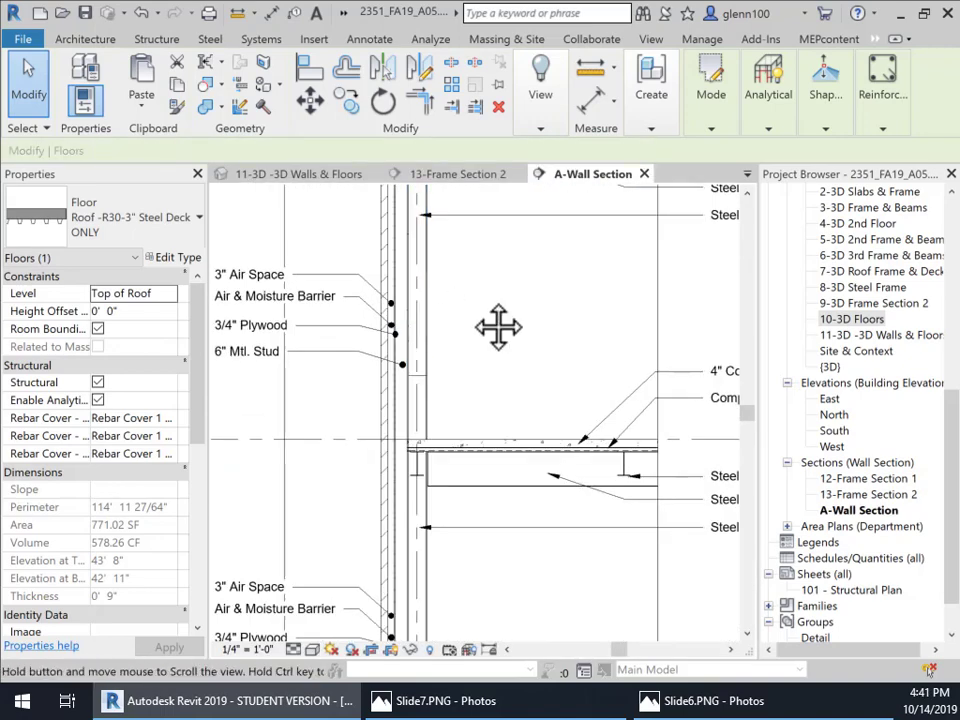
{"action": "middle_click_drag", "start_coordinate": [497, 326], "coordinate": [643, 414]}
{"action": "scroll", "coordinate": [640, 440], "scroll_direction": "up", "scroll_amount": 2}
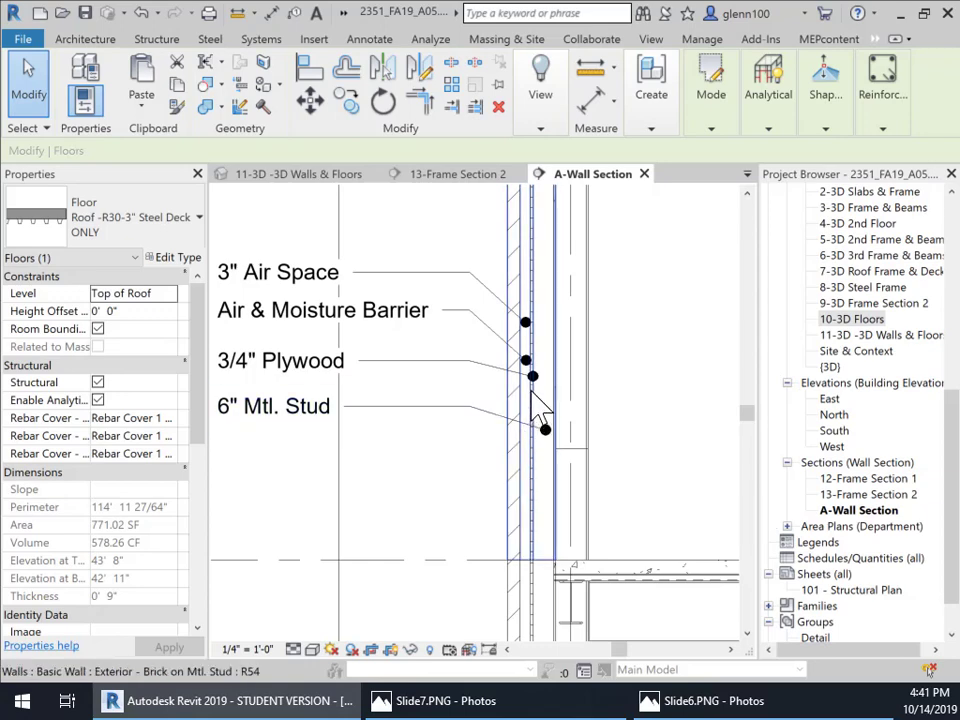
{"action": "scroll", "coordinate": [540, 410], "scroll_direction": "up", "scroll_amount": 2}
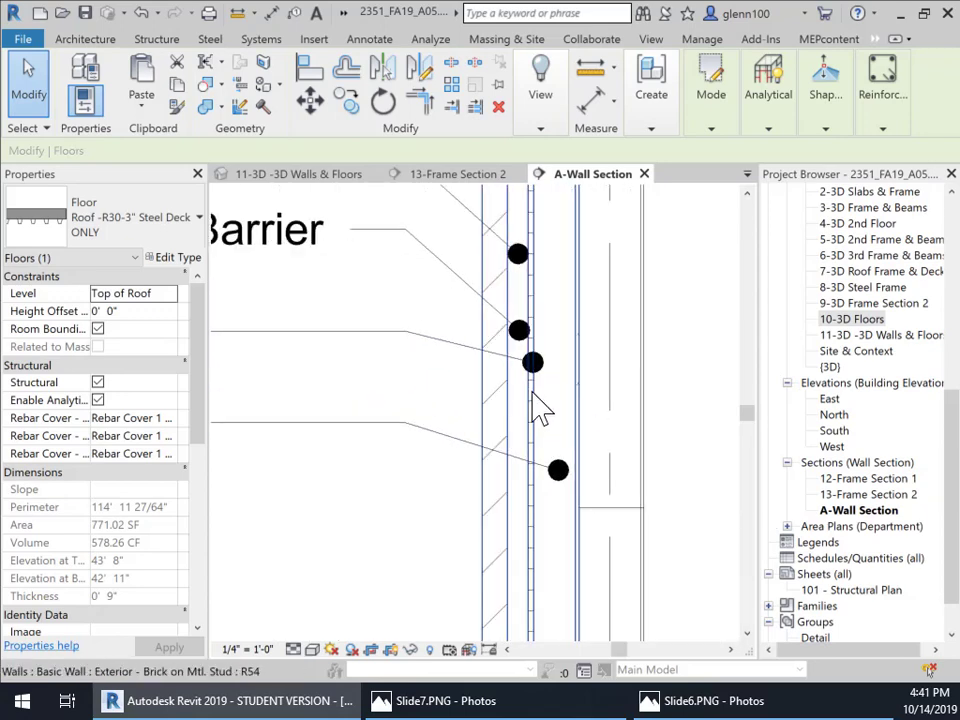
{"action": "scroll", "coordinate": [565, 462], "scroll_direction": "down", "scroll_amount": 3}
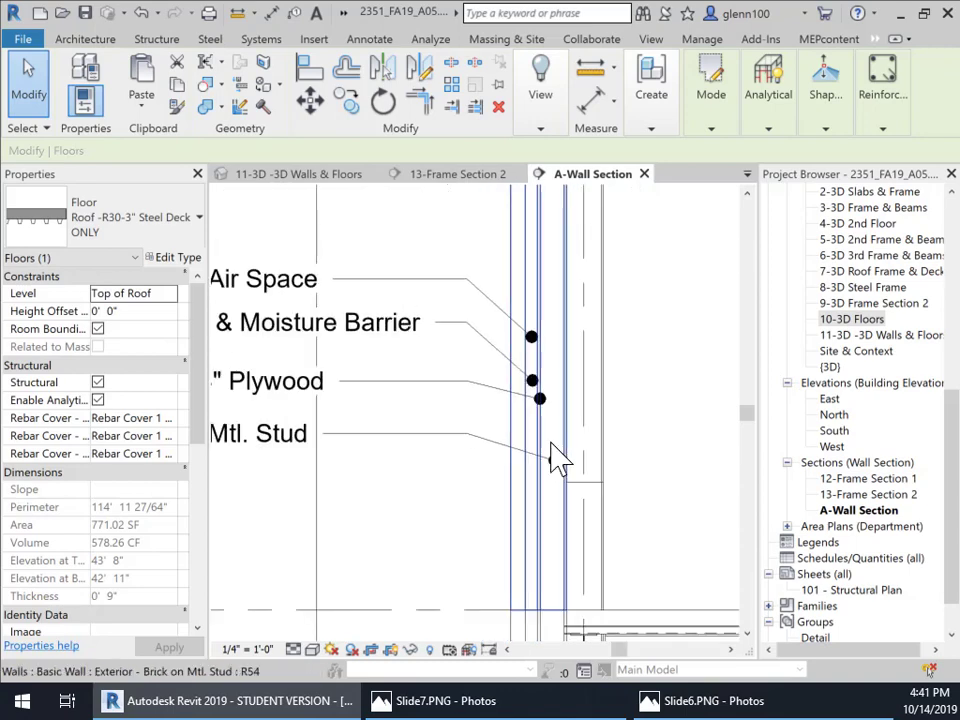
{"action": "middle_click_drag", "start_coordinate": [499, 521], "coordinate": [514, 330]}
{"action": "scroll", "coordinate": [471, 497], "scroll_direction": "down", "scroll_amount": 3}
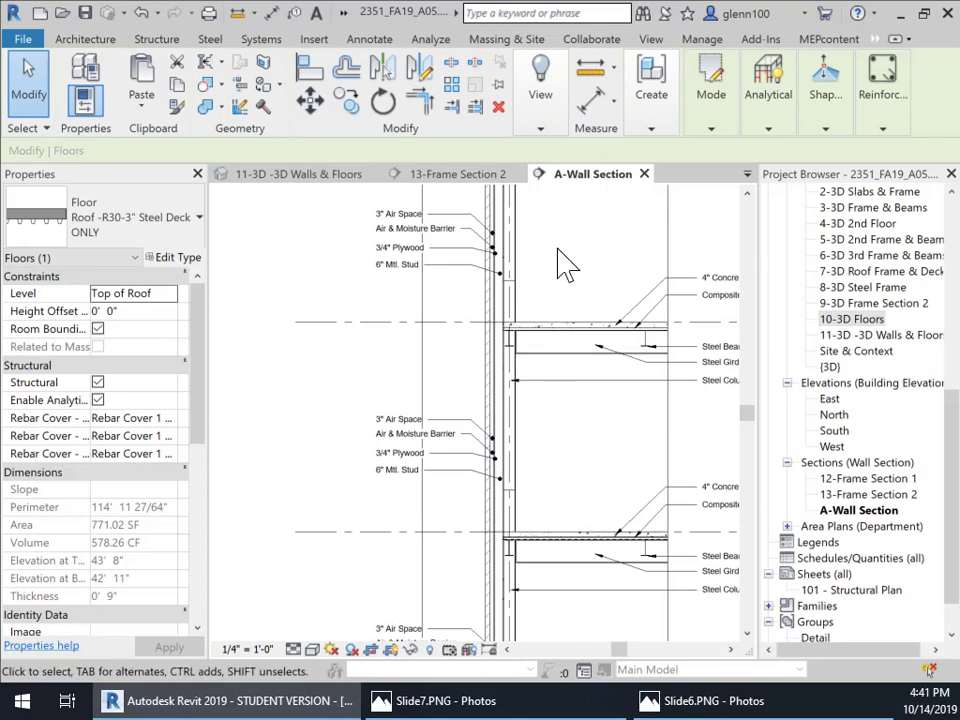
Examine the first-storey exterior wall layers and the air space, moisture barrier, plywood and metal stud notes pointing to them.
{"action": "middle_click_drag", "start_coordinate": [575, 478], "coordinate": [560, 404]}
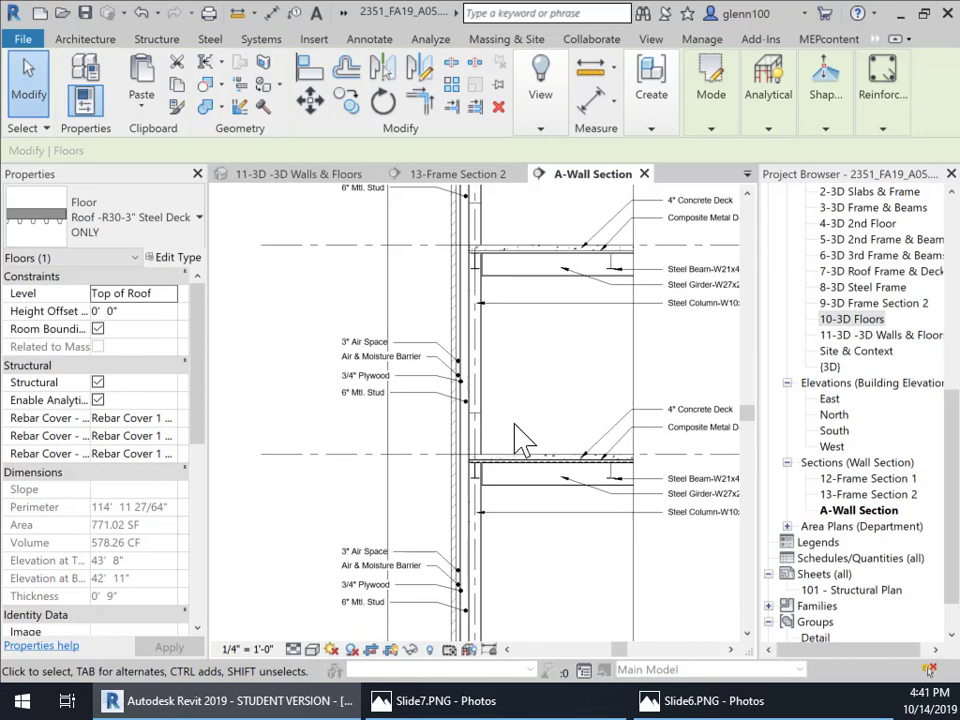
{"action": "middle_click_drag", "start_coordinate": [506, 422], "coordinate": [523, 317]}
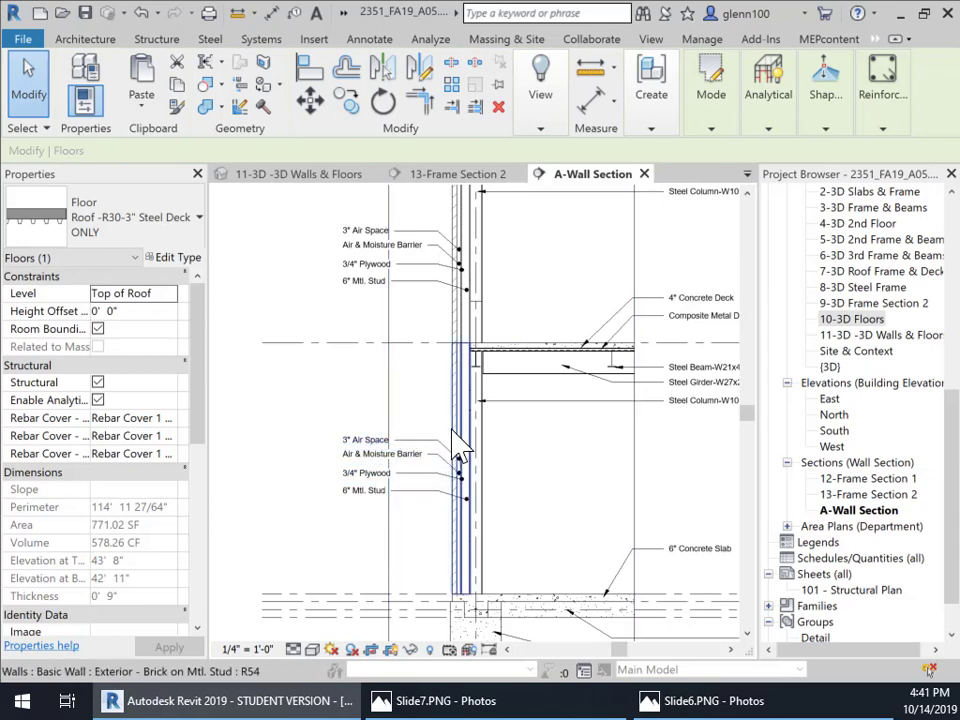
{"action": "scroll", "coordinate": [468, 462], "scroll_direction": "up", "scroll_amount": 3}
{"action": "scroll", "coordinate": [422, 514], "scroll_direction": "down", "scroll_amount": 4}
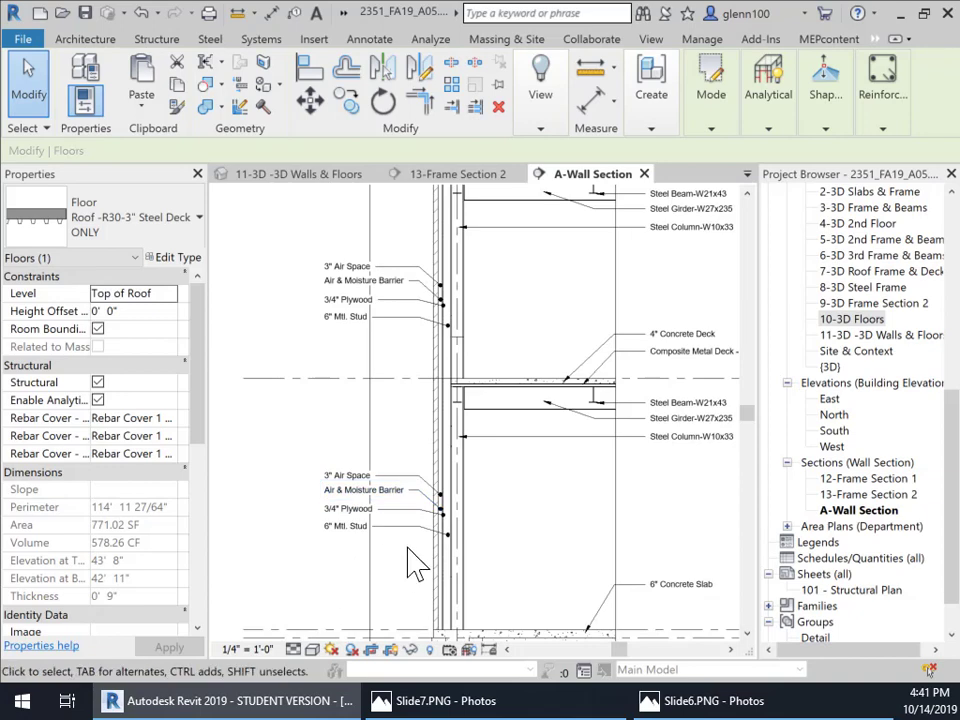
{"action": "scroll", "coordinate": [463, 546], "scroll_direction": "up", "scroll_amount": 5}
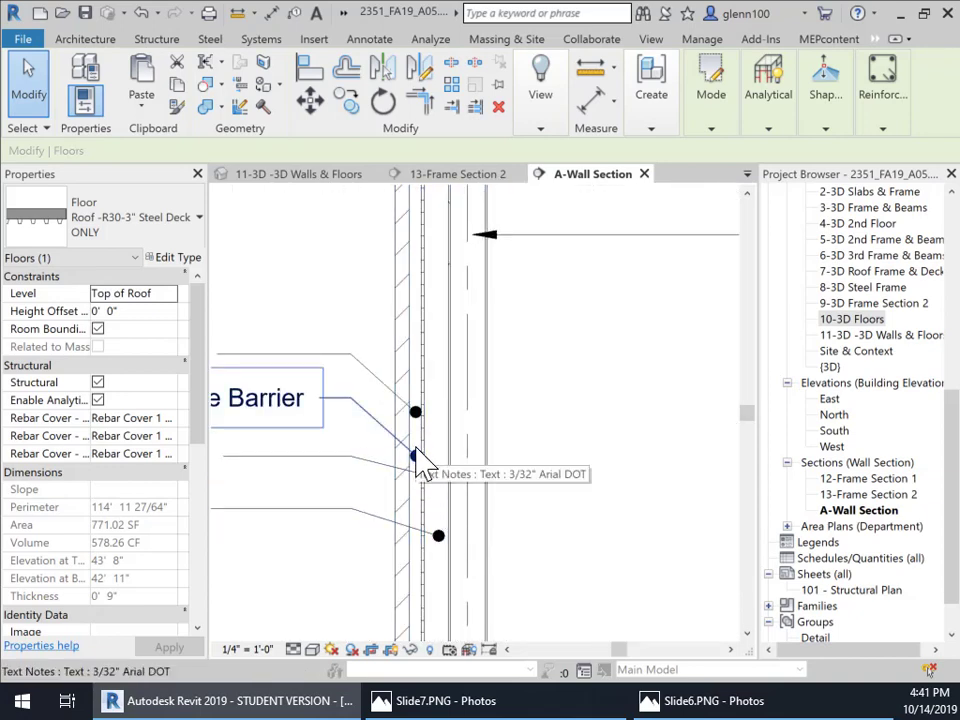
{"action": "scroll", "coordinate": [510, 432], "scroll_direction": "down", "scroll_amount": 4}
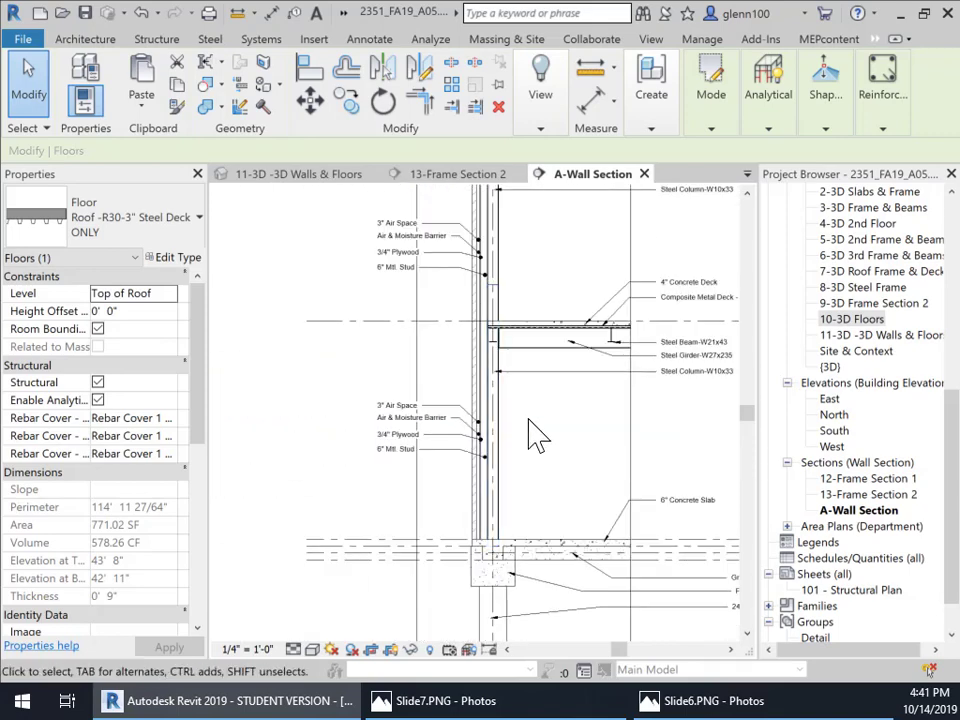
{"action": "scroll", "coordinate": [512, 392], "scroll_direction": "up", "scroll_amount": 3}
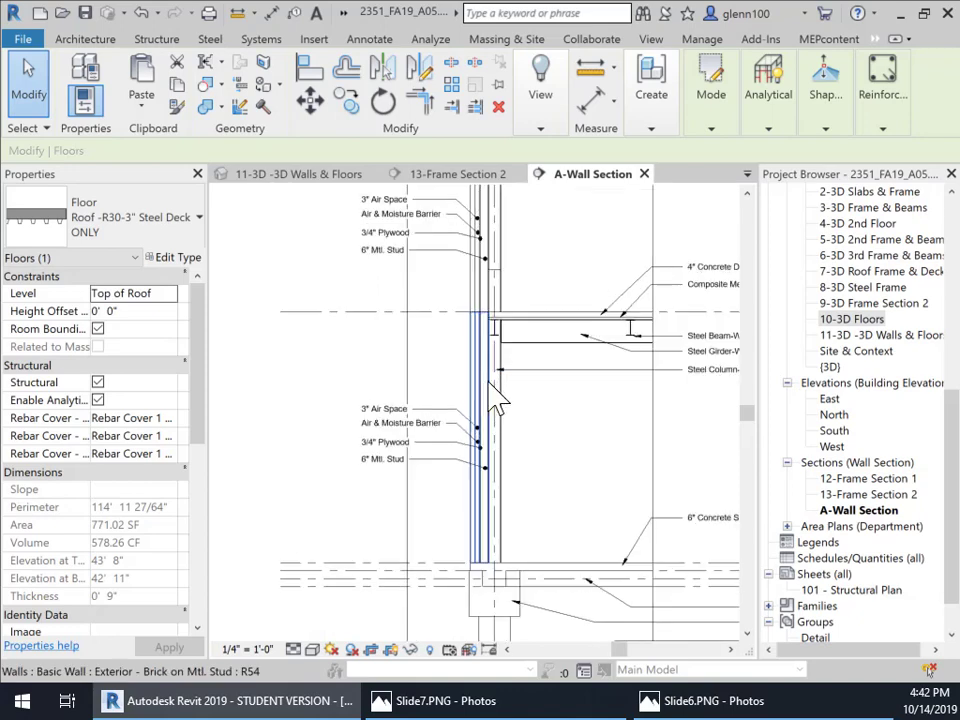
{"action": "scroll", "coordinate": [476, 462], "scroll_direction": "up", "scroll_amount": 2}
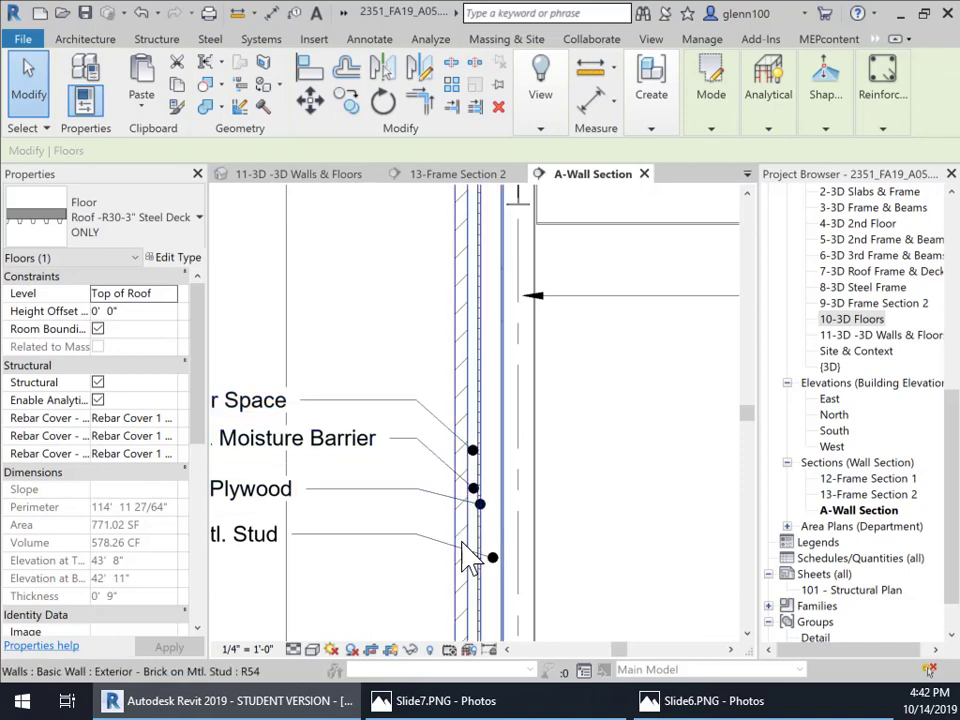
{"action": "scroll", "coordinate": [495, 420], "scroll_direction": "down", "scroll_amount": 4}
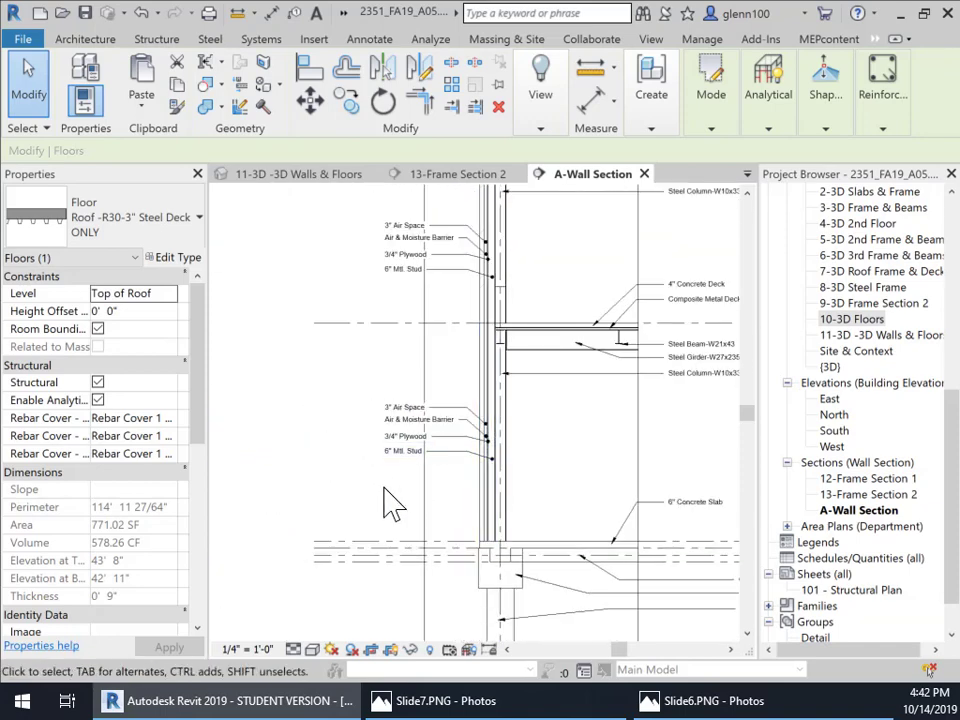
{"action": "scroll", "coordinate": [400, 430], "scroll_direction": "up", "scroll_amount": 1}
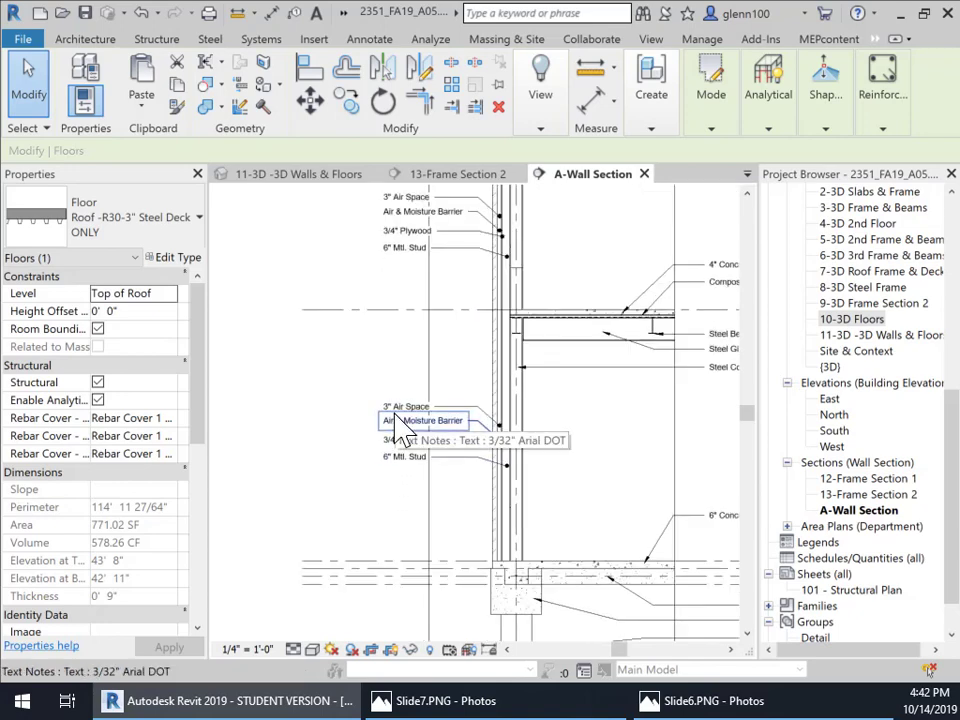
{"action": "scroll", "coordinate": [525, 415], "scroll_direction": "up", "scroll_amount": 2}
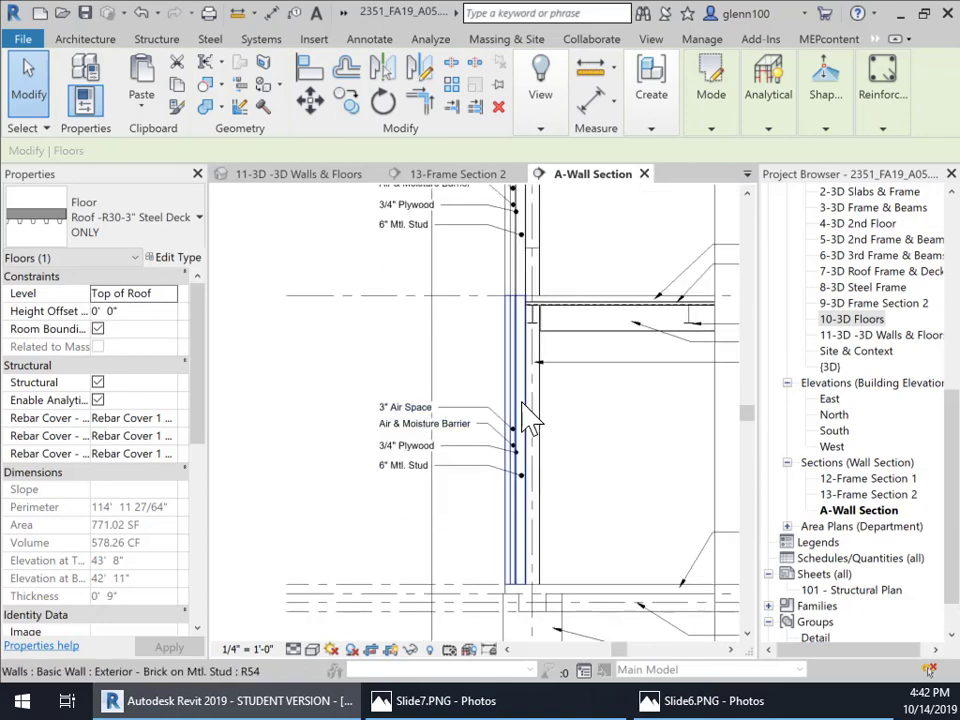
{"action": "scroll", "coordinate": [520, 425], "scroll_direction": "up", "scroll_amount": 1}
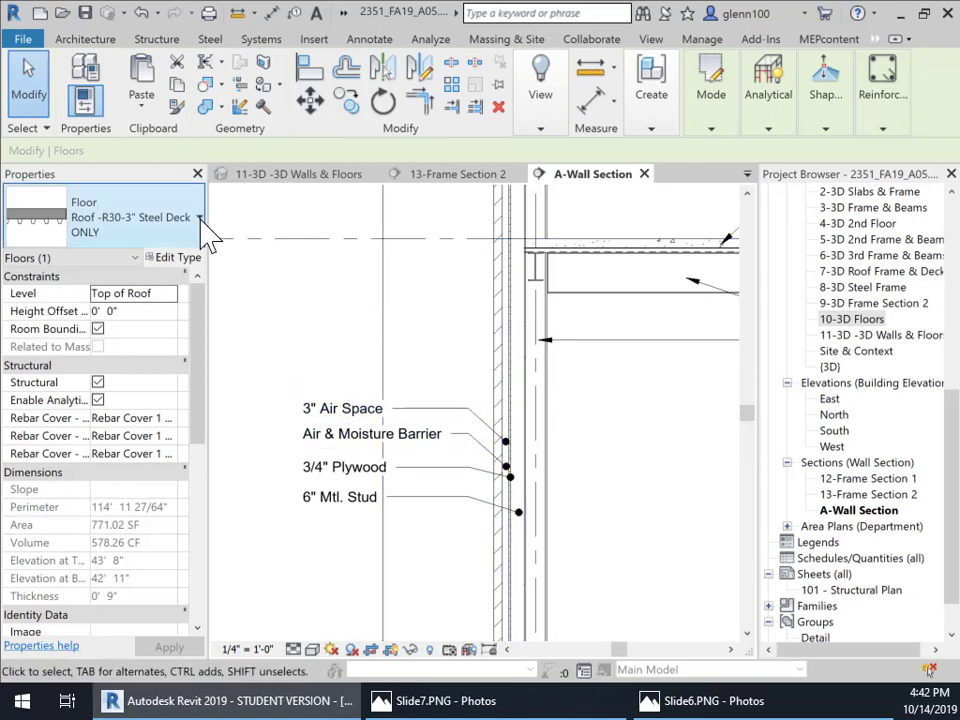
Switch the 3" Air Space note to the 3/16" Arial text type and duplicate that type as 1/8" Arial.
{"action": "left_click", "coordinate": [316, 340]}
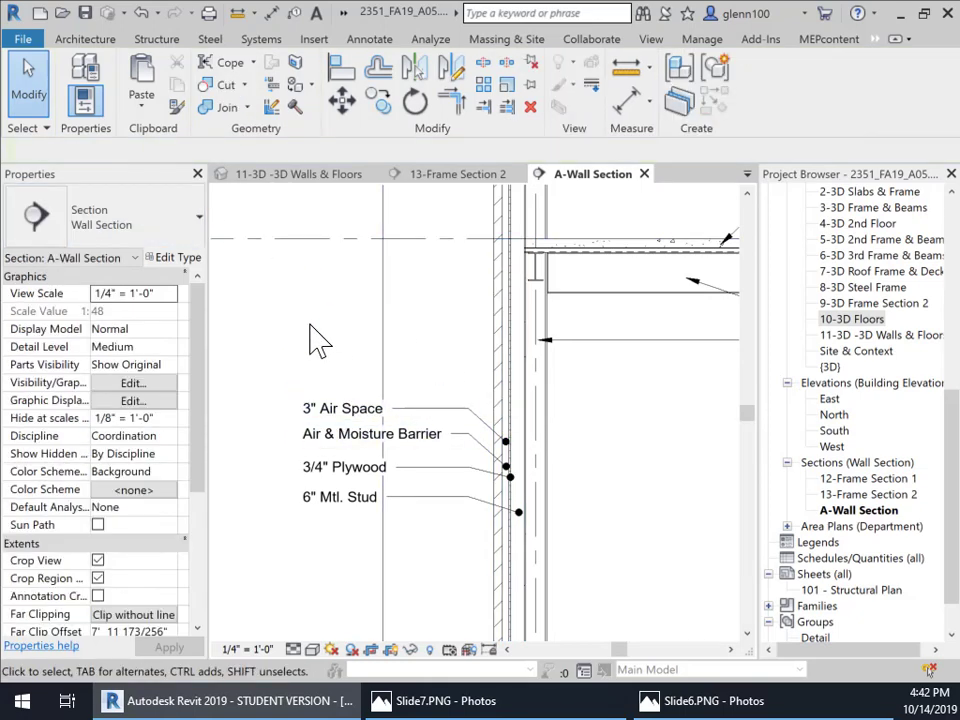
{"action": "left_click", "coordinate": [358, 410]}
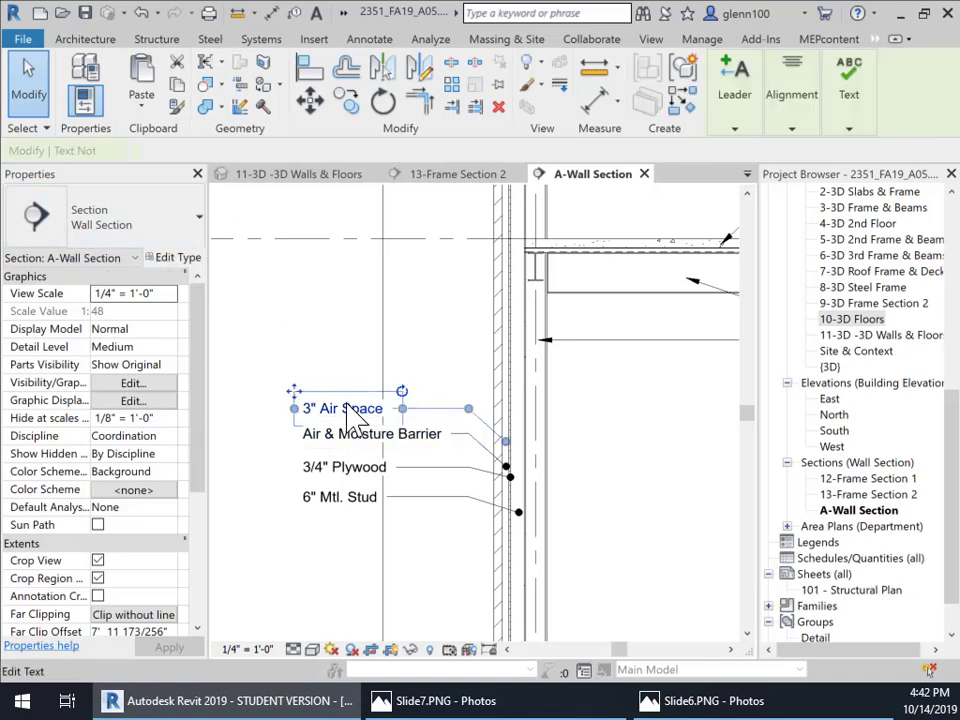
{"action": "left_click", "coordinate": [200, 216]}
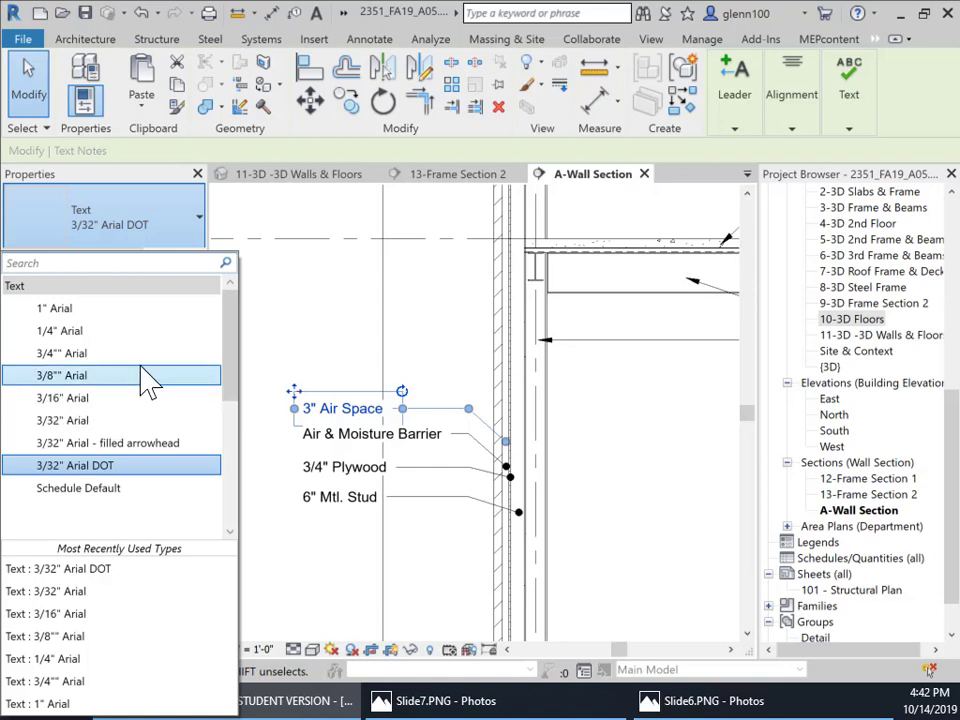
{"action": "left_click", "coordinate": [63, 404]}
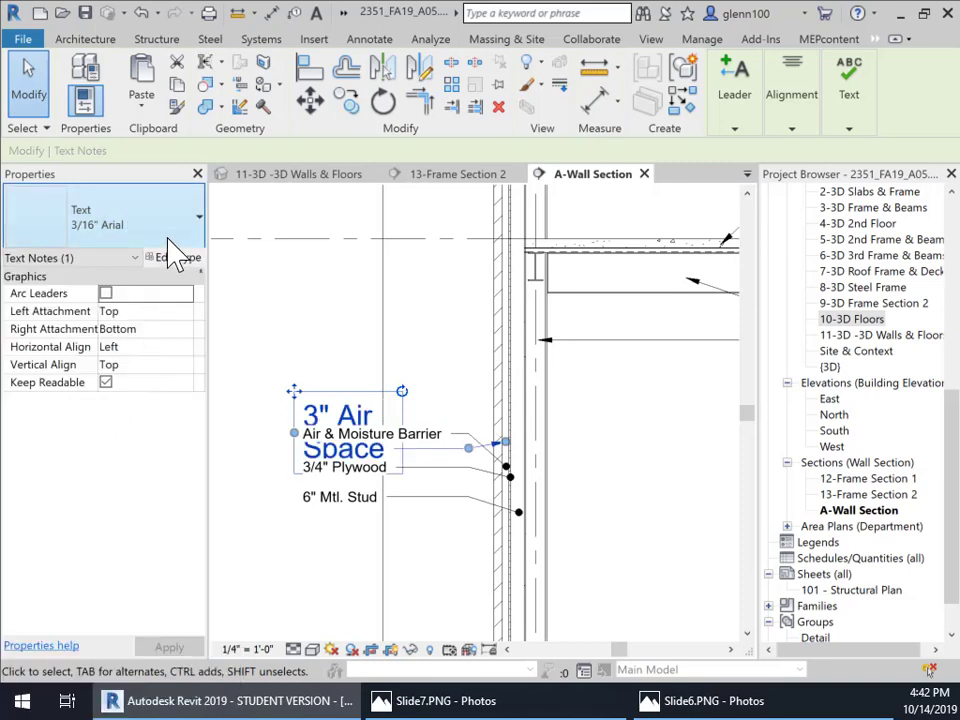
{"action": "left_click", "coordinate": [178, 258]}
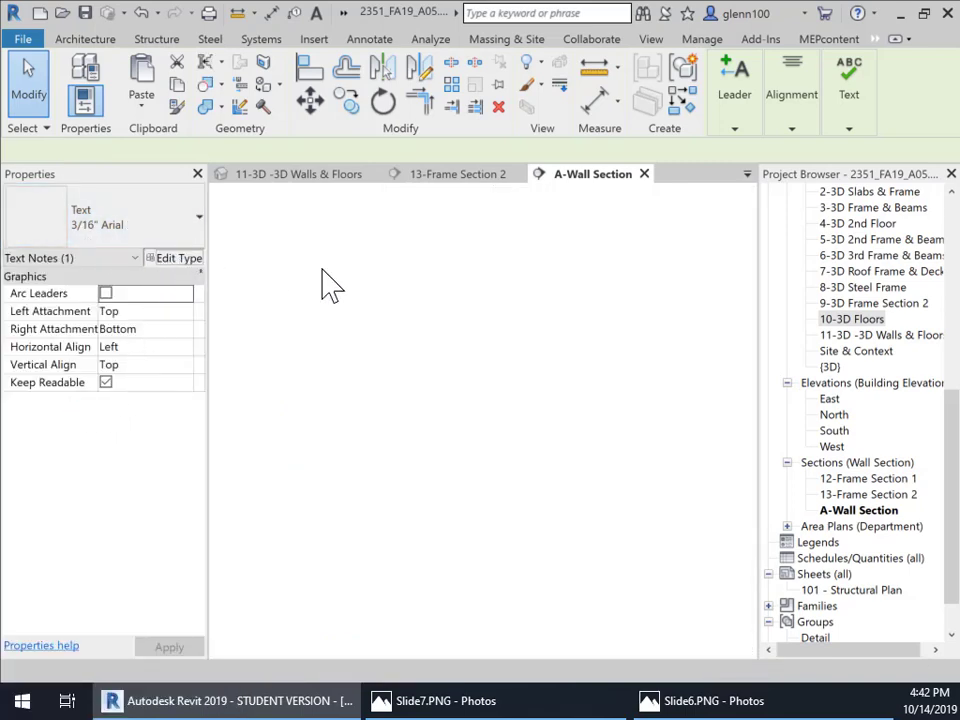
{"action": "left_click", "coordinate": [628, 126]}
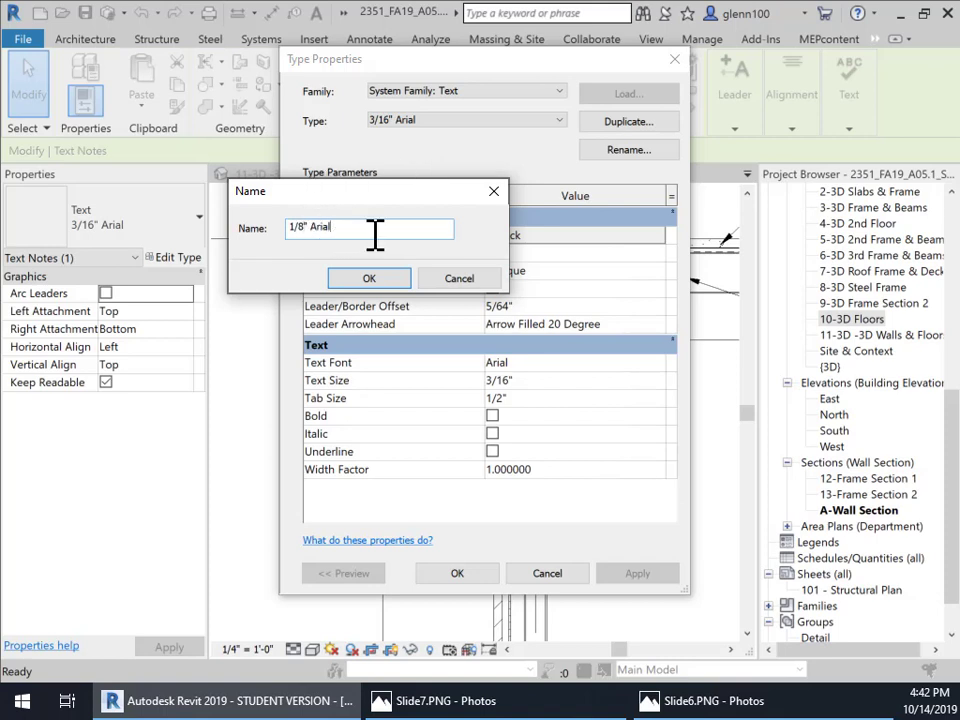
{"action": "left_click", "coordinate": [369, 281]}
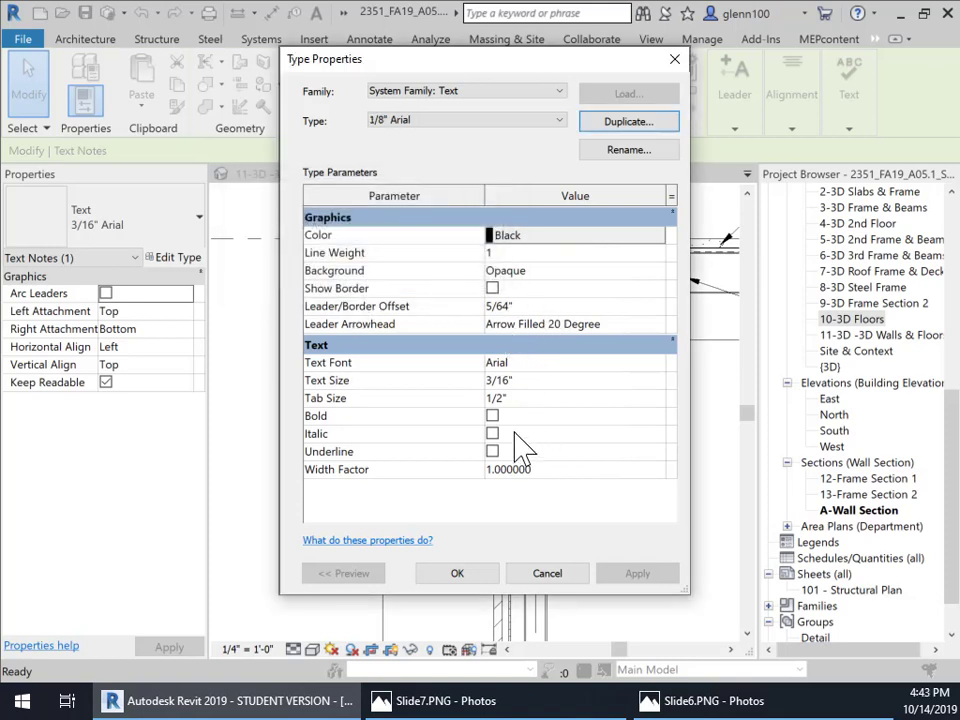
Set the 1/8" Arial type's text size to 1/8" and its leader arrowhead to Dot Filled 1/16".
{"action": "left_click", "coordinate": [520, 380]}
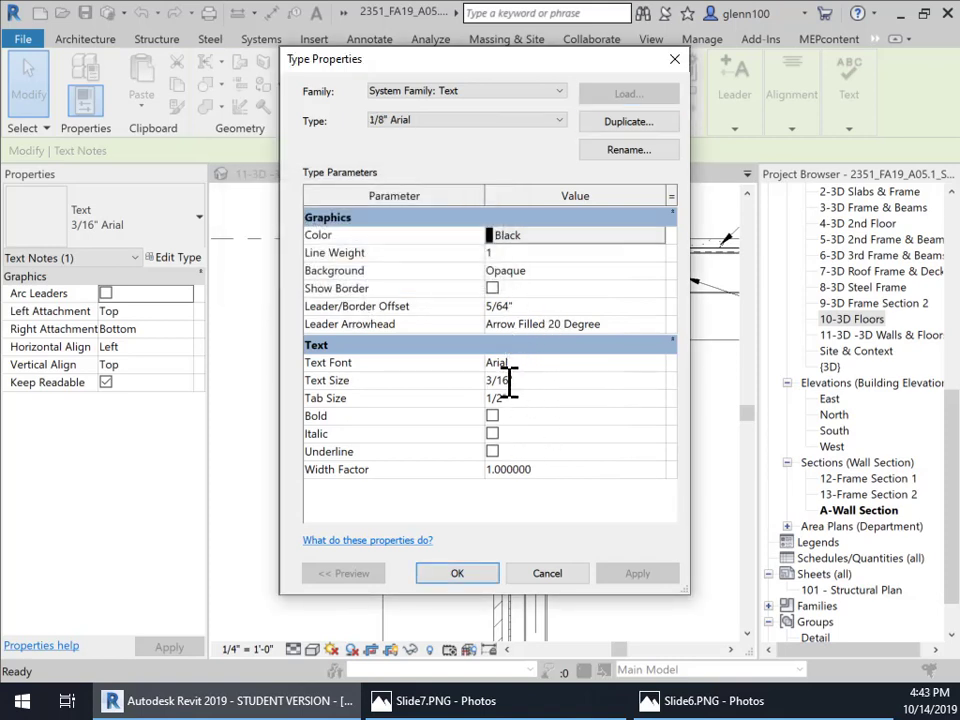
{"action": "type", "text": "1/8"}
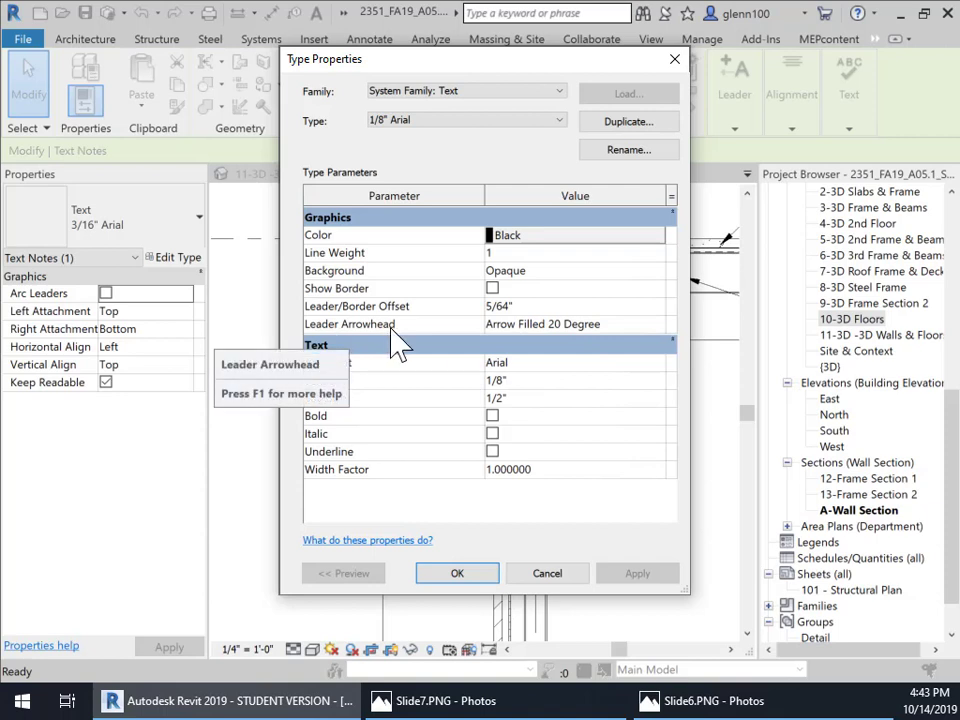
{"action": "left_click", "coordinate": [640, 326]}
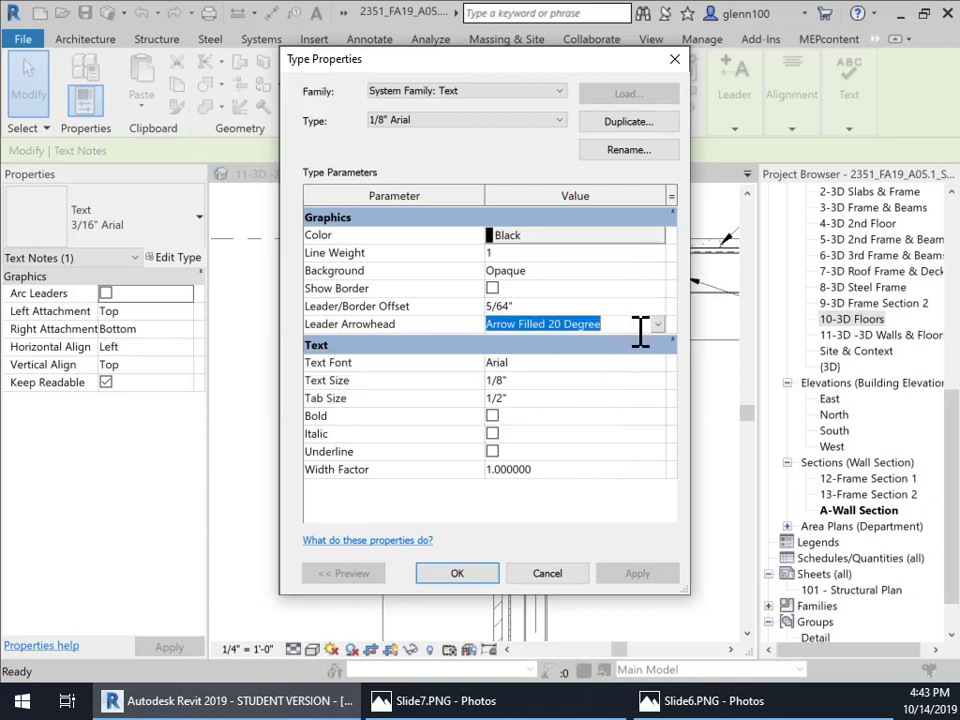
{"action": "left_click", "coordinate": [658, 326]}
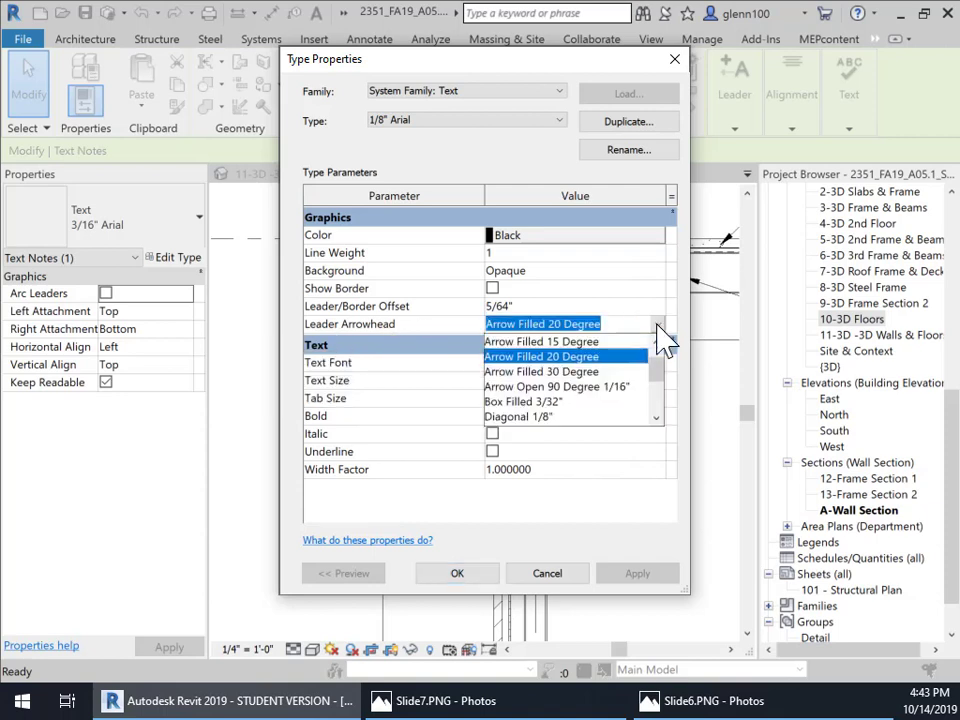
{"action": "scroll", "coordinate": [559, 416], "scroll_direction": "down", "scroll_amount": 2}
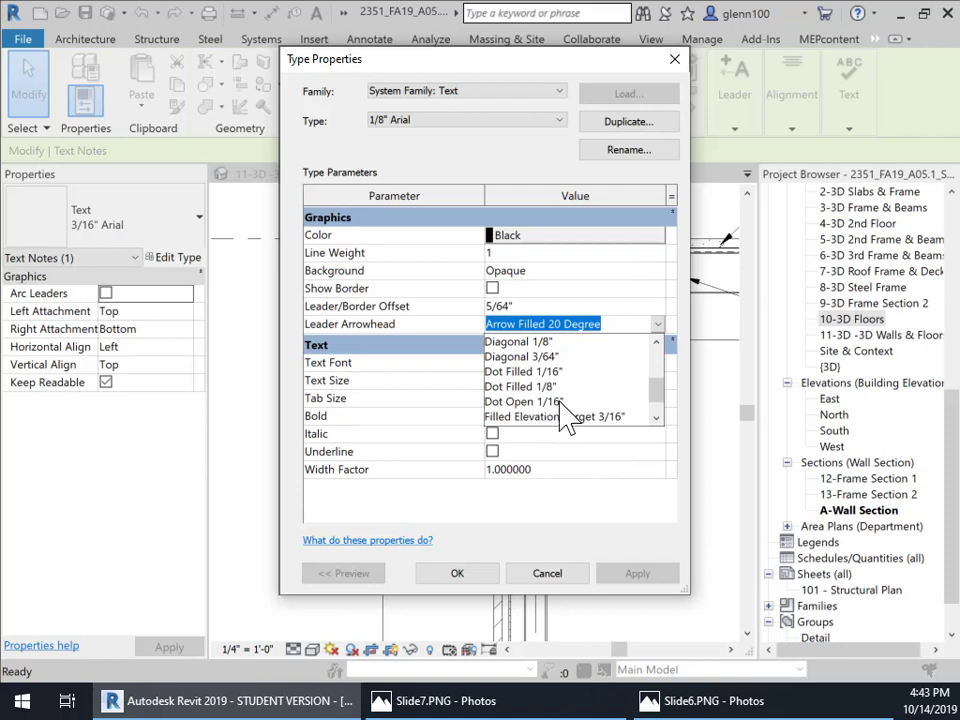
{"action": "left_click", "coordinate": [546, 372]}
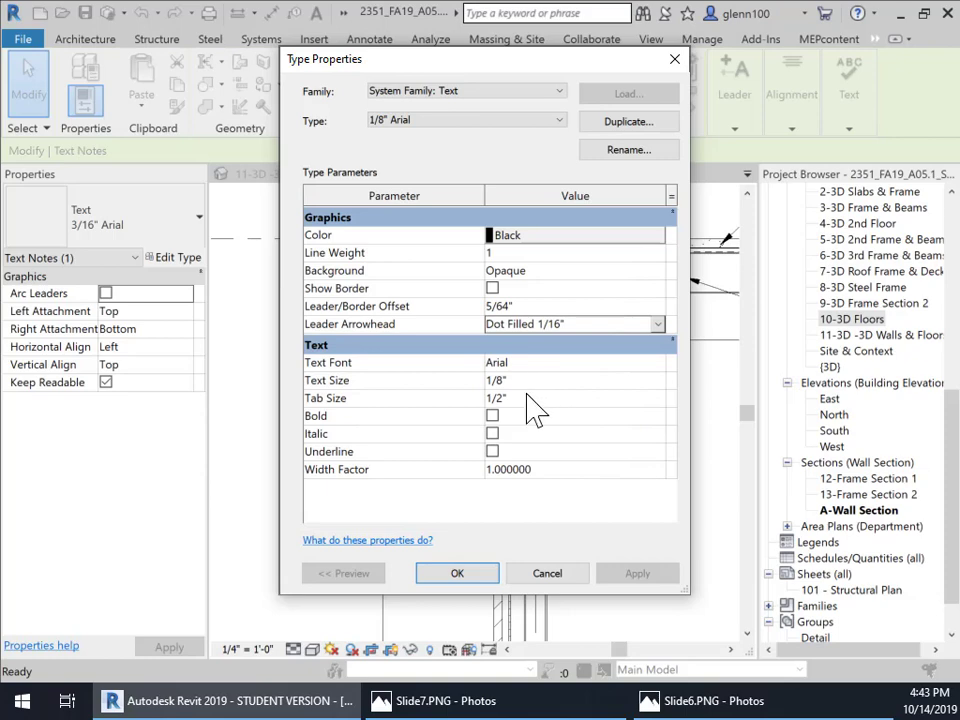
{"action": "left_click", "coordinate": [457, 574]}
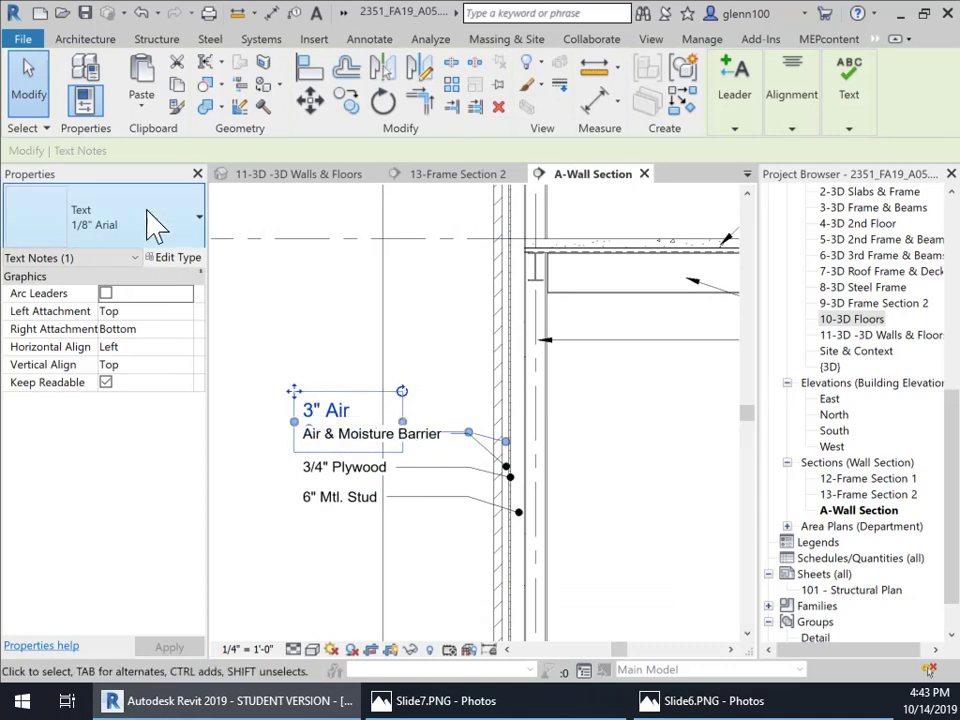
Rename the 1/8" Arial text type as 1/8" Arial - DOT.
{"action": "left_click", "coordinate": [197, 240]}
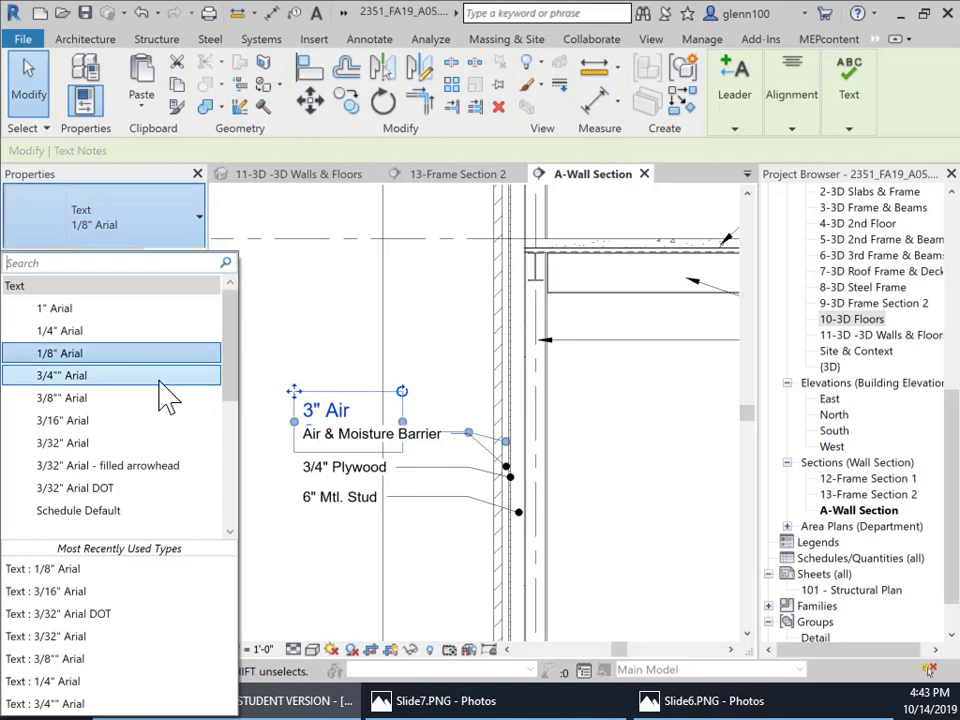
{"action": "left_click", "coordinate": [140, 354]}
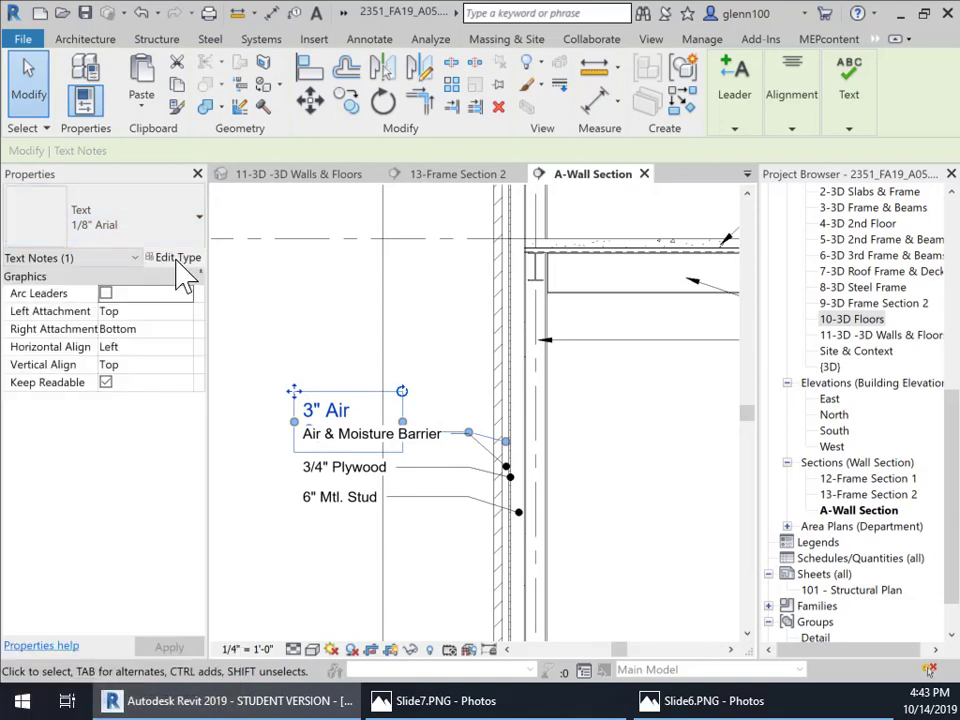
{"action": "left_click", "coordinate": [178, 260]}
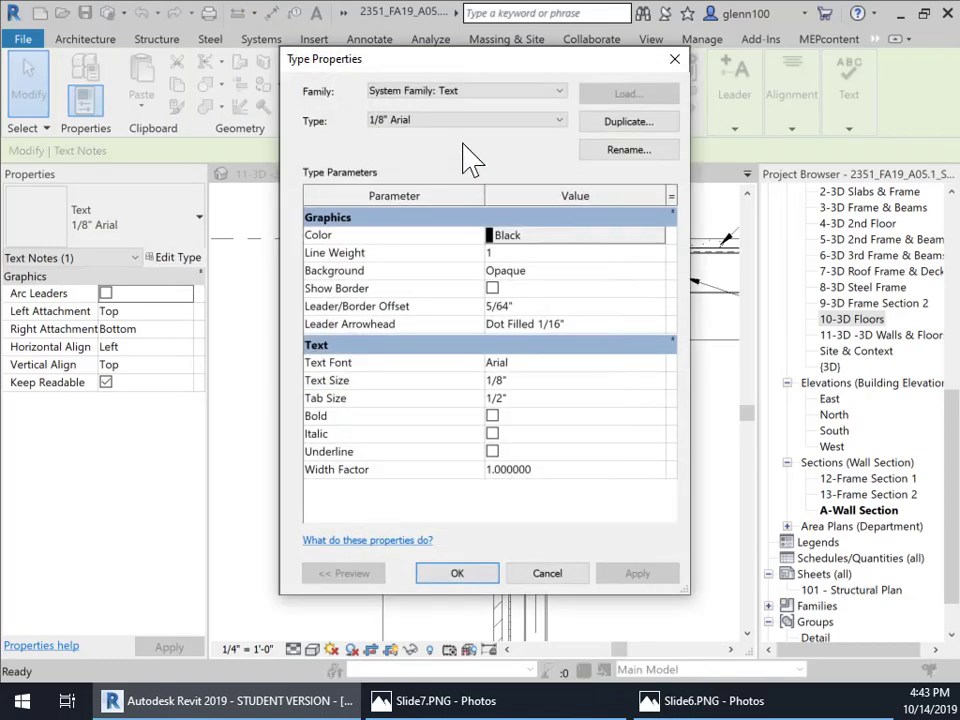
{"action": "left_click", "coordinate": [621, 152]}
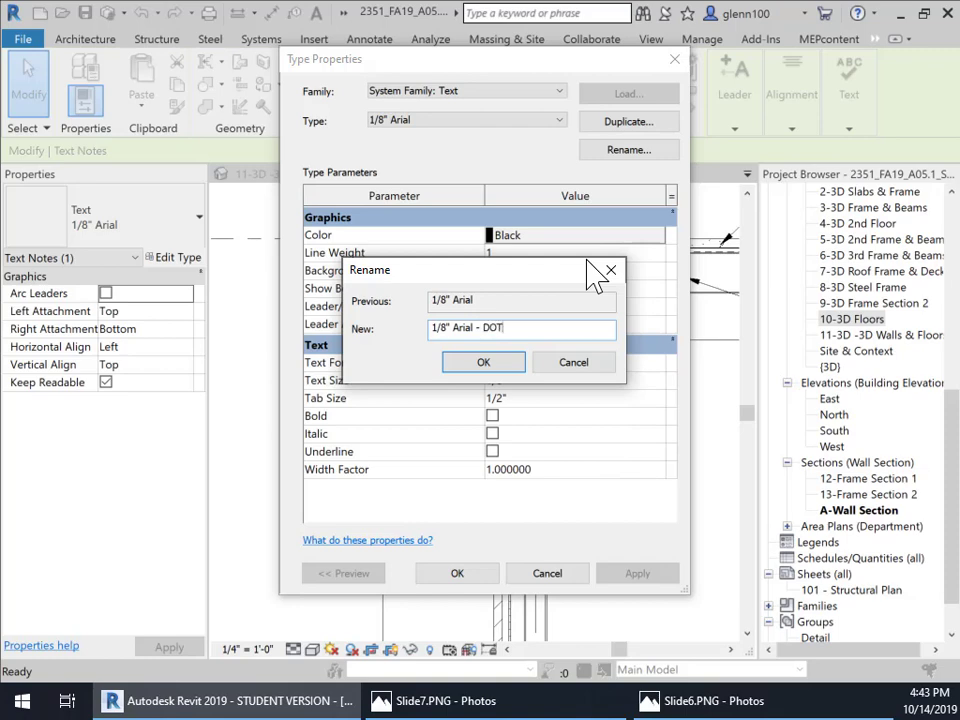
{"action": "left_click", "coordinate": [484, 370]}
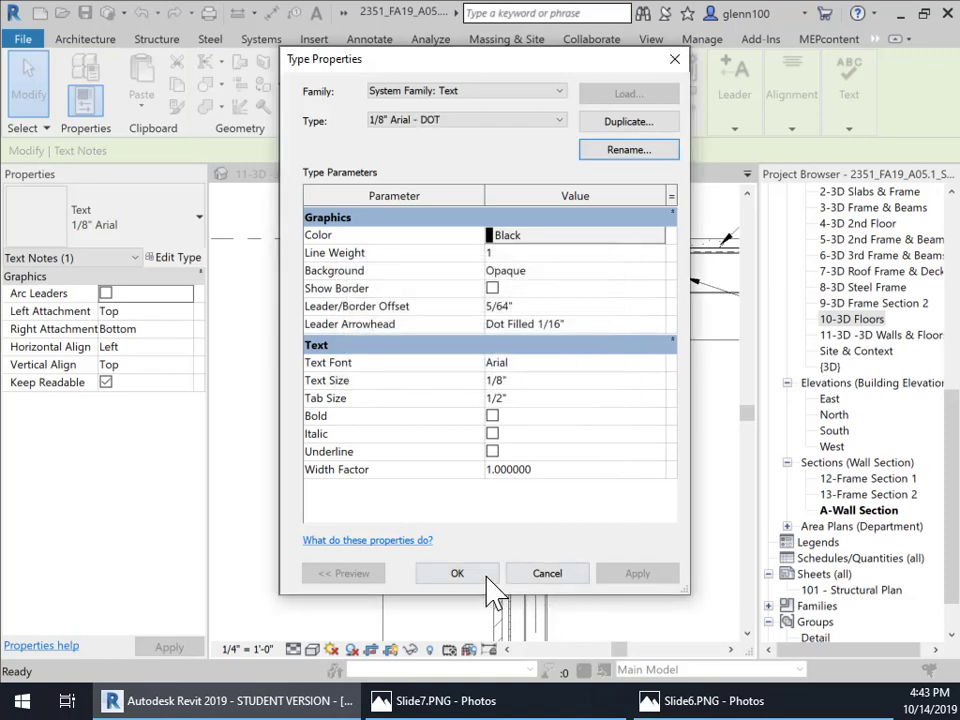
{"action": "left_click", "coordinate": [487, 578]}
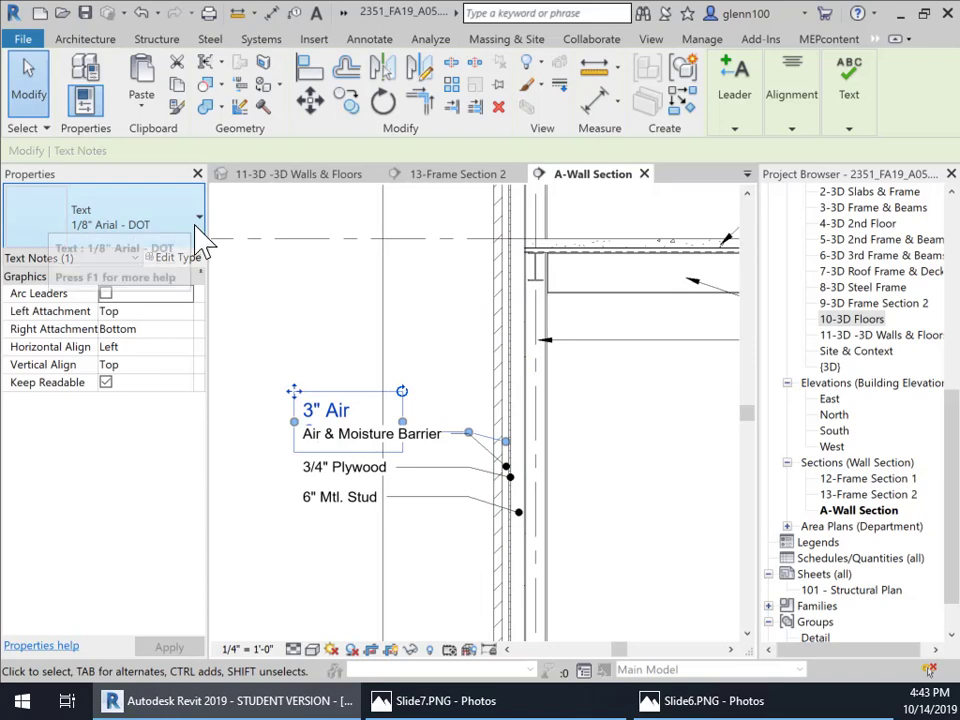
Assign the 3/32" Arial DOT text type to the 3" Air Space note and deselect it.
{"action": "left_click", "coordinate": [196, 226]}
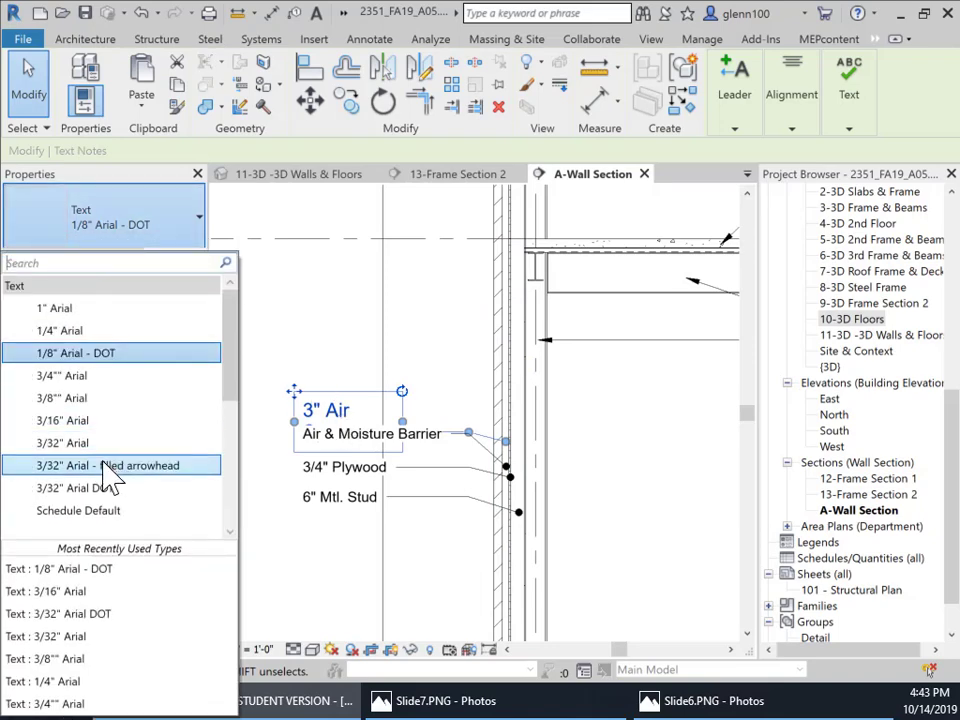
{"action": "left_click", "coordinate": [108, 489]}
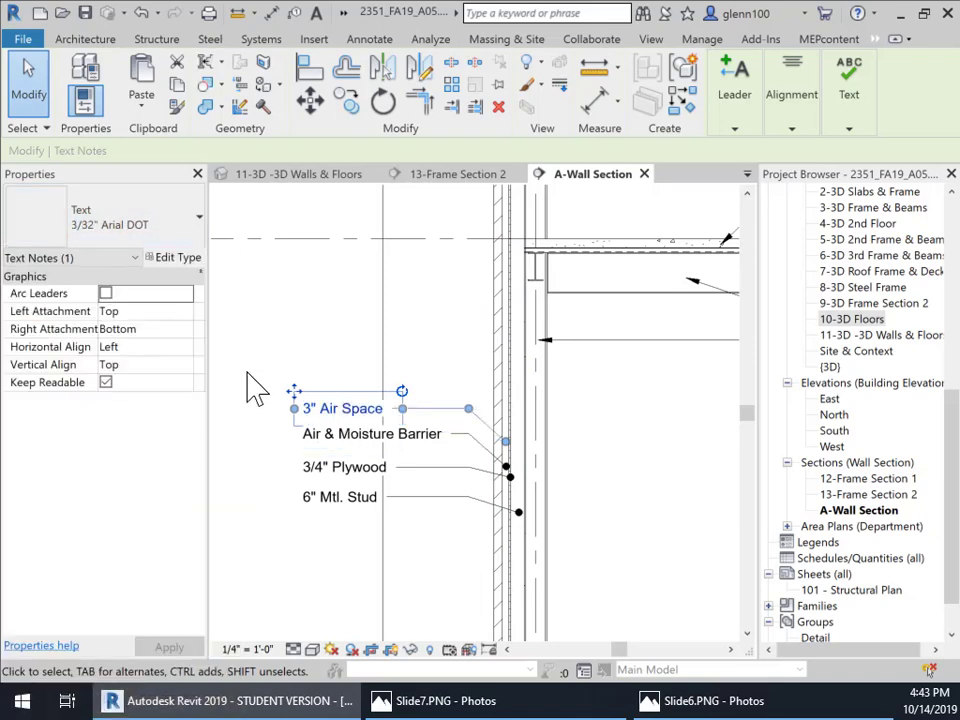
{"action": "left_click", "coordinate": [300, 380]}
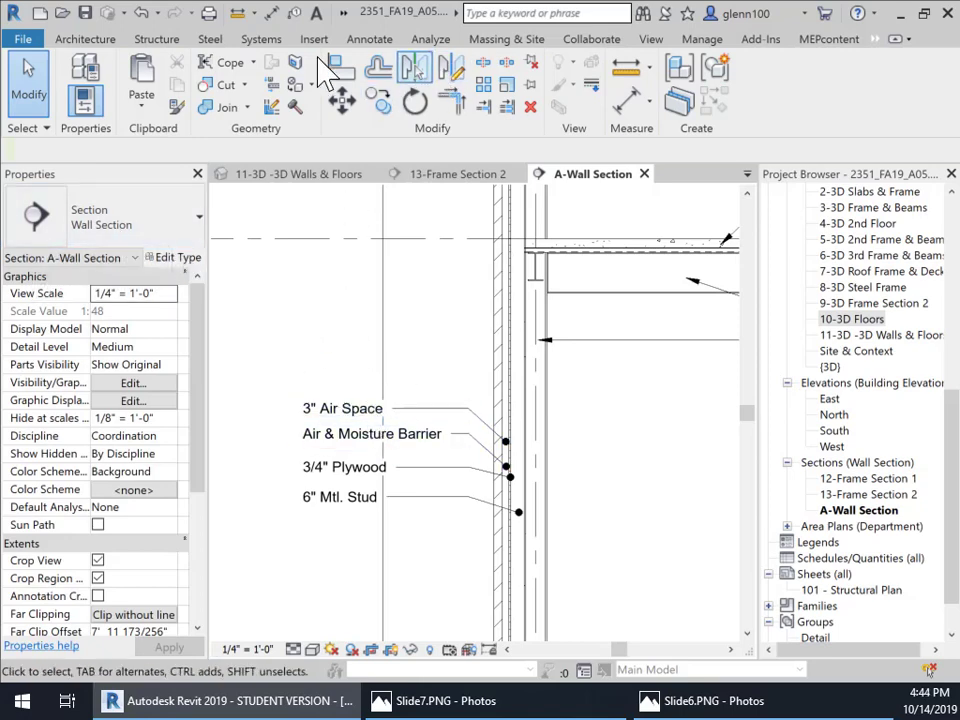
Place a text note reading "Brick Veneer" just above the 3" Air Space note and leave the Text tool.
{"action": "left_click", "coordinate": [372, 40]}
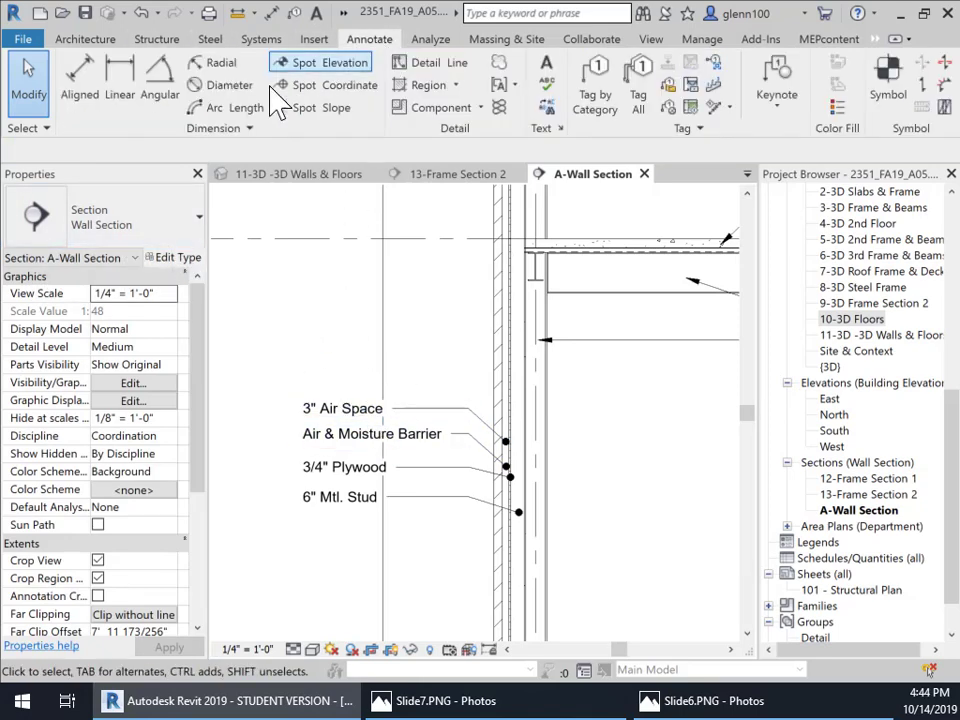
{"action": "left_click", "coordinate": [551, 68]}
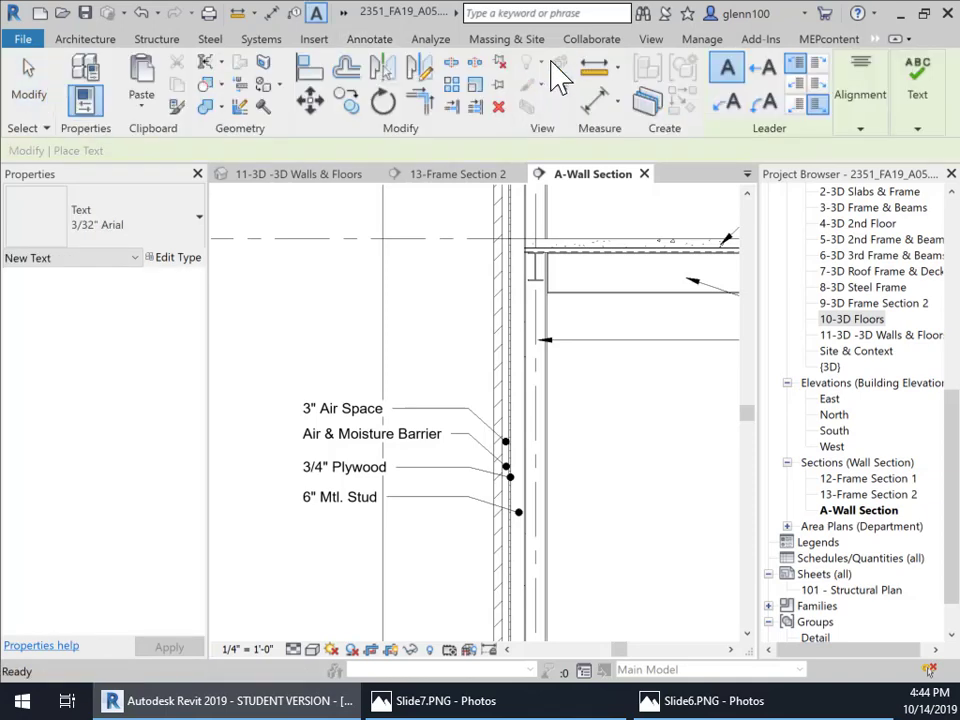
{"action": "left_click", "coordinate": [306, 382]}
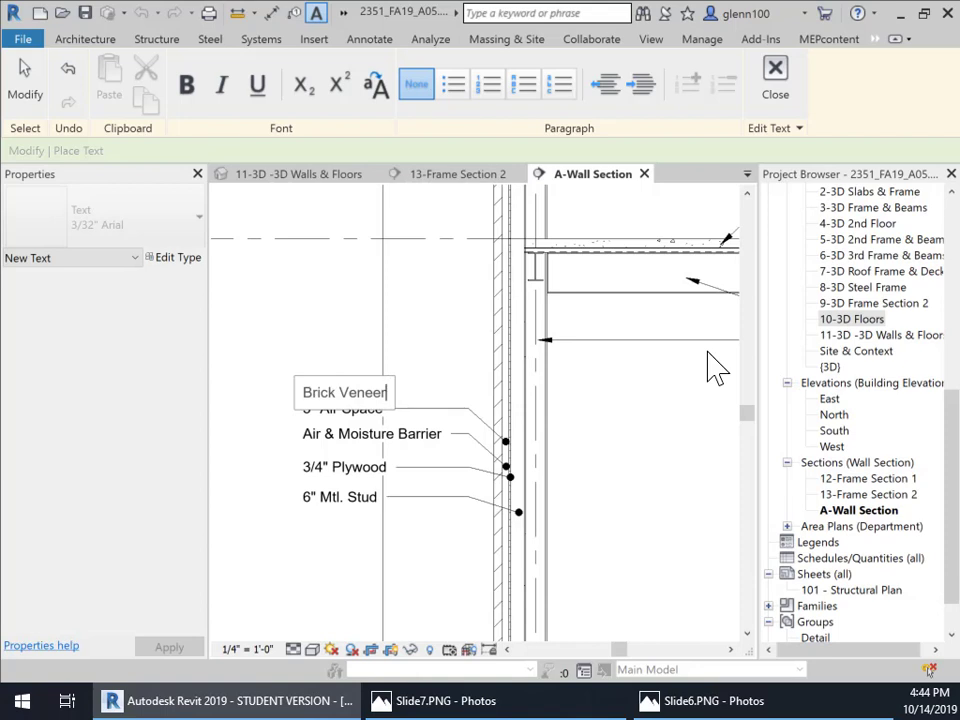
{"action": "left_click", "coordinate": [398, 343]}
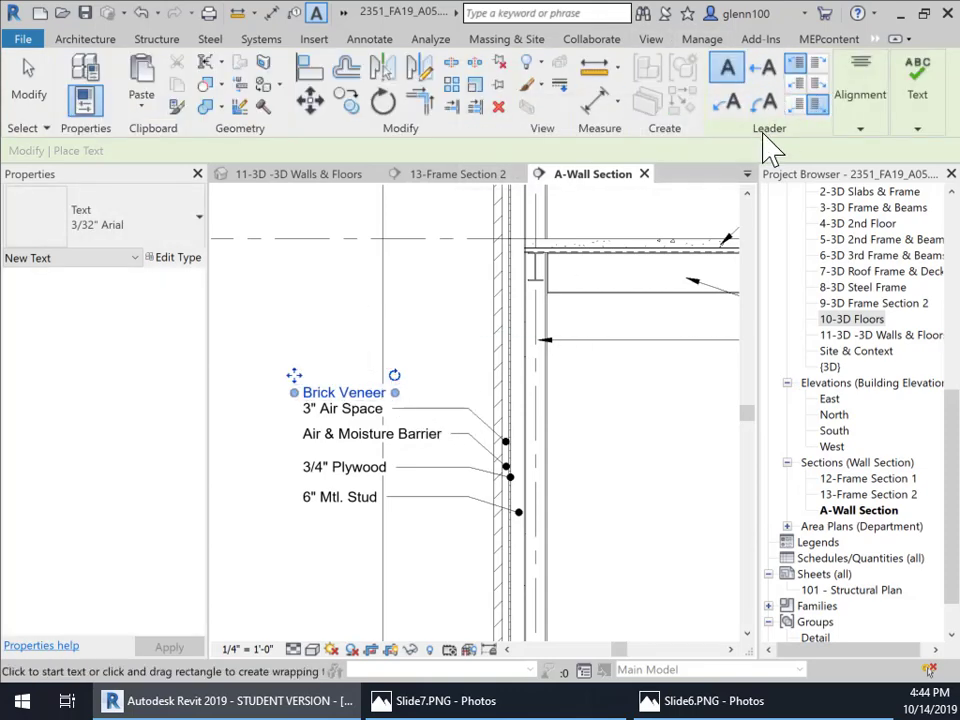
{"action": "left_click", "coordinate": [764, 75]}
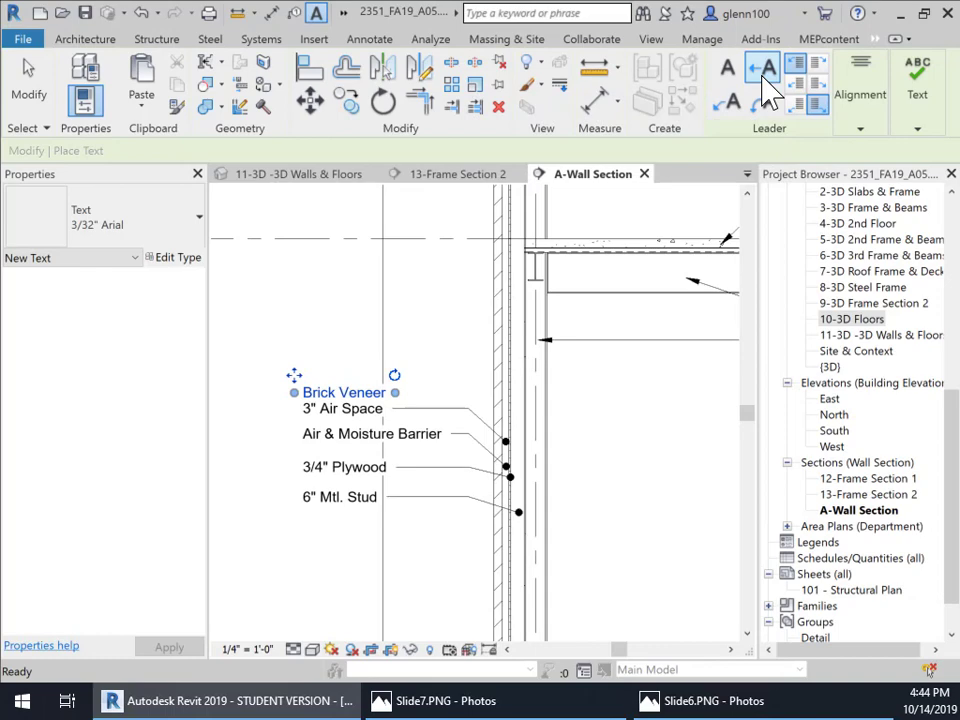
{"action": "left_click", "coordinate": [26, 88]}
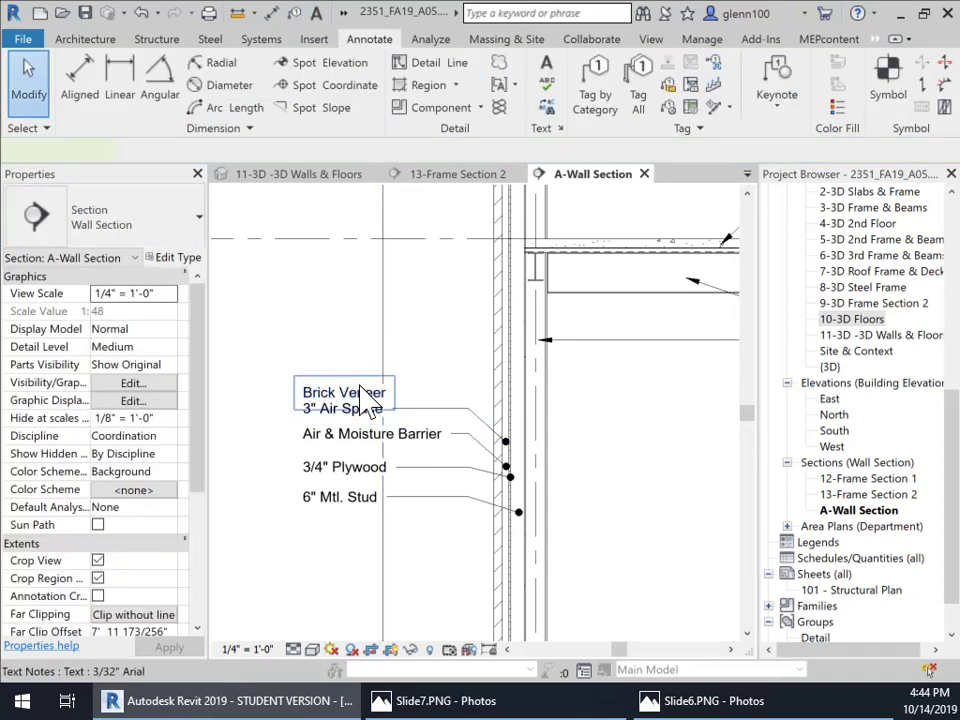
Add a straight right-side leader to the Brick Veneer note, running to the exterior wall.
{"action": "left_click", "coordinate": [368, 397]}
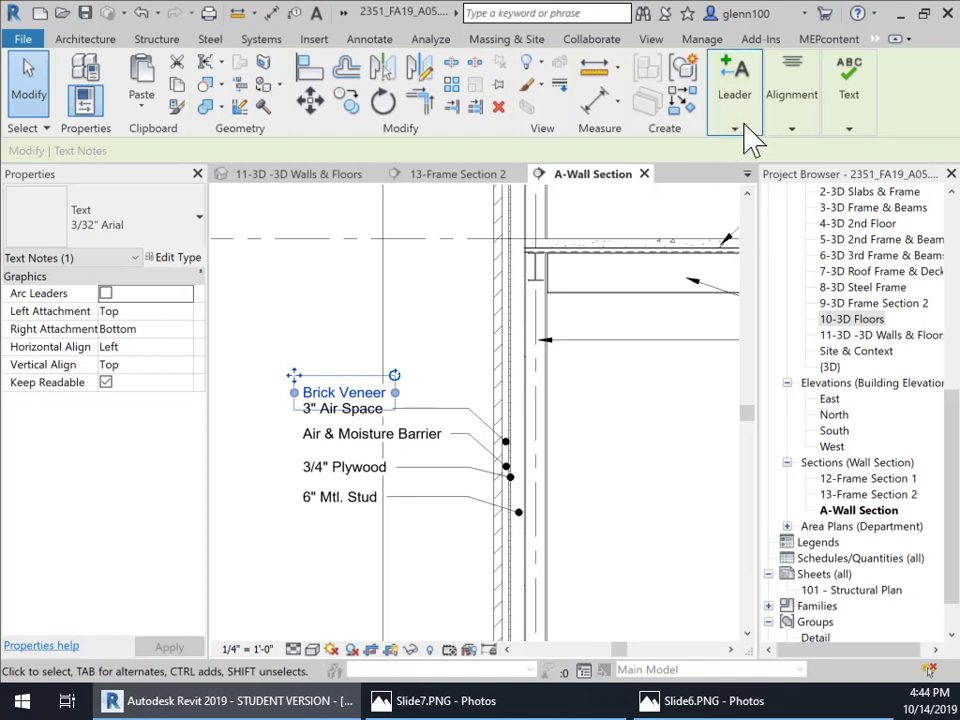
{"action": "left_click", "coordinate": [742, 128]}
{"action": "left_click", "coordinate": [652, 154]}
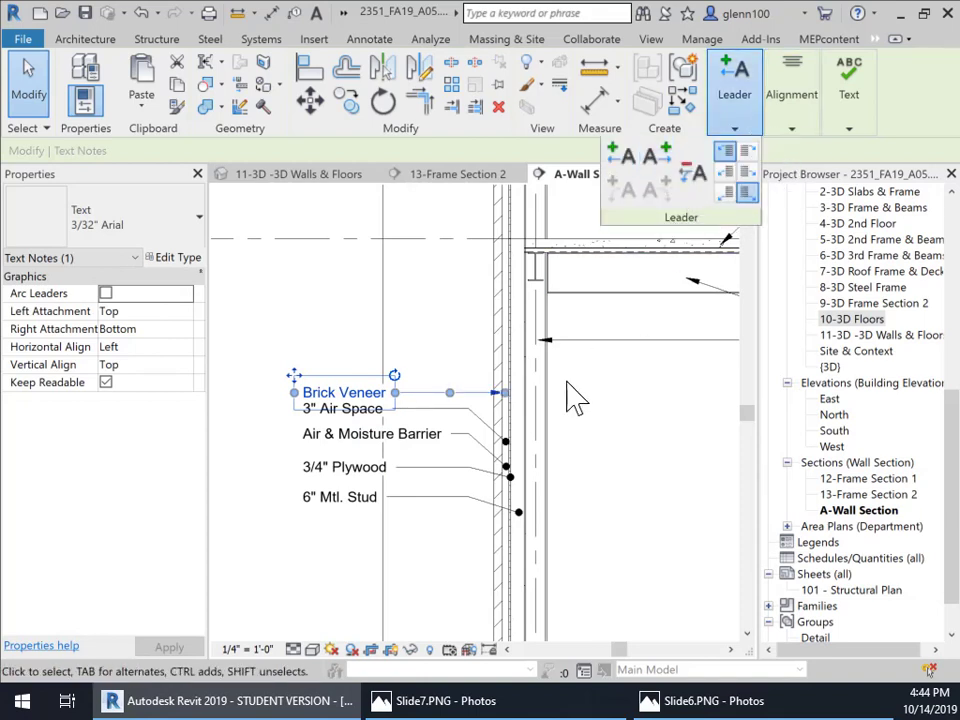
{"action": "left_click_drag", "start_coordinate": [503, 392], "coordinate": [505, 393]}
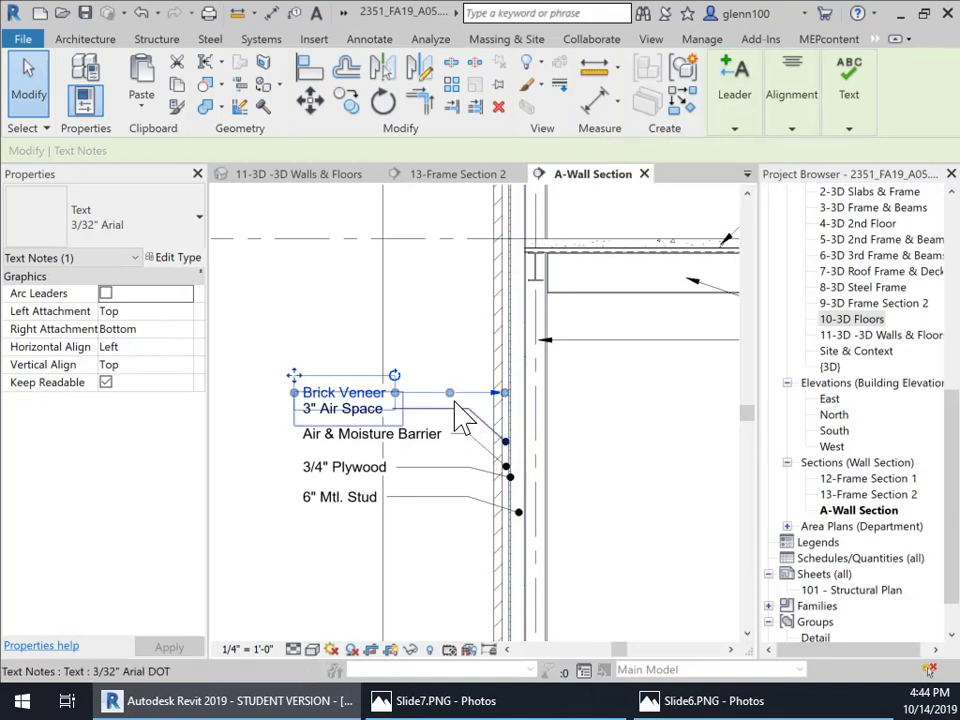
Change the Brick Veneer note to the 3/32" Arial DOT text type and deselect it.
{"action": "left_click", "coordinate": [200, 235]}
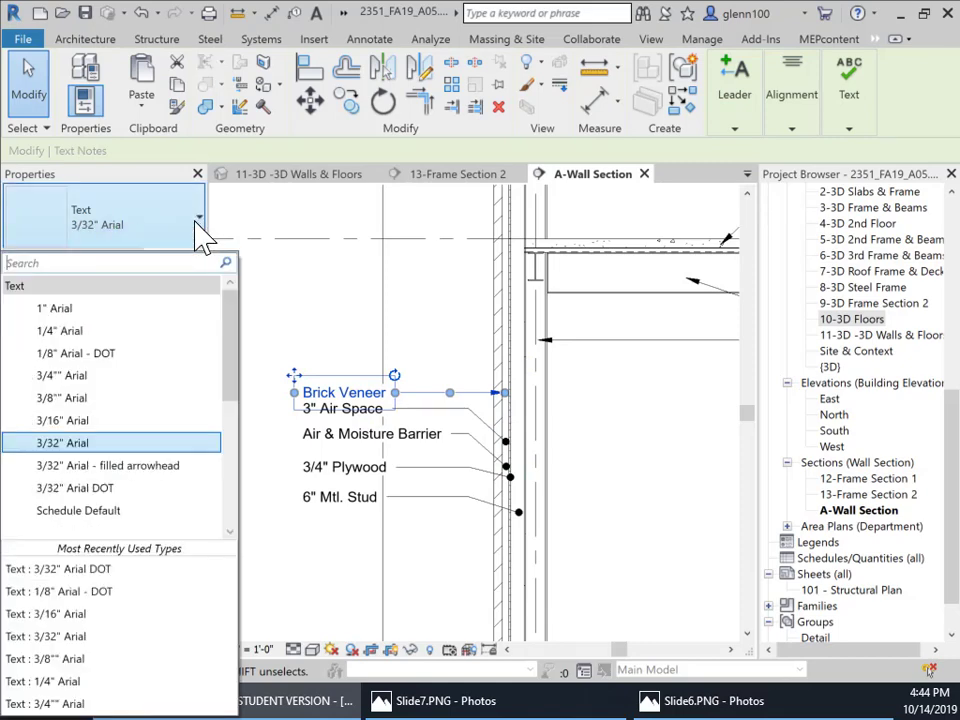
{"action": "left_click", "coordinate": [88, 490]}
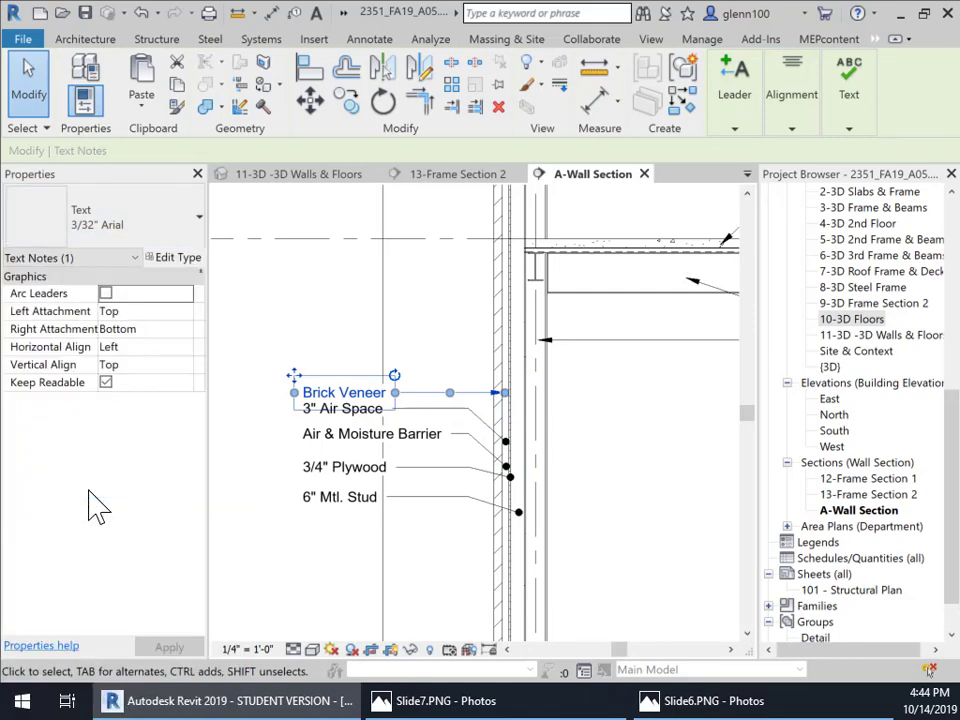
{"action": "left_click", "coordinate": [450, 360]}
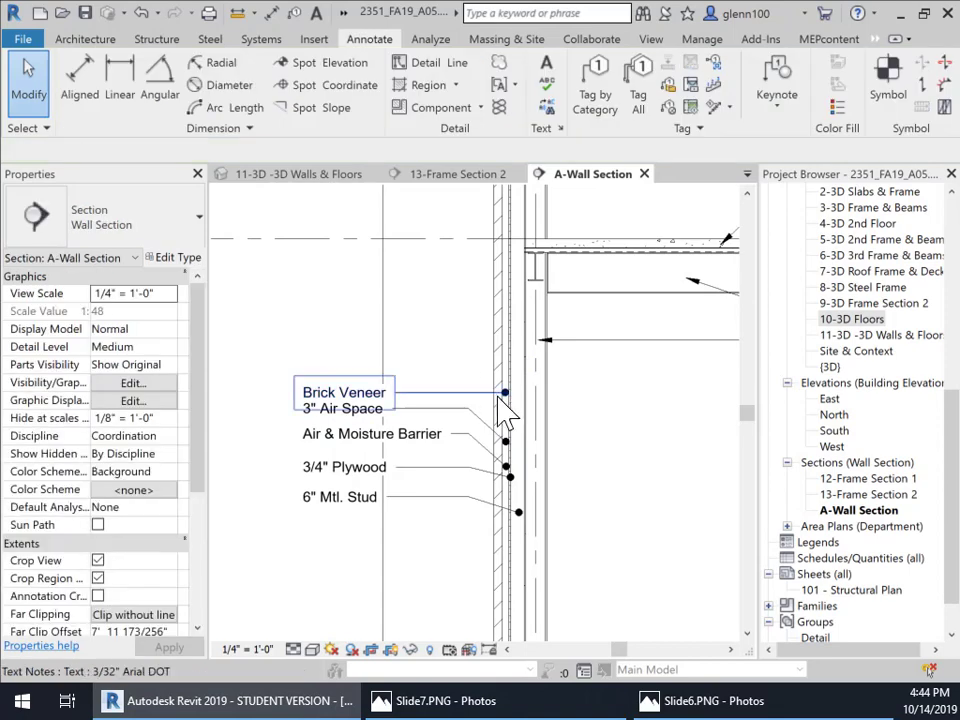
Move the dot end of the Brick Veneer leader into the hatched brick layer of the exterior wall.
{"action": "scroll", "coordinate": [525, 415], "scroll_direction": "up", "scroll_amount": 3}
{"action": "left_click", "coordinate": [499, 392]}
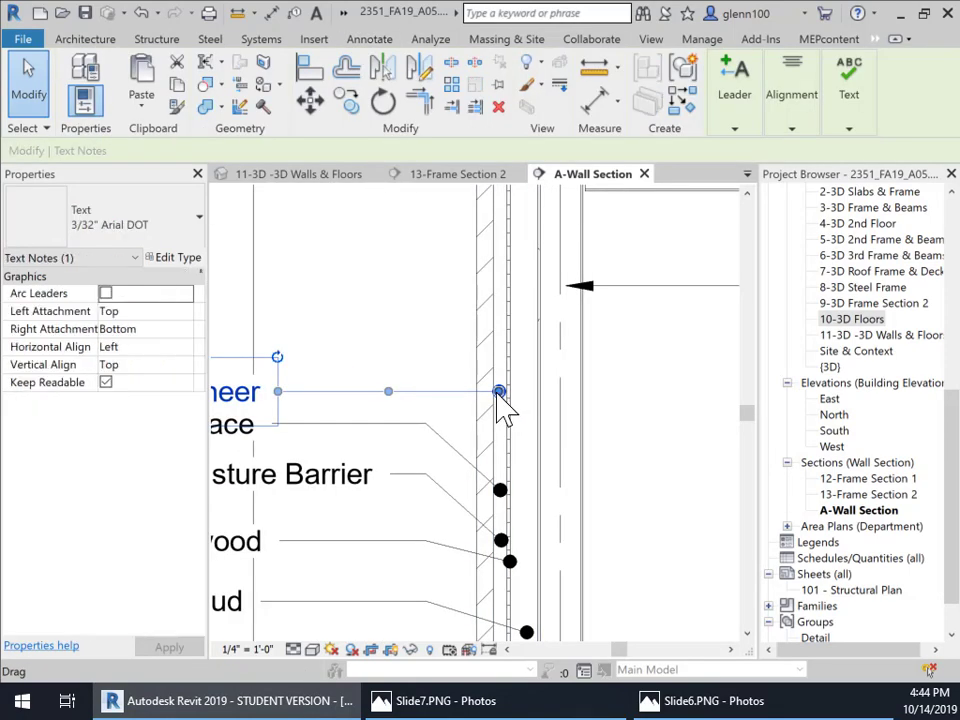
{"action": "left_click_drag", "start_coordinate": [484, 392], "coordinate": [486, 391]}
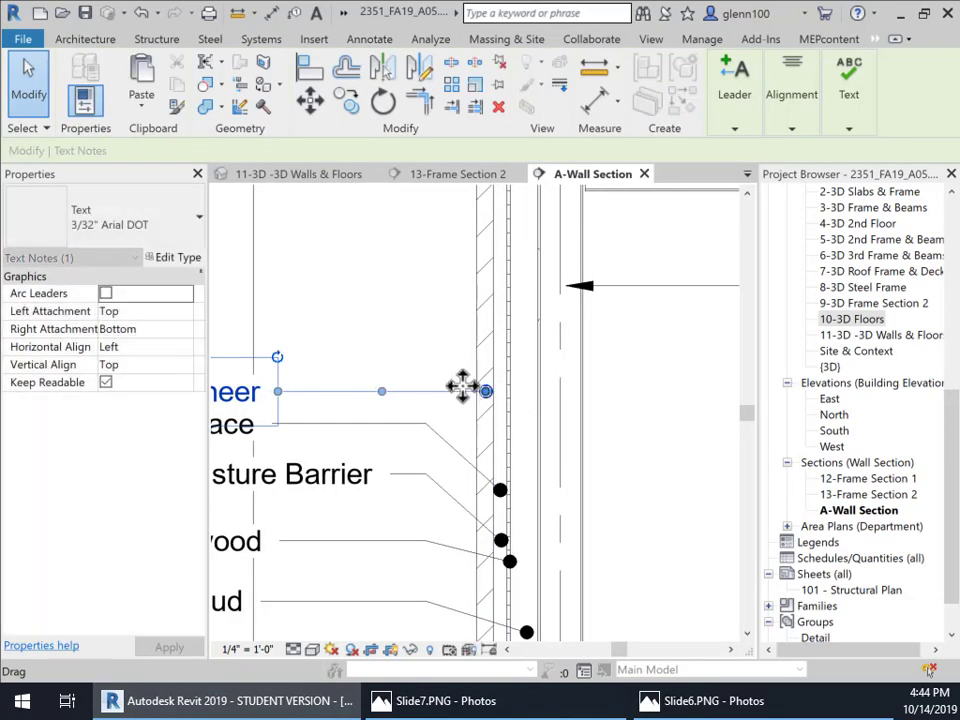
Raise the Brick Veneer note slightly so it is evenly spaced above the 3" Air Space note, and deselect it.
{"action": "scroll", "coordinate": [424, 279], "scroll_direction": "down", "scroll_amount": 1}
{"action": "middle_click_drag", "start_coordinate": [424, 279], "coordinate": [594, 188]}
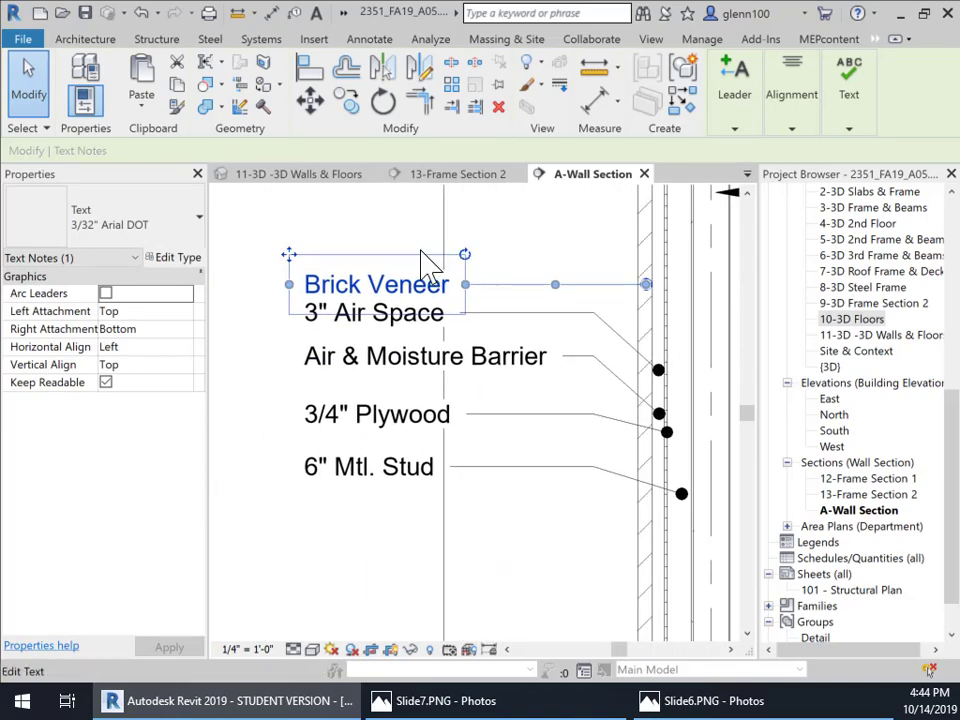
{"action": "left_click_drag", "start_coordinate": [288, 260], "coordinate": [286, 246]}
{"action": "left_click", "coordinate": [266, 339]}
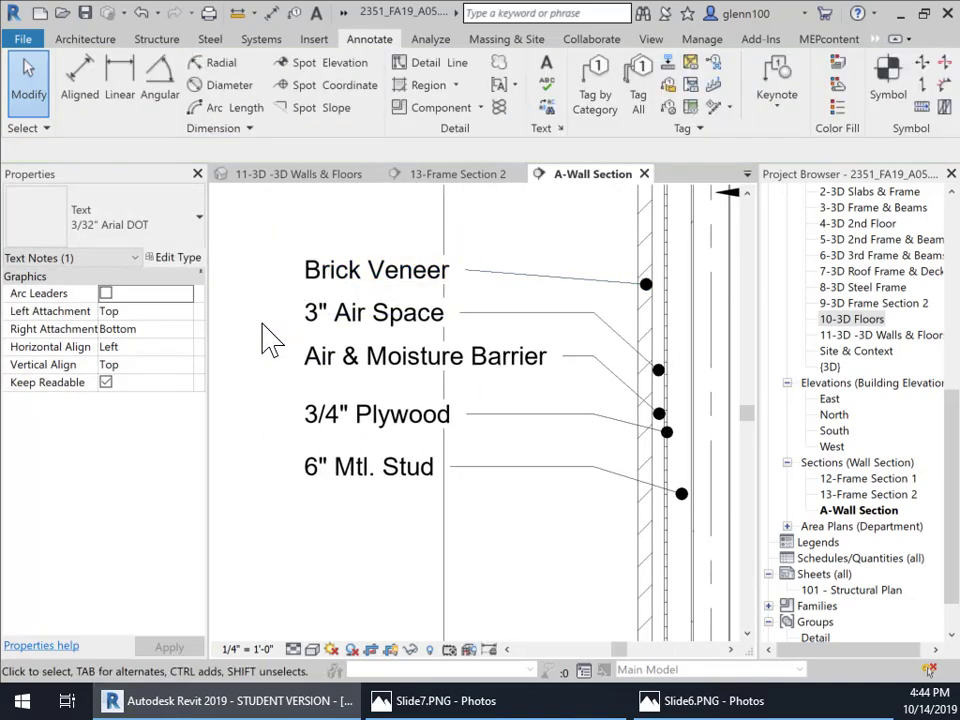
Bend the Brick Veneer leader so its elbow is level with the text and aligned with the other leaders' elbows.
{"action": "left_click", "coordinate": [563, 290]}
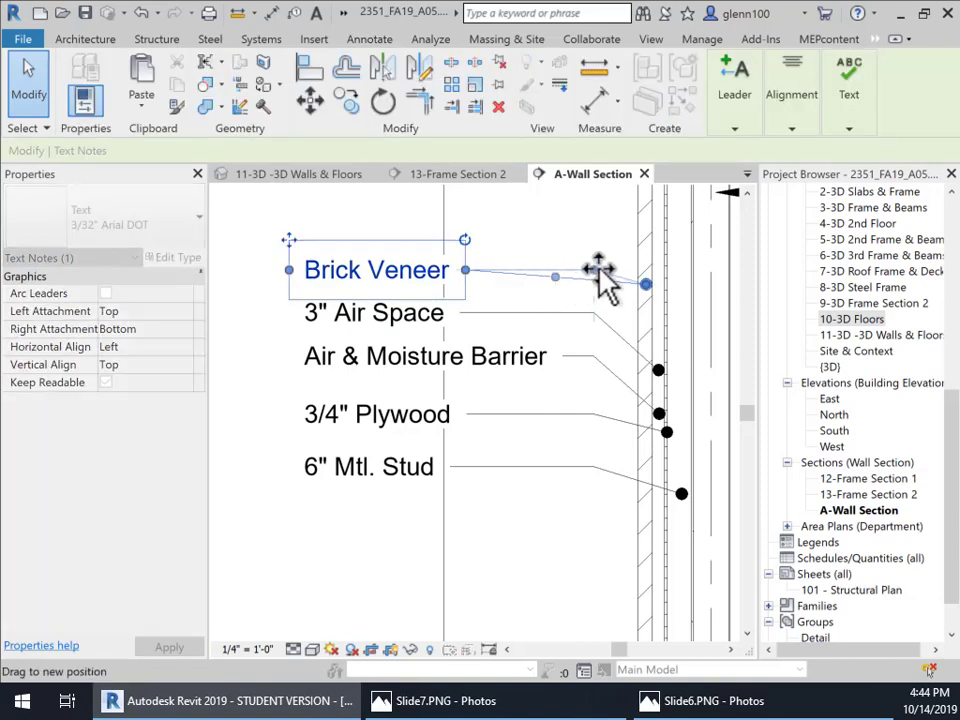
{"action": "left_click_drag", "start_coordinate": [598, 268], "coordinate": [594, 269]}
{"action": "left_click", "coordinate": [561, 222]}
Select the five wall-layer notes from Brick Veneer to 6" Mtl. Stud and copy them to the clipboard.
{"action": "scroll", "coordinate": [524, 386], "scroll_direction": "down", "scroll_amount": 2}
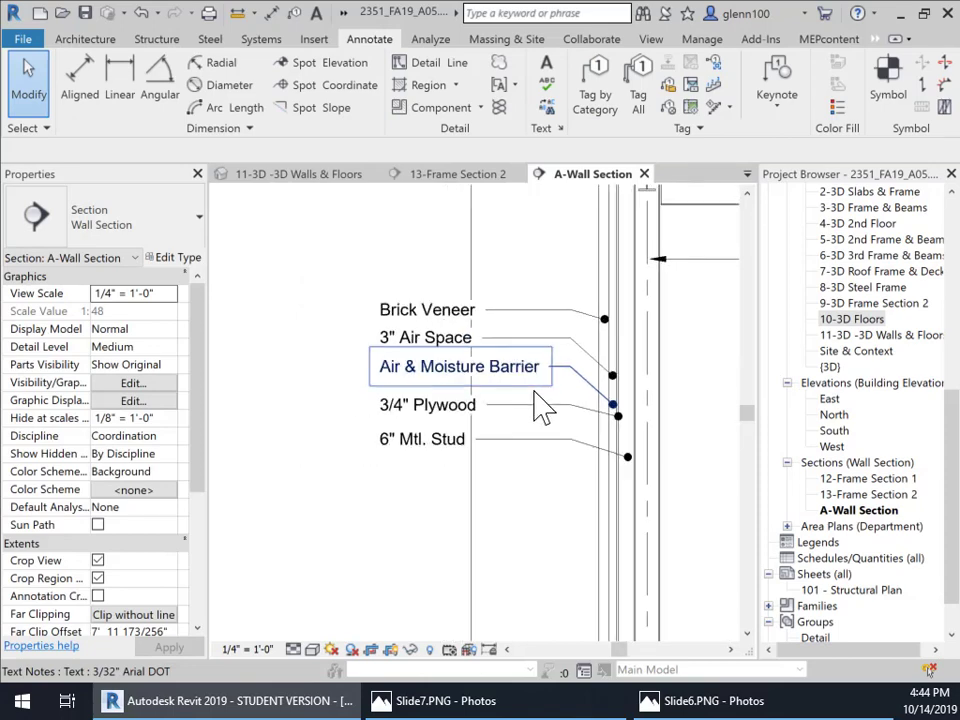
{"action": "scroll", "coordinate": [540, 405], "scroll_direction": "down", "scroll_amount": 1}
{"action": "scroll", "coordinate": [558, 448], "scroll_direction": "down", "scroll_amount": 2}
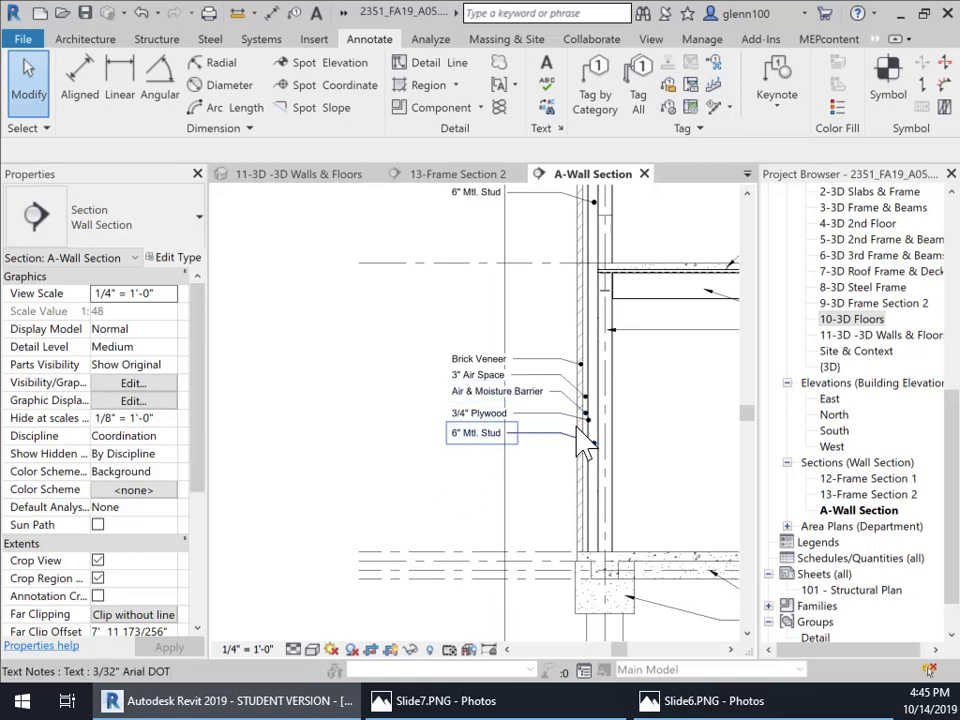
{"action": "left_click_drag", "start_coordinate": [459, 462], "coordinate": [437, 343]}
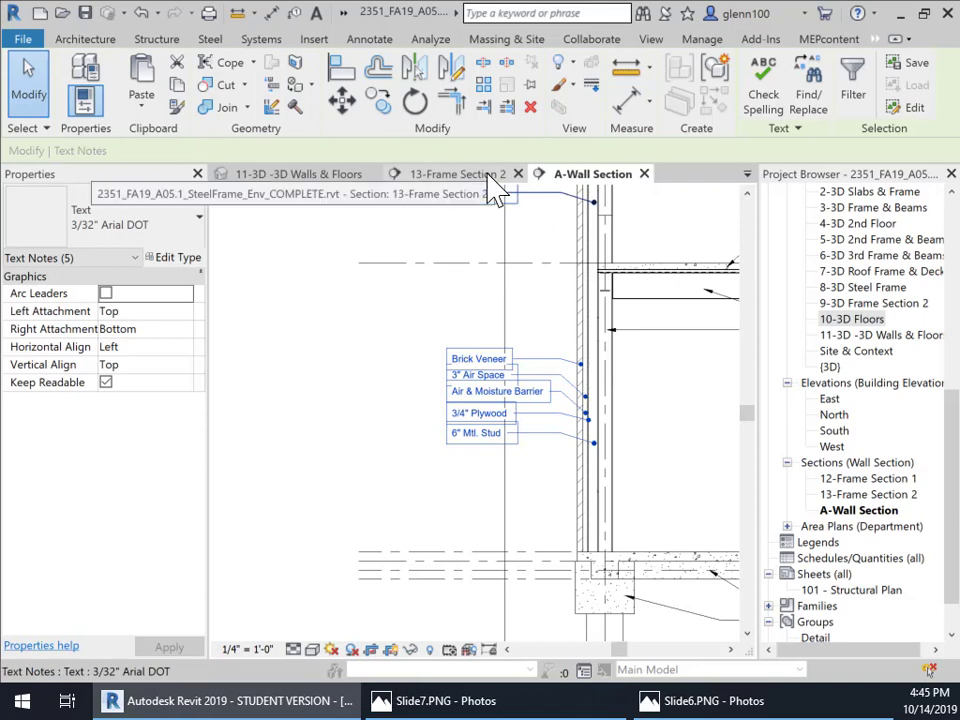
{"action": "left_click", "coordinate": [177, 89]}
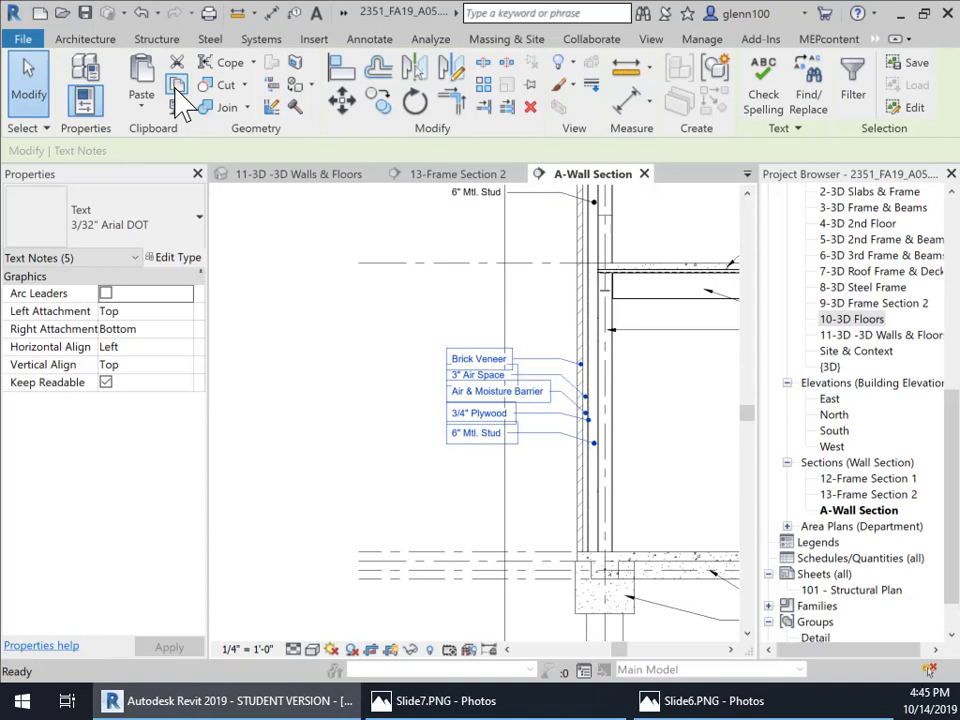
Open the 13-Frame Section 2 view and paste the copied wall notes Aligned to Same Place.
{"action": "left_click", "coordinate": [445, 177]}
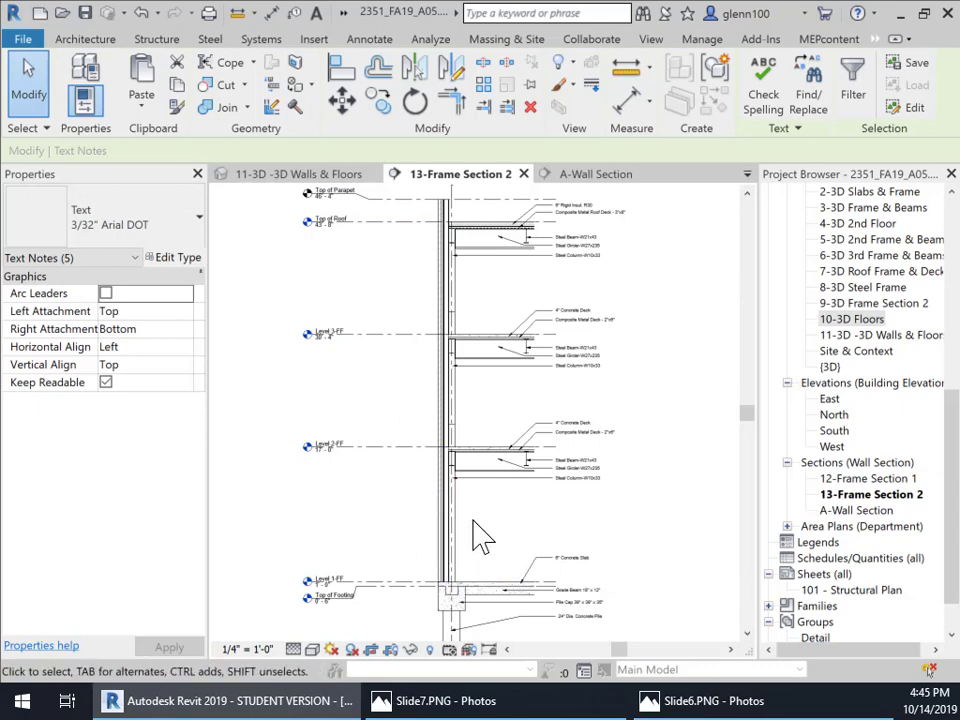
{"action": "middle_click_drag", "start_coordinate": [405, 528], "coordinate": [447, 470]}
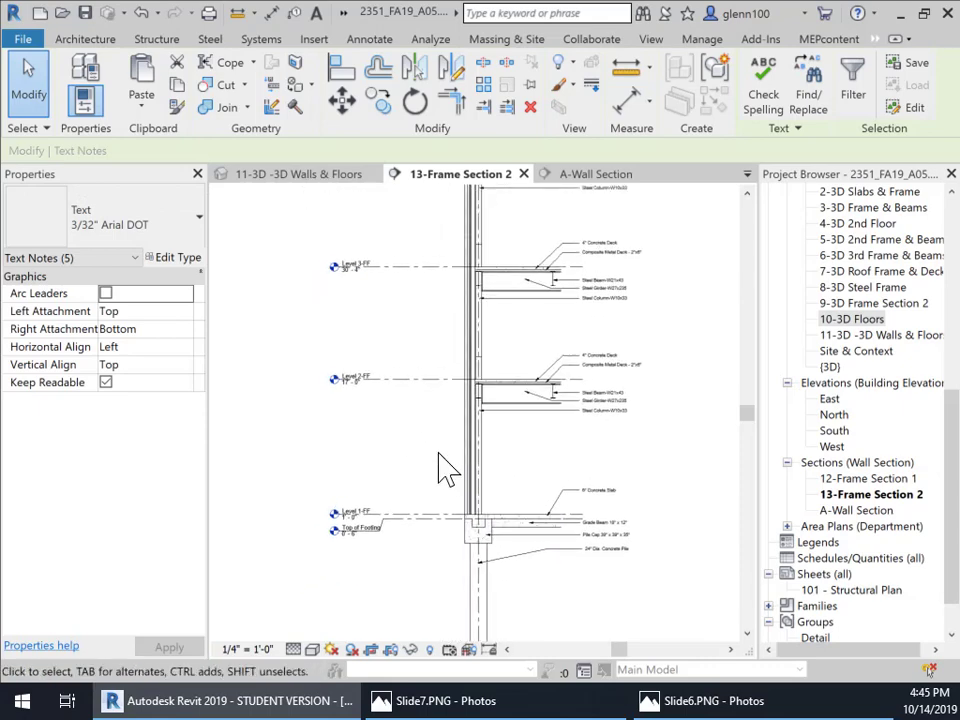
{"action": "left_click", "coordinate": [142, 98]}
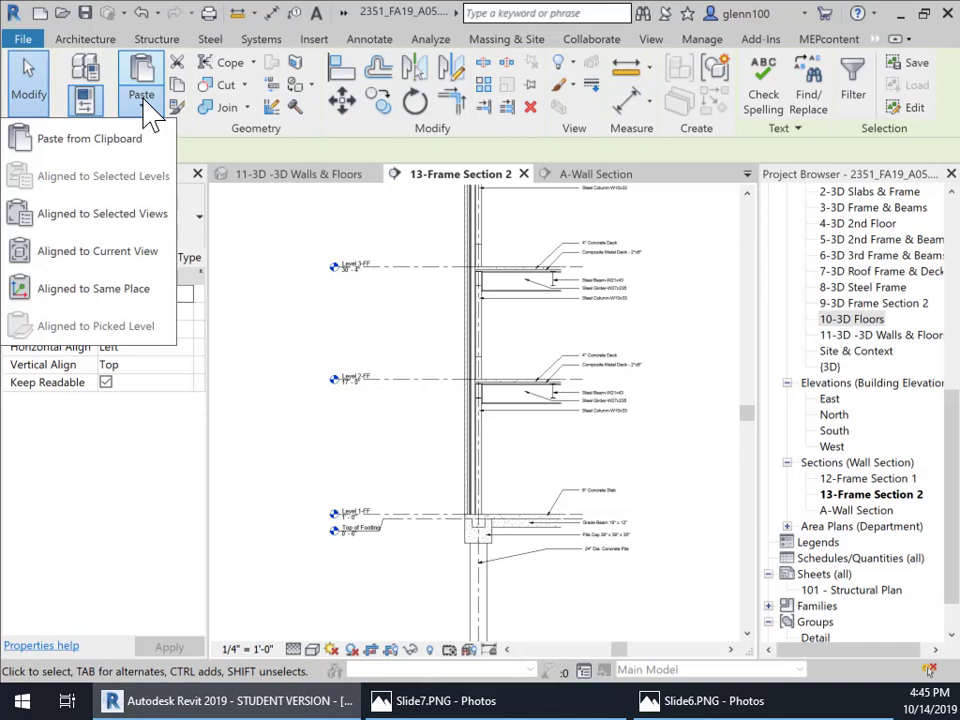
{"action": "left_click", "coordinate": [142, 297]}
Examine where the pasted notes' leader dots fall on the exterior wall layers in 13-Frame Section 2.
{"action": "scroll", "coordinate": [468, 452], "scroll_direction": "up", "scroll_amount": 5}
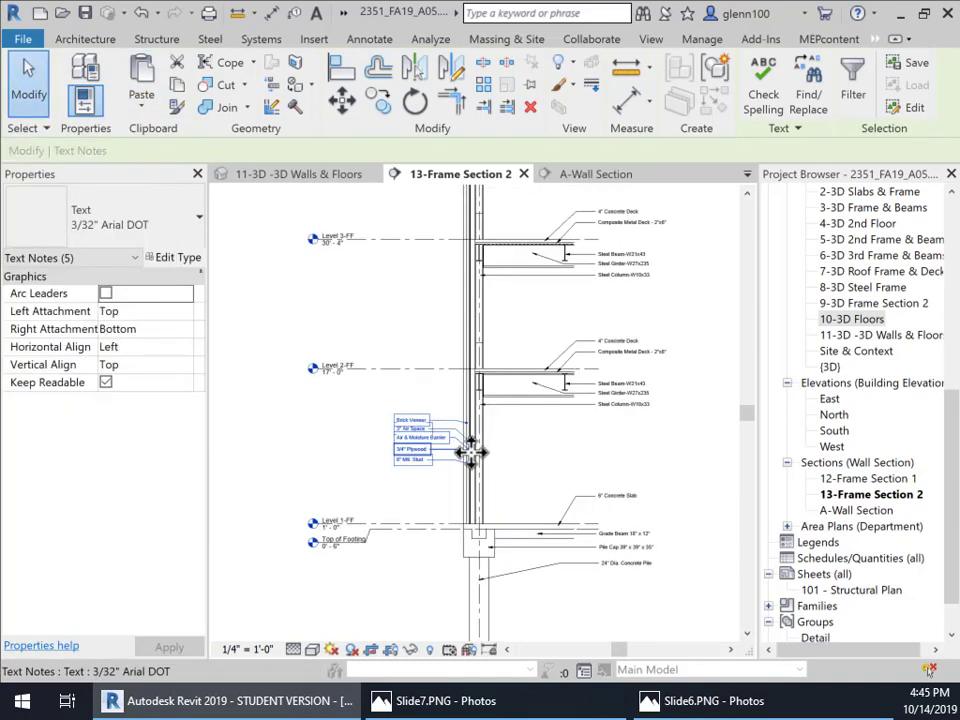
{"action": "scroll", "coordinate": [472, 493], "scroll_direction": "up", "scroll_amount": 3}
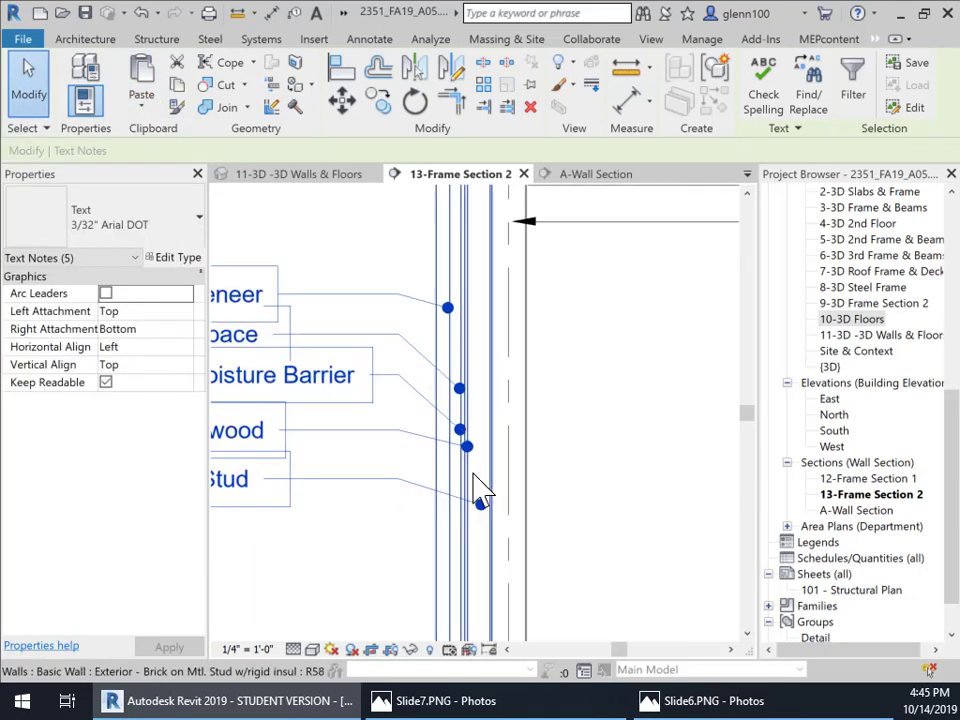
{"action": "middle_click_drag", "start_coordinate": [368, 453], "coordinate": [506, 399]}
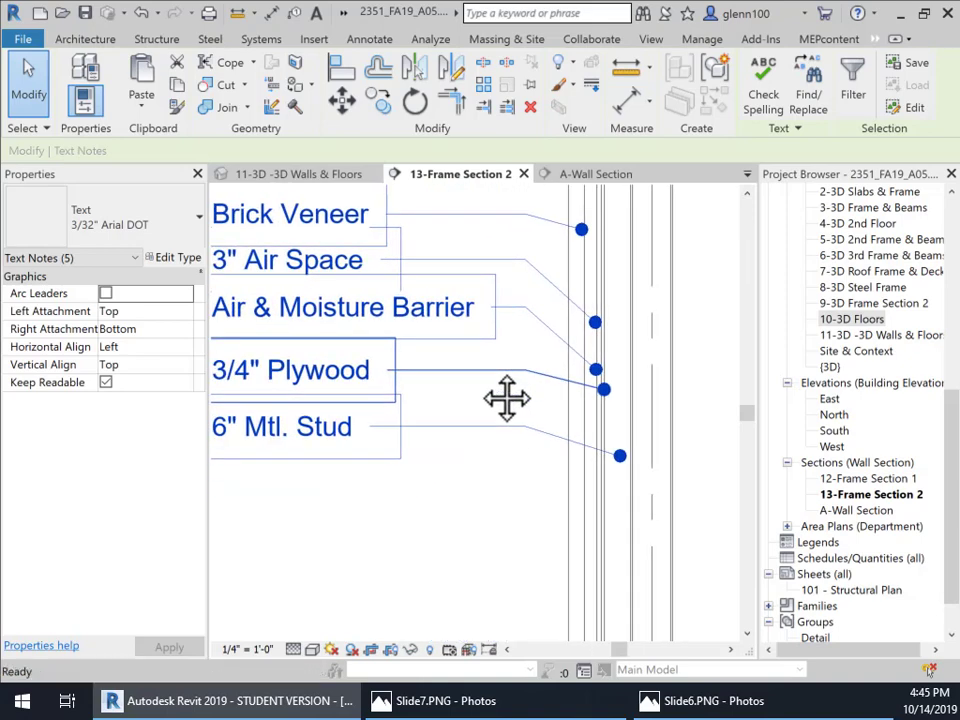
{"action": "scroll", "coordinate": [484, 373], "scroll_direction": "down", "scroll_amount": 3}
{"action": "scroll", "coordinate": [557, 415], "scroll_direction": "up", "scroll_amount": 1}
{"action": "scroll", "coordinate": [557, 415], "scroll_direction": "up", "scroll_amount": 2}
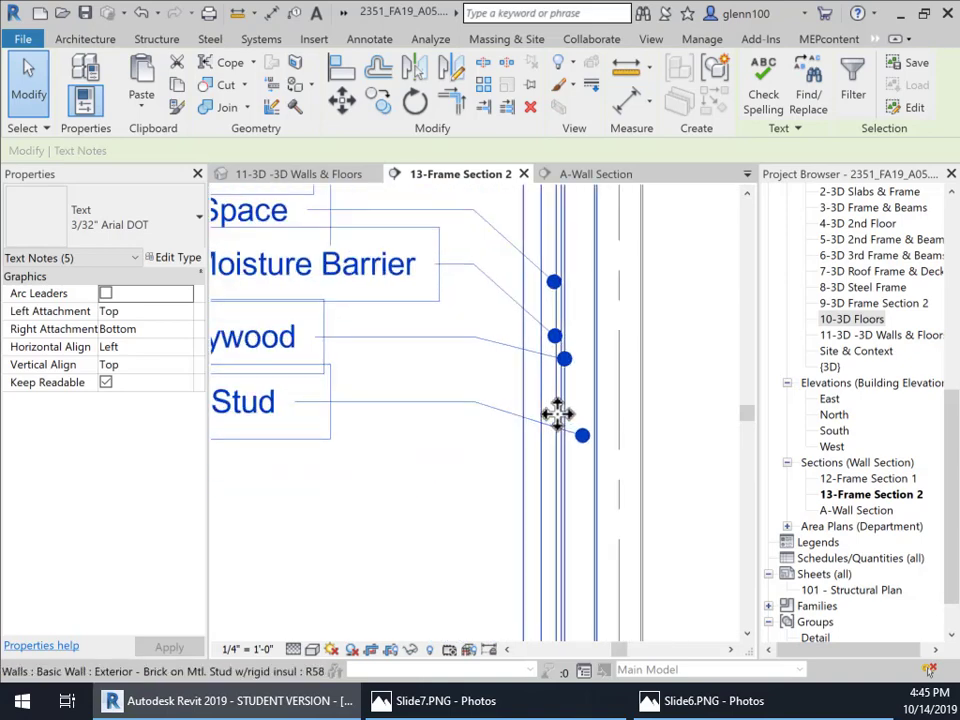
{"action": "middle_click_drag", "start_coordinate": [525, 510], "coordinate": [505, 490]}
{"action": "middle_click_drag", "start_coordinate": [452, 470], "coordinate": [531, 465]}
{"action": "scroll", "coordinate": [504, 454], "scroll_direction": "down", "scroll_amount": 1}
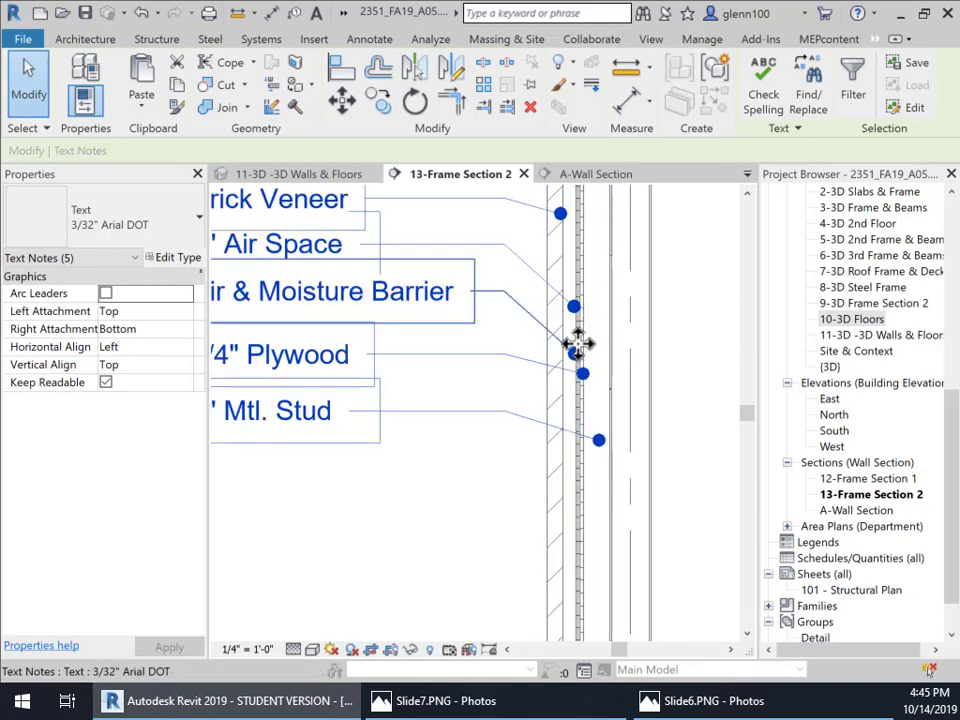
{"action": "middle_click_drag", "start_coordinate": [604, 270], "coordinate": [599, 343]}
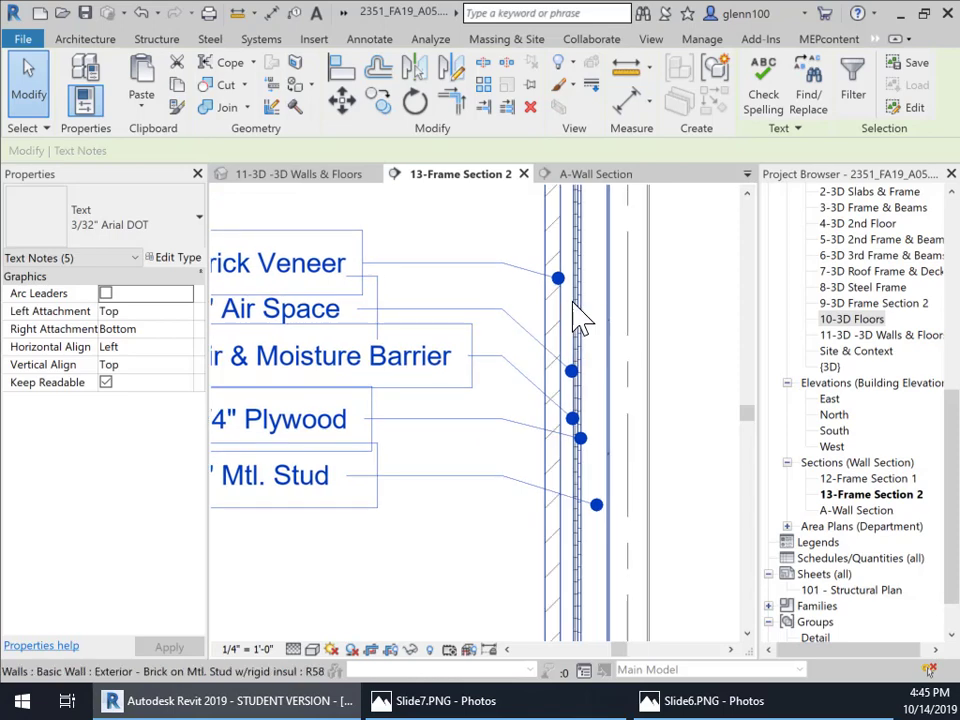
Nudge the 6" Mtl. Stud note downward to open a gap beneath the 3/4" Plywood note.
{"action": "middle_click_drag", "start_coordinate": [565, 416], "coordinate": [673, 289]}
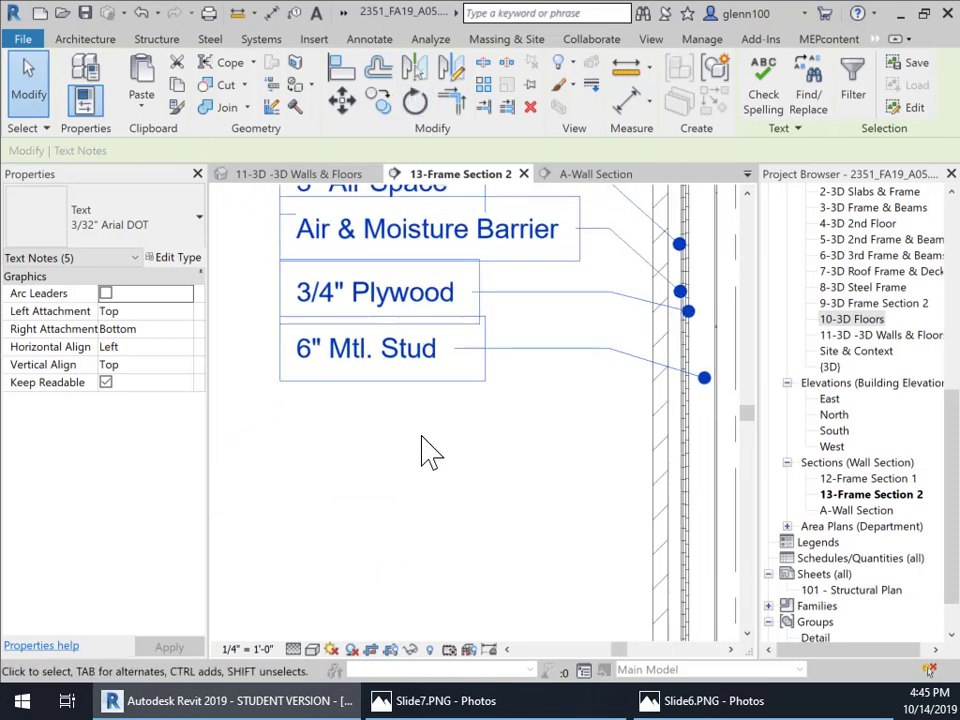
{"action": "left_click", "coordinate": [397, 365]}
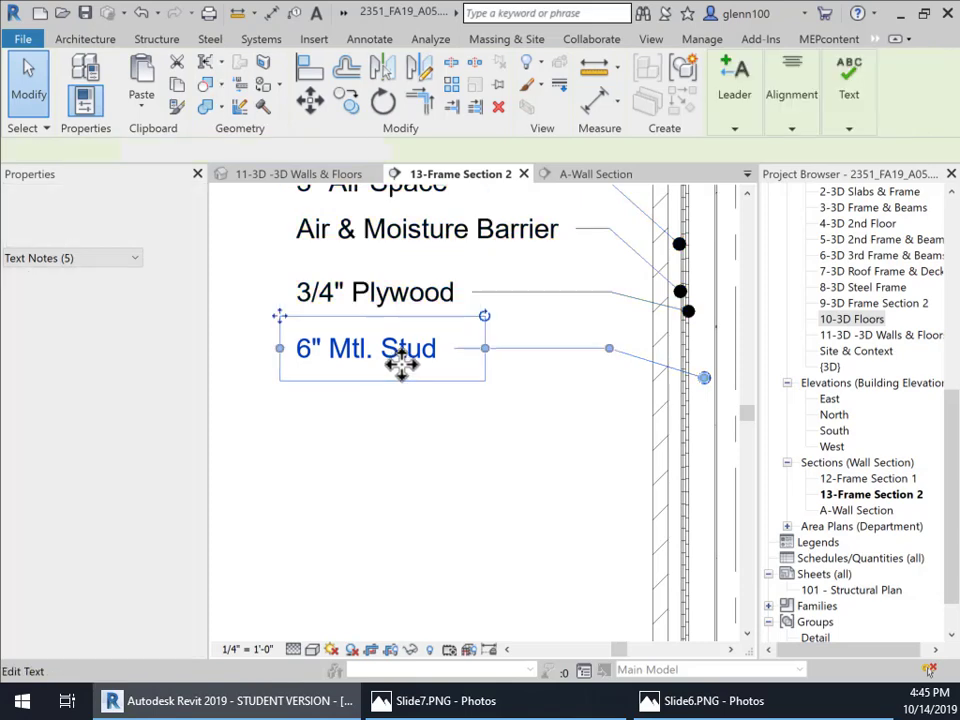
{"action": "key", "text": "Down"}
{"action": "key", "text": "Down"}
{"action": "key", "text": "Down"}
{"action": "key", "text": "Down"}
{"action": "key", "text": "Down"}
{"action": "key", "text": "Down"}
{"action": "key", "text": "Down"}
{"action": "key", "text": "Down"}
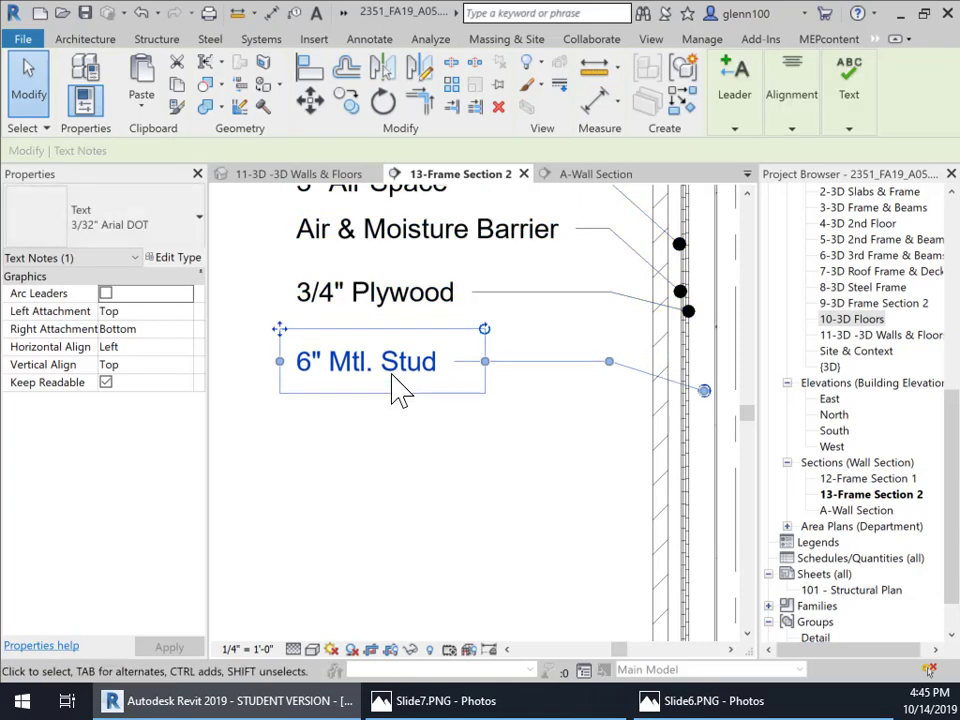
{"action": "key", "text": "Down"}
{"action": "key", "text": "Down"}
{"action": "key", "text": "Down"}
{"action": "key", "text": "Down"}
{"action": "key", "text": "Down"}
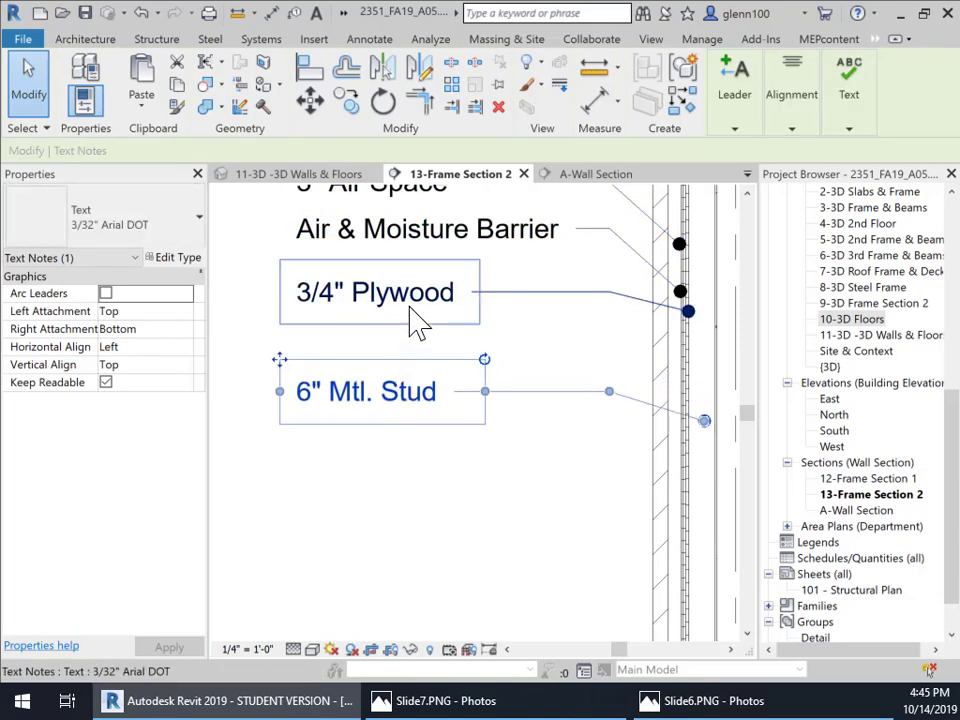
Nudge the 3/4" Plywood note down close to the 6" Mtl. Stud note, leaving room for another note above it.
{"action": "left_click", "coordinate": [411, 305]}
{"action": "key", "text": "Down"}
{"action": "key", "text": "Down"}
{"action": "key", "text": "Down"}
{"action": "key", "text": "Down"}
{"action": "key", "text": "Down"}
{"action": "key", "text": "Down"}
{"action": "key", "text": "Down"}
{"action": "key", "text": "Down"}
{"action": "key", "text": "Down"}
{"action": "key", "text": "Down"}
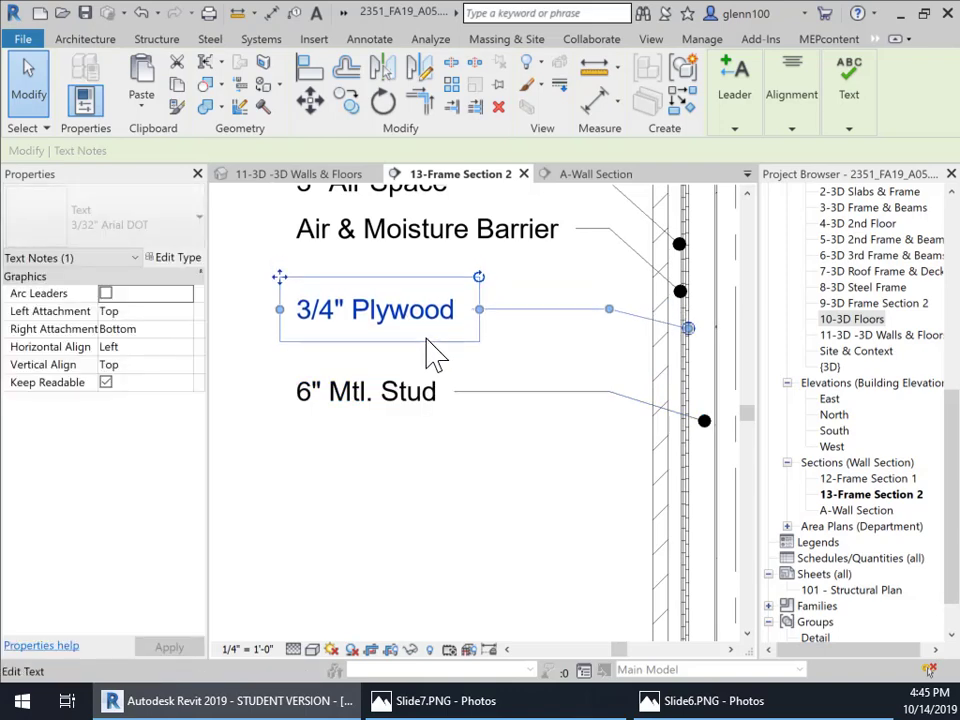
{"action": "key", "text": "Down"}
{"action": "key", "text": "Down"}
{"action": "key", "text": "Down"}
{"action": "key", "text": "Down"}
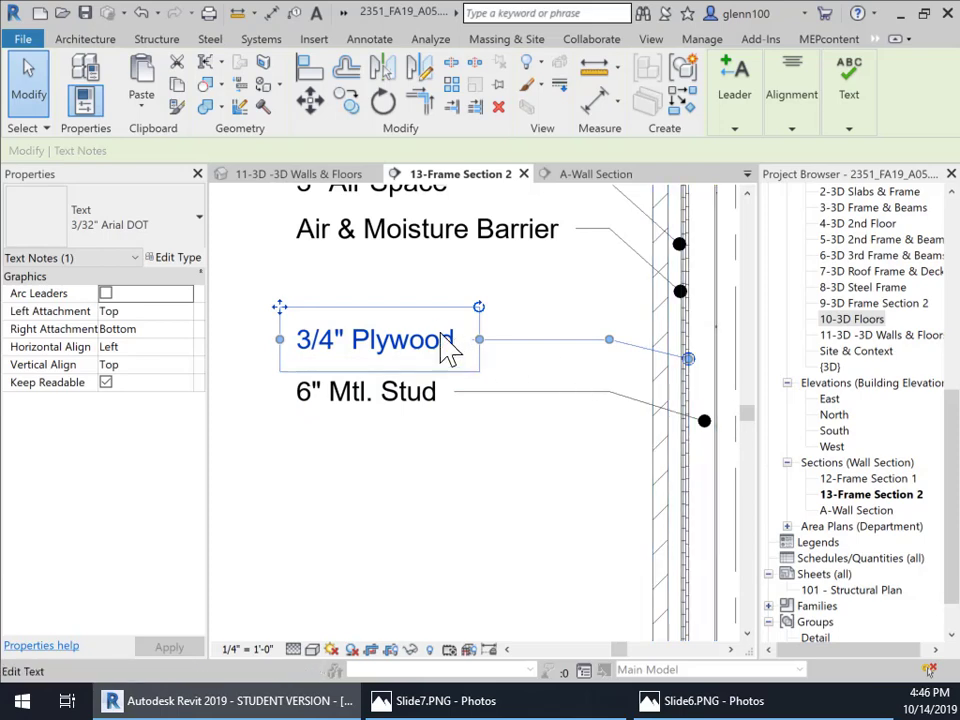
{"action": "middle_click_drag", "start_coordinate": [439, 289], "coordinate": [467, 362]}
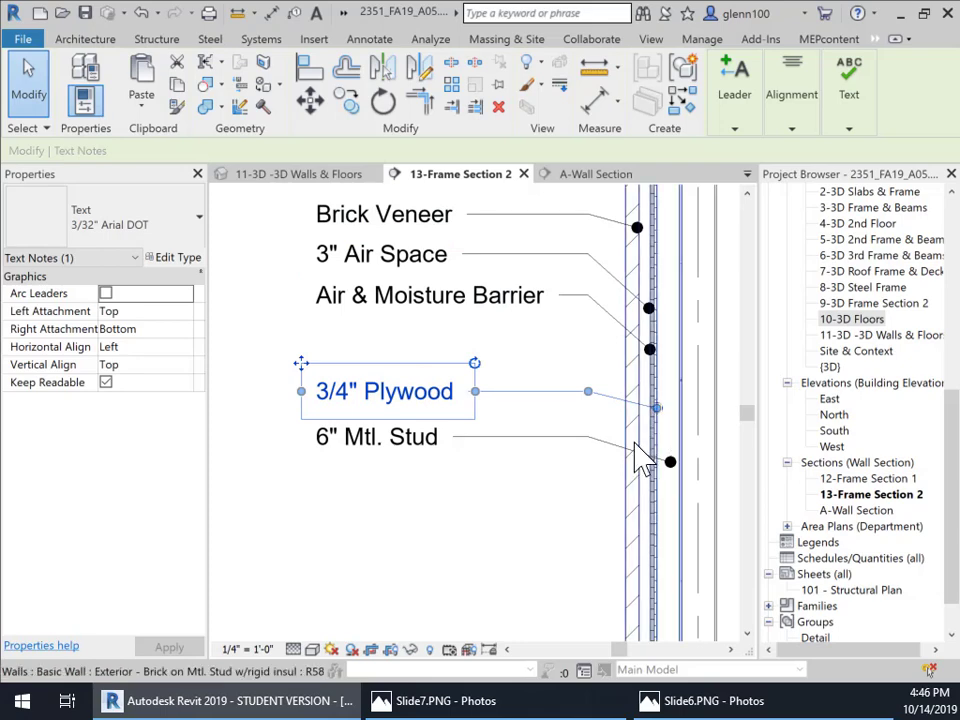
{"action": "left_click", "coordinate": [420, 540]}
Select all five wall notes and nudge them slightly toward the exterior so the leader dots meet their layers, and deselect.
{"action": "scroll", "coordinate": [497, 521], "scroll_direction": "down", "scroll_amount": 2}
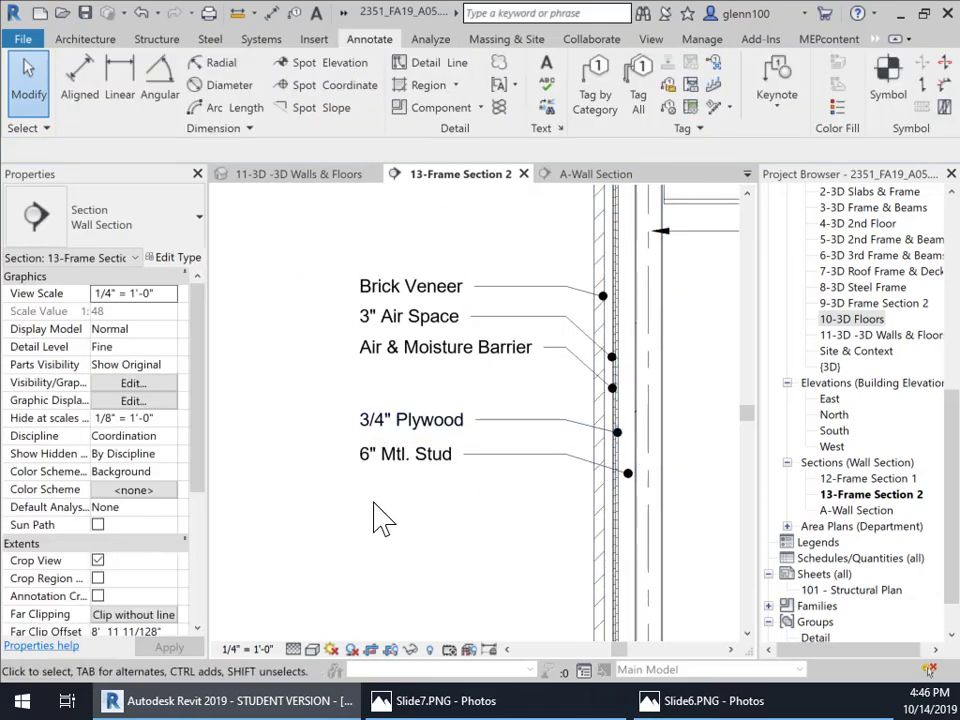
{"action": "left_click_drag", "start_coordinate": [374, 503], "coordinate": [324, 258]}
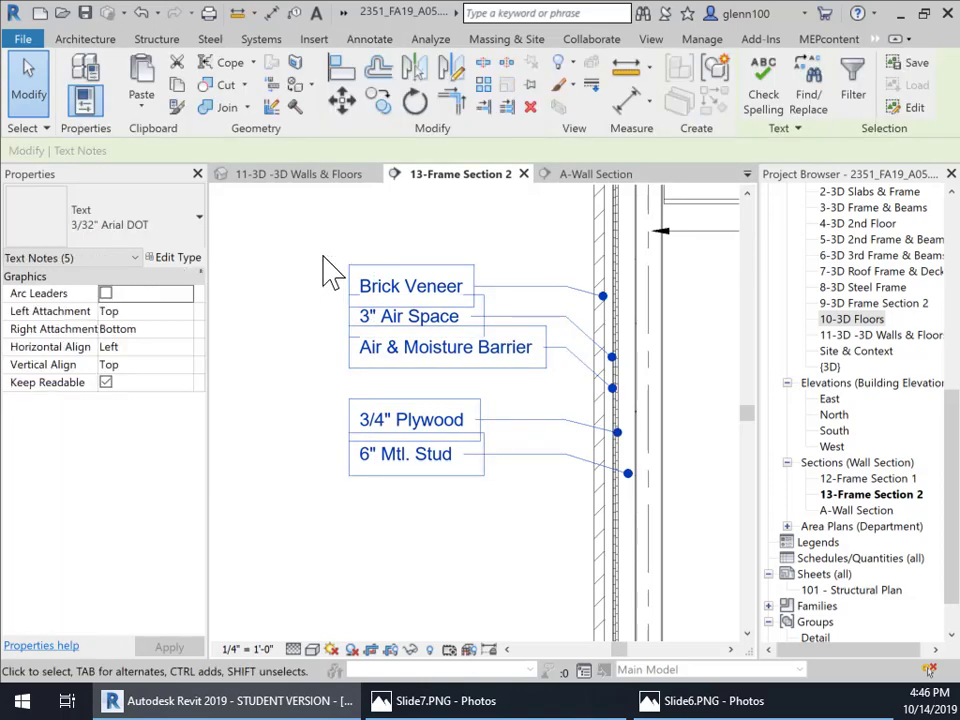
{"action": "key", "text": "Left"}
{"action": "key", "text": "Left"}
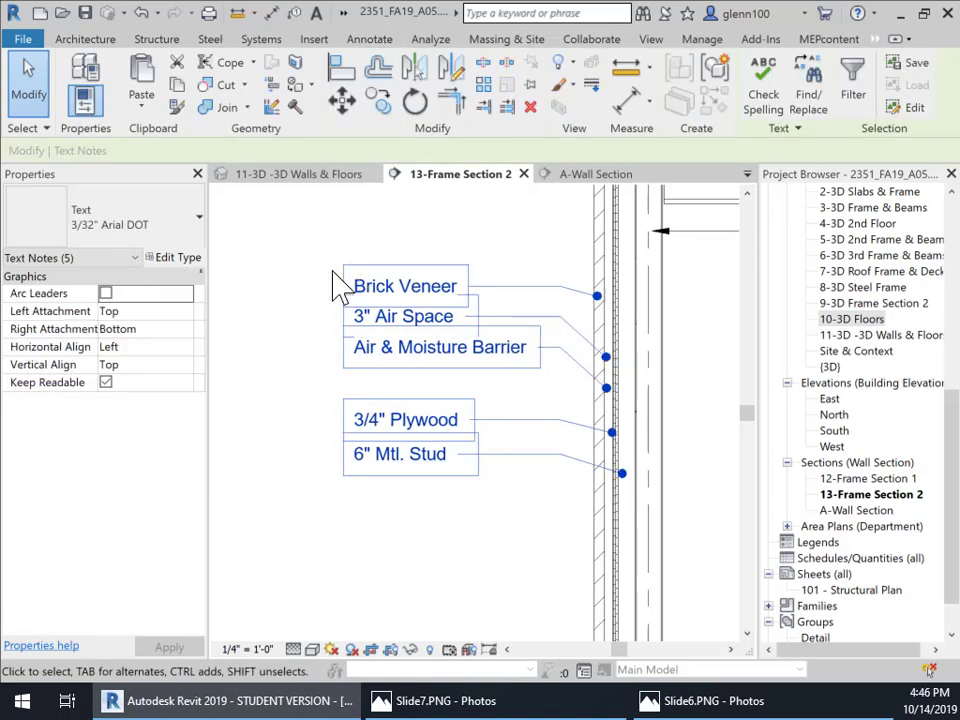
{"action": "scroll", "coordinate": [410, 443], "scroll_direction": "up", "scroll_amount": 3}
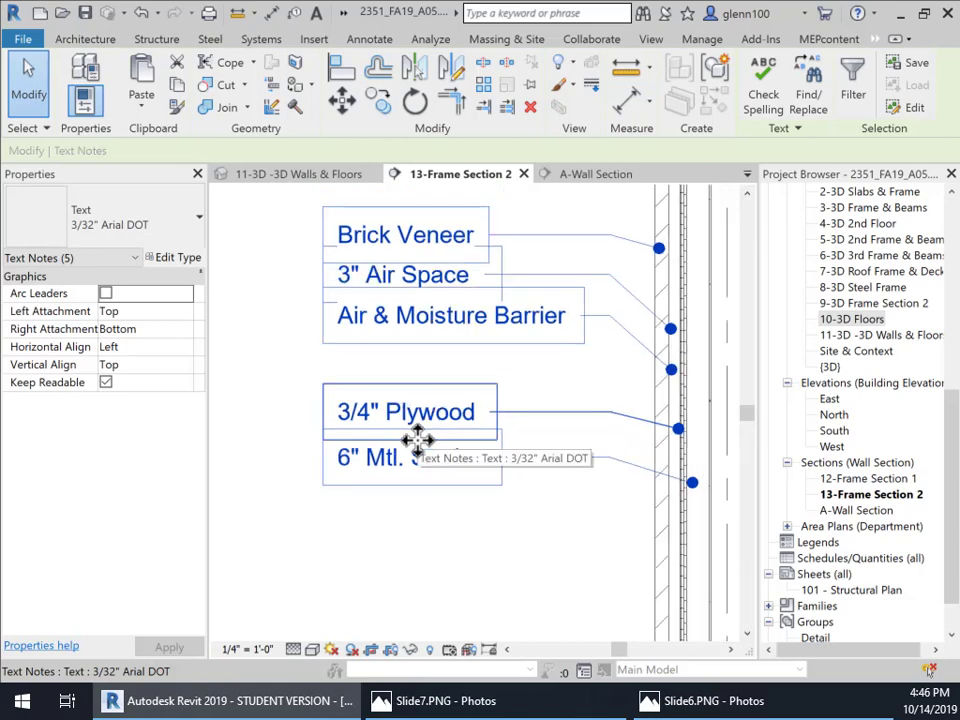
{"action": "key", "text": "Right"}
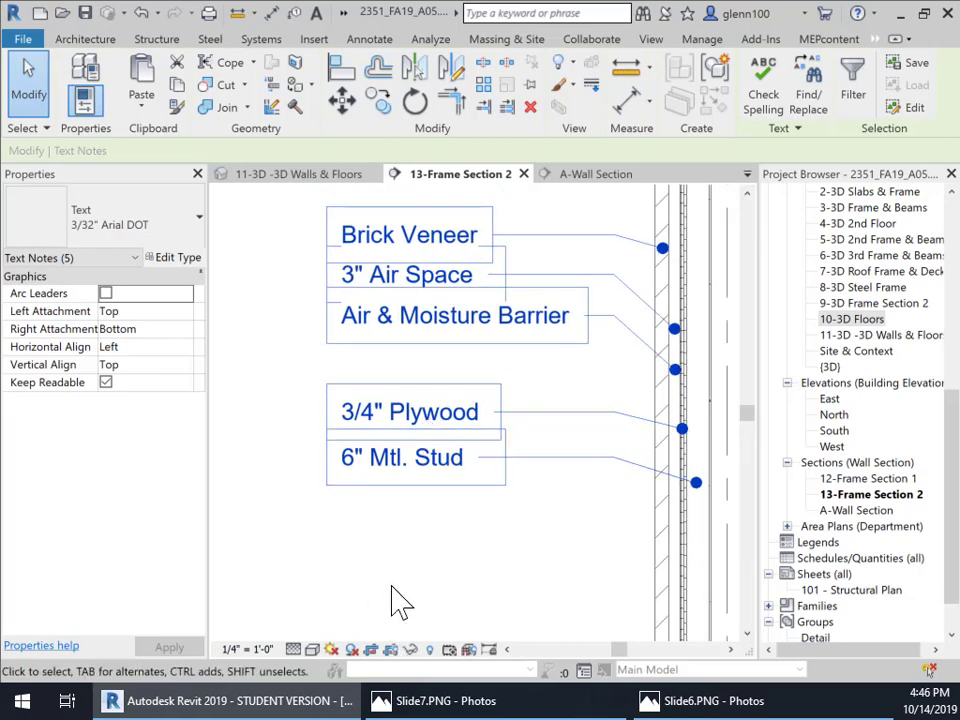
{"action": "left_click", "coordinate": [450, 585]}
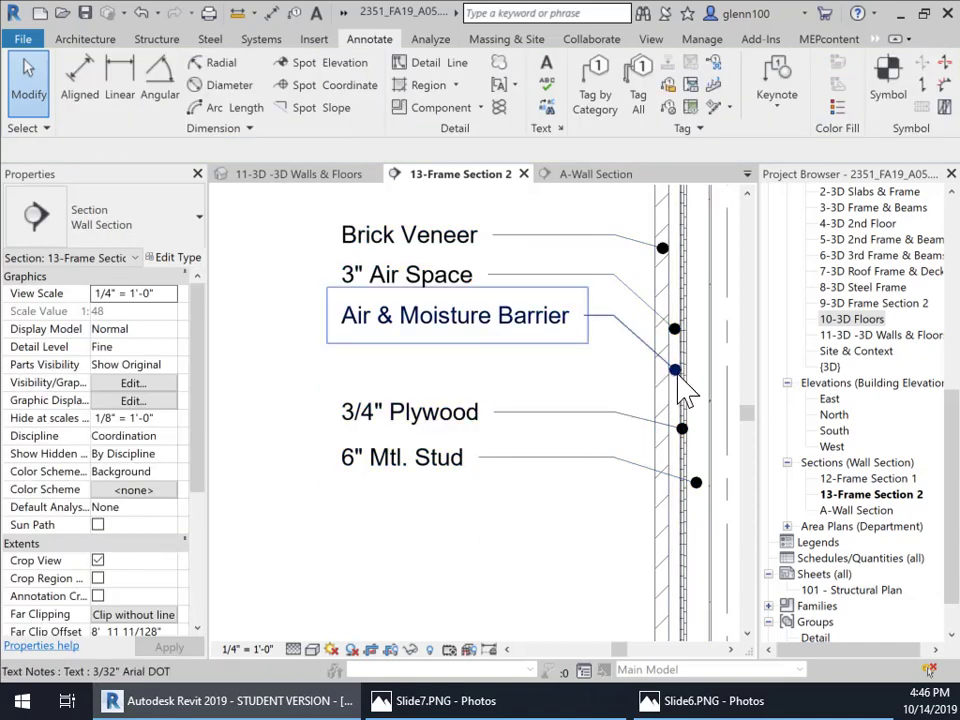
Copy the Air & Moisture Barrier note into the gap above 3/4" Plywood and change the copy's text to 1" Rigid Insulation.
{"action": "left_click", "coordinate": [447, 345]}
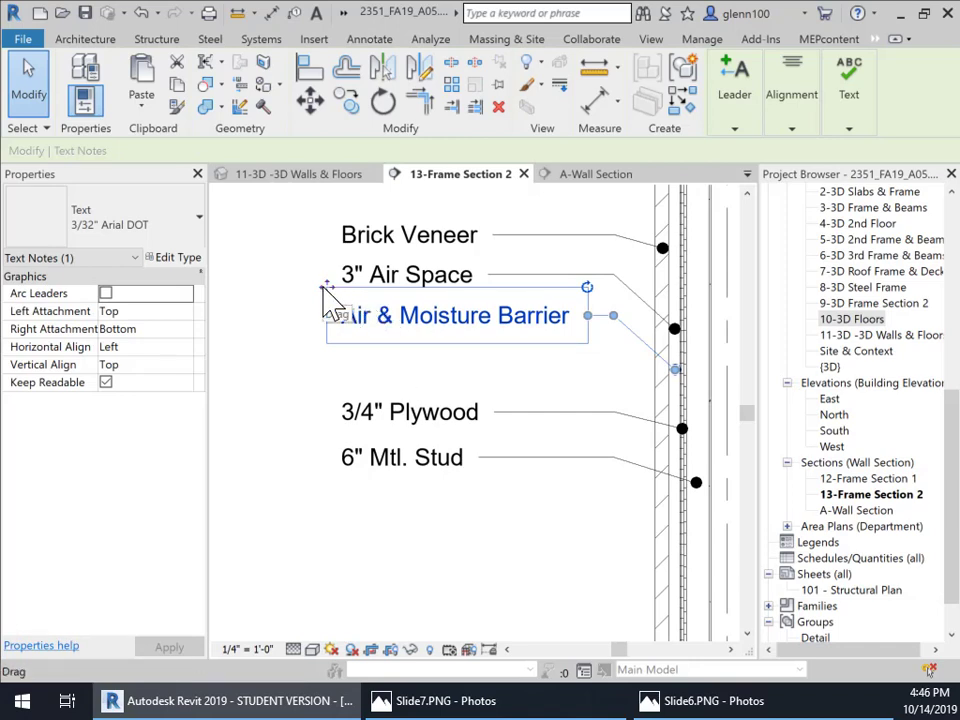
{"action": "left_click_drag", "start_coordinate": [322, 300], "coordinate": [561, 363]}
{"action": "double_click", "coordinate": [364, 364]}
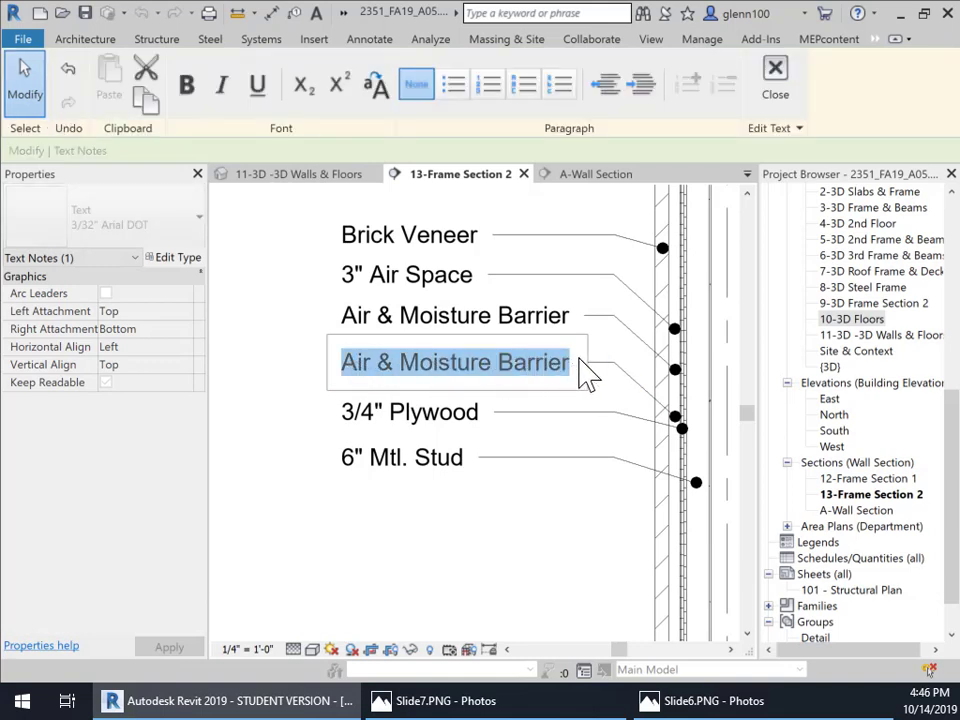
{"action": "type", "text": "1\" Rigid Insulation"}
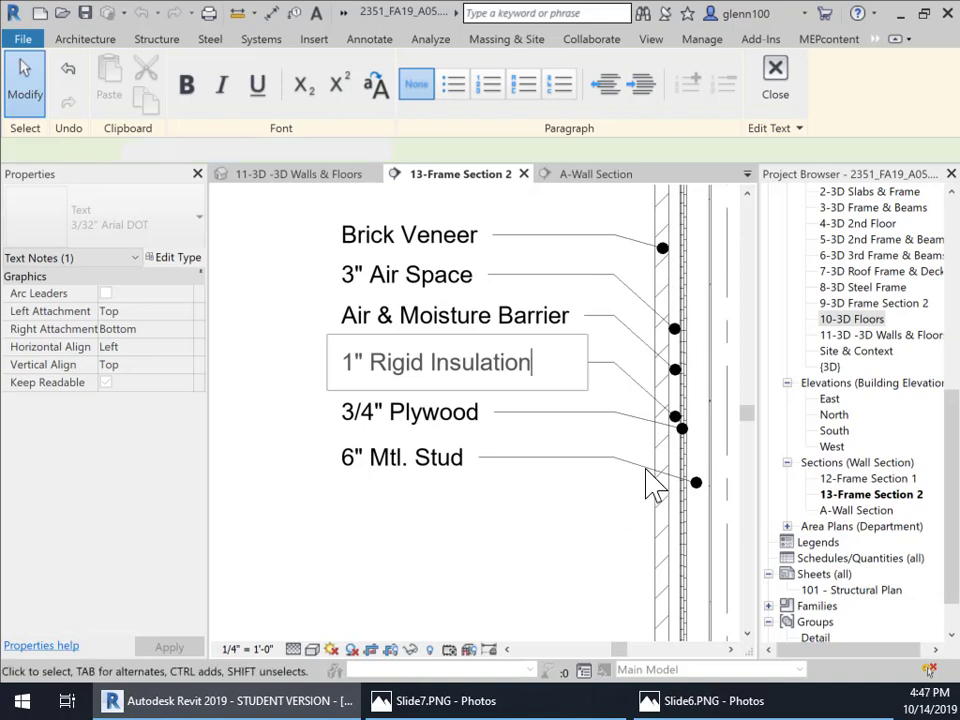
{"action": "left_click", "coordinate": [680, 440]}
{"action": "left_click", "coordinate": [626, 497]}
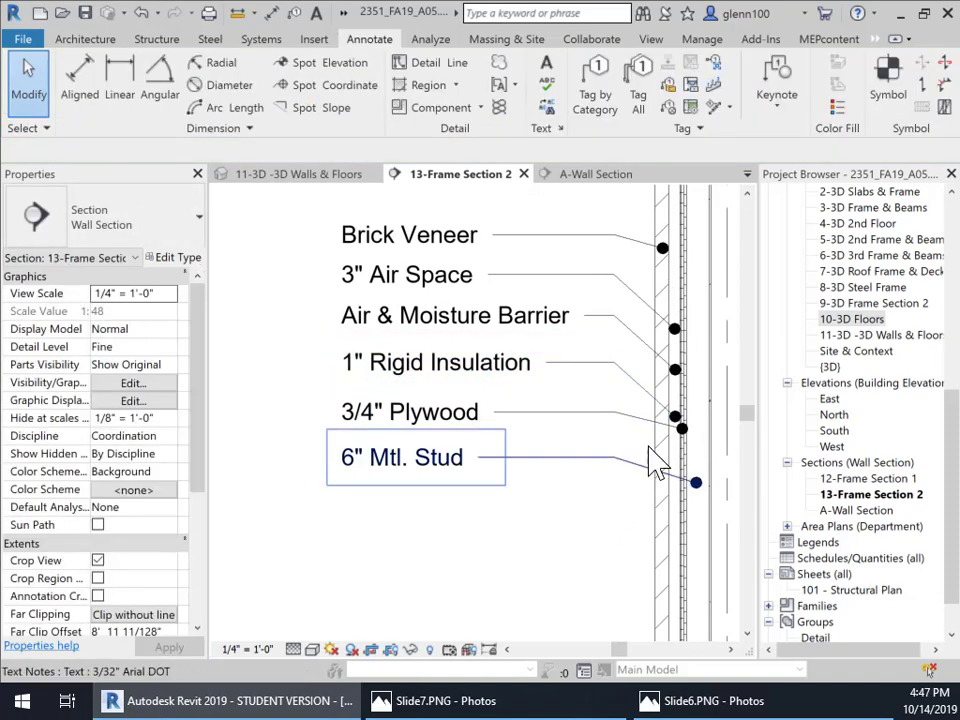
Move the leader dots of the 1" Rigid Insulation and Air & Moisture Barrier notes inward onto their wall layers.
{"action": "left_click", "coordinate": [680, 432]}
{"action": "scroll", "coordinate": [681, 428], "scroll_direction": "up", "scroll_amount": 5}
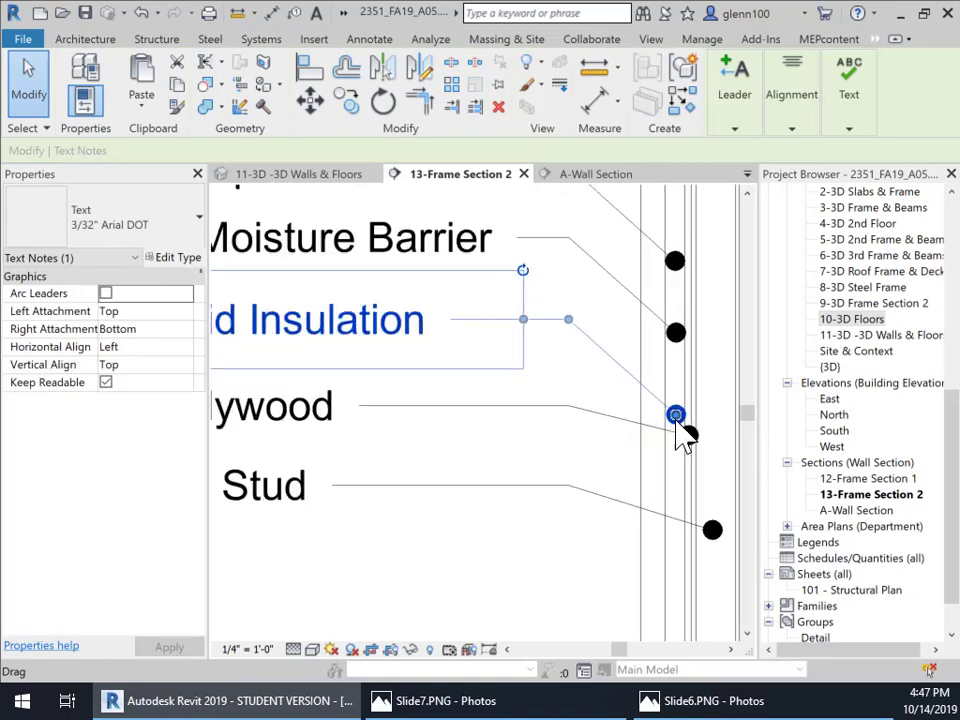
{"action": "left_click_drag", "start_coordinate": [676, 414], "coordinate": [697, 267]}
{"action": "scroll", "coordinate": [465, 364], "scroll_direction": "down", "scroll_amount": 3}
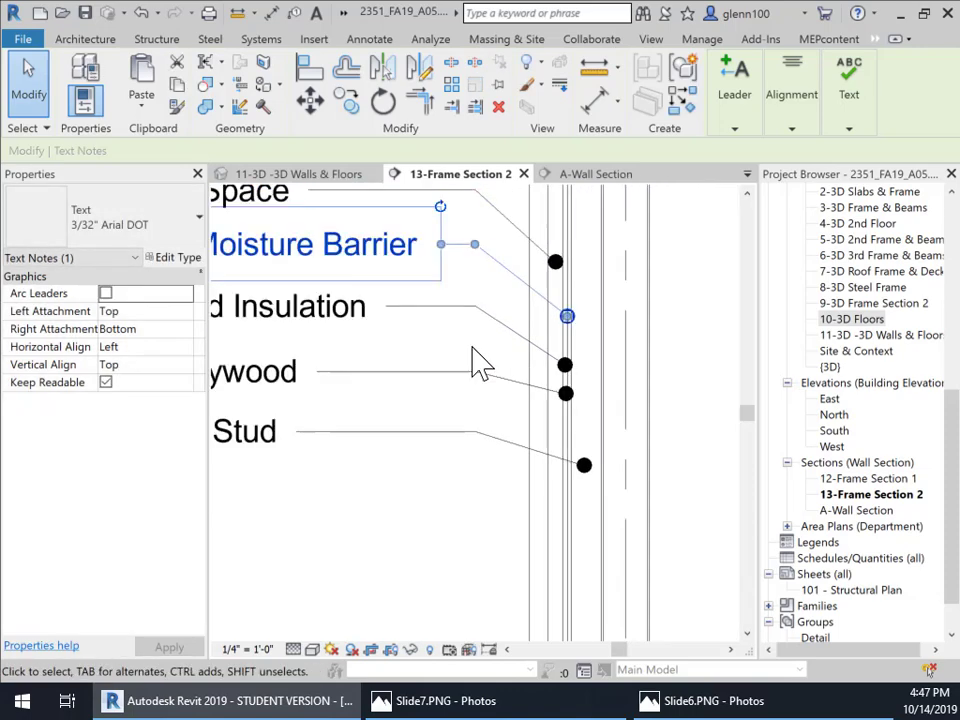
Copy all six wall notes up one storey, from the edge beam endpoint at Level 2 to the matching endpoint at Level 3.
{"action": "middle_click_drag", "start_coordinate": [473, 352], "coordinate": [677, 300]}
{"action": "scroll", "coordinate": [640, 302], "scroll_direction": "down", "scroll_amount": 3}
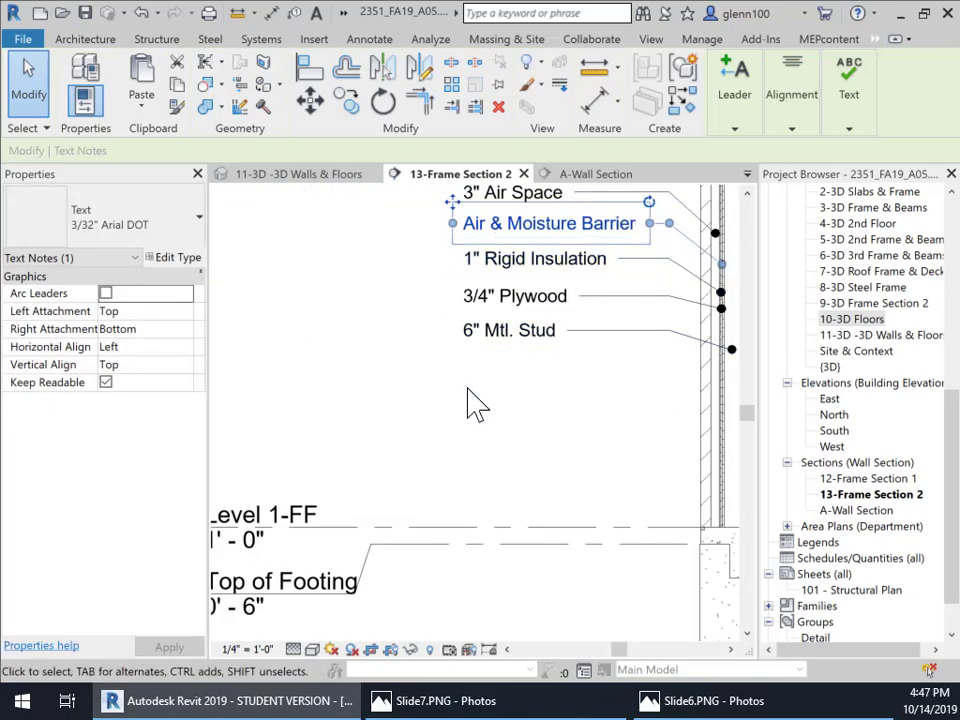
{"action": "middle_click_drag", "start_coordinate": [476, 404], "coordinate": [401, 613]}
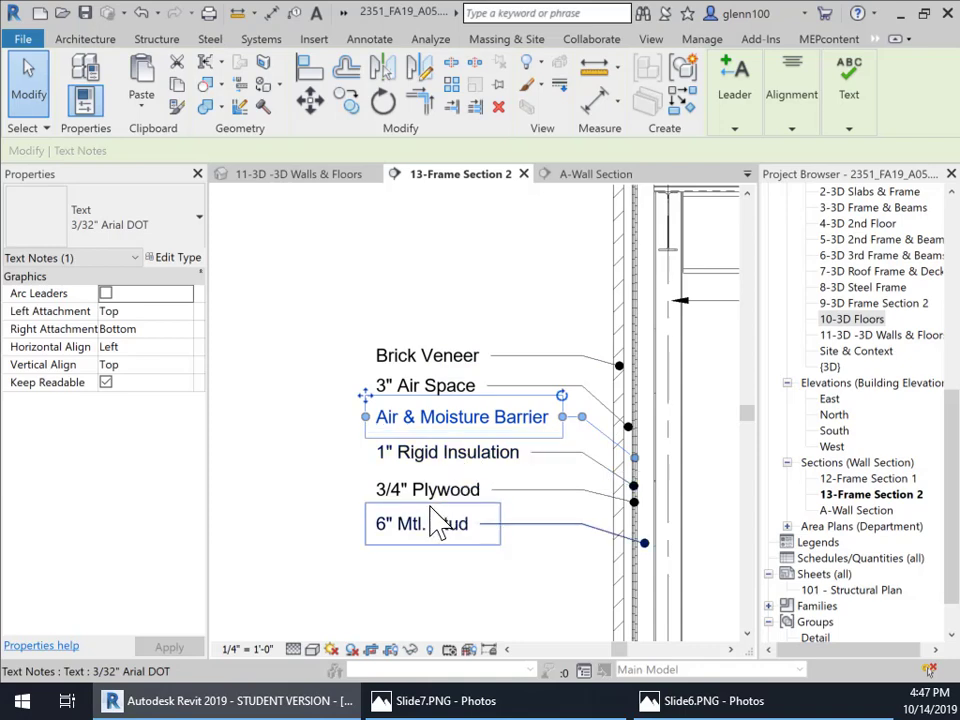
{"action": "scroll", "coordinate": [497, 553], "scroll_direction": "down", "scroll_amount": 3}
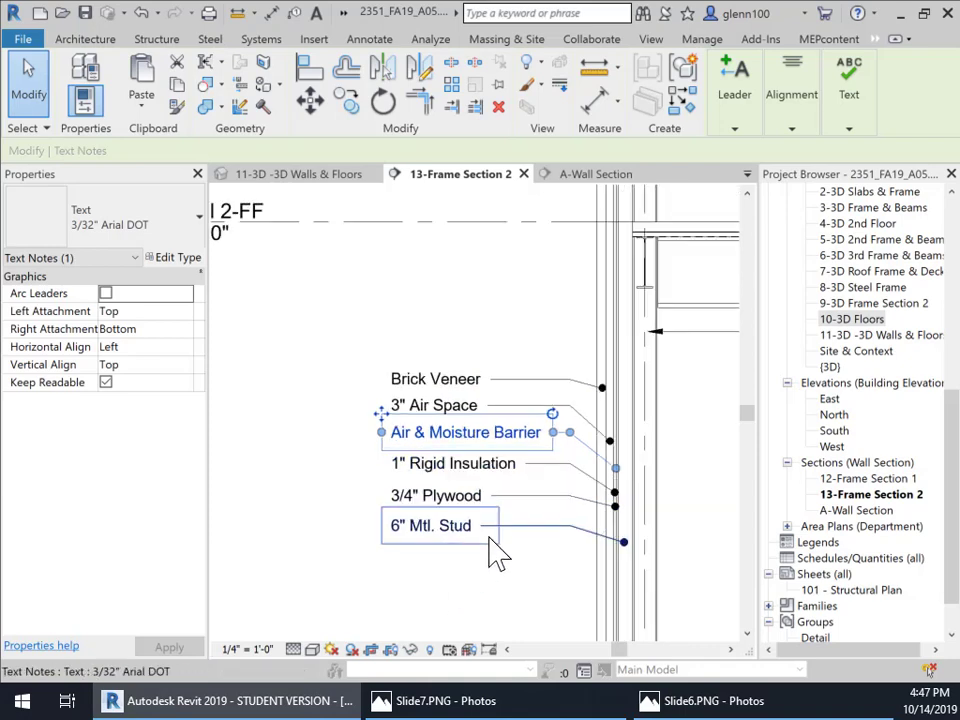
{"action": "middle_click_drag", "start_coordinate": [497, 553], "coordinate": [474, 517]}
{"action": "scroll", "coordinate": [400, 455], "scroll_direction": "down", "scroll_amount": 4}
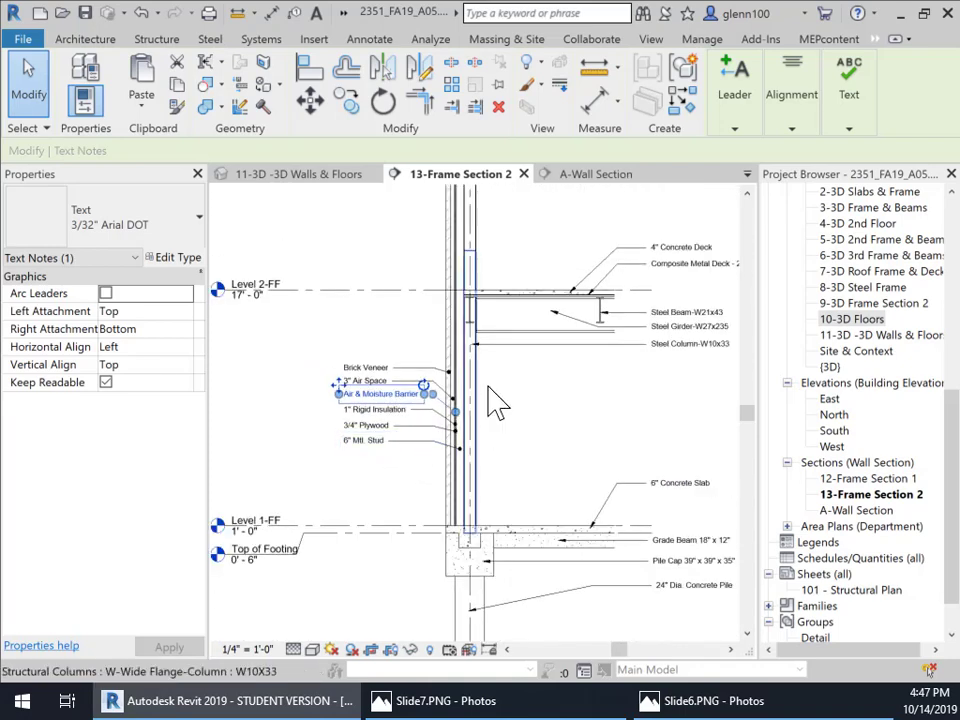
{"action": "middle_click_drag", "start_coordinate": [531, 430], "coordinate": [533, 495]}
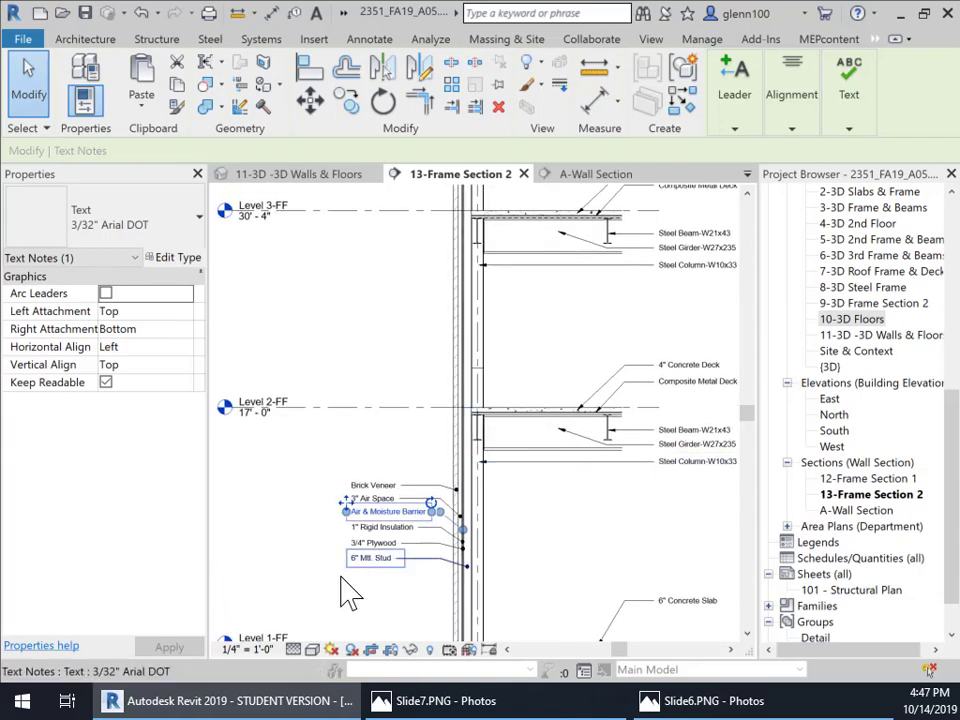
{"action": "left_click", "coordinate": [366, 559]}
{"action": "left_click", "coordinate": [350, 602]}
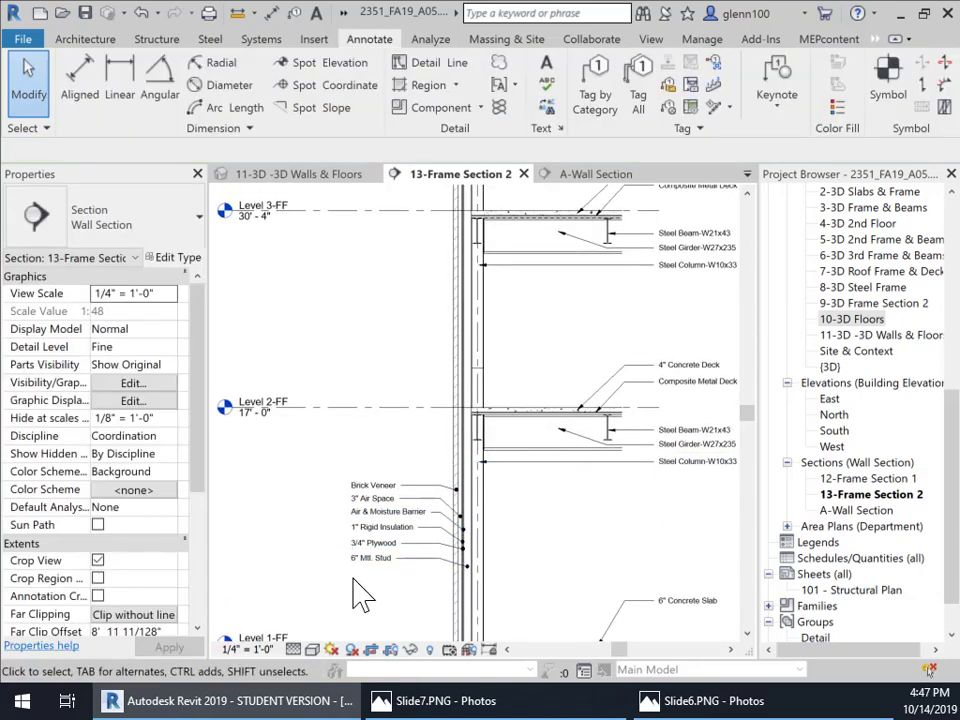
{"action": "left_click_drag", "start_coordinate": [362, 598], "coordinate": [332, 476]}
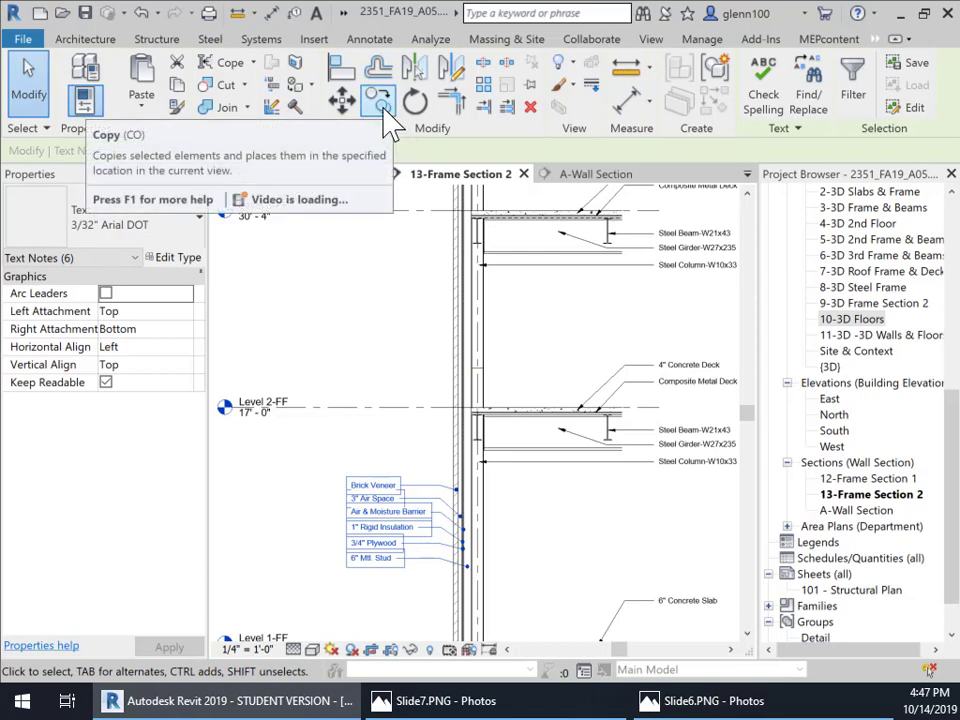
{"action": "left_click", "coordinate": [379, 102]}
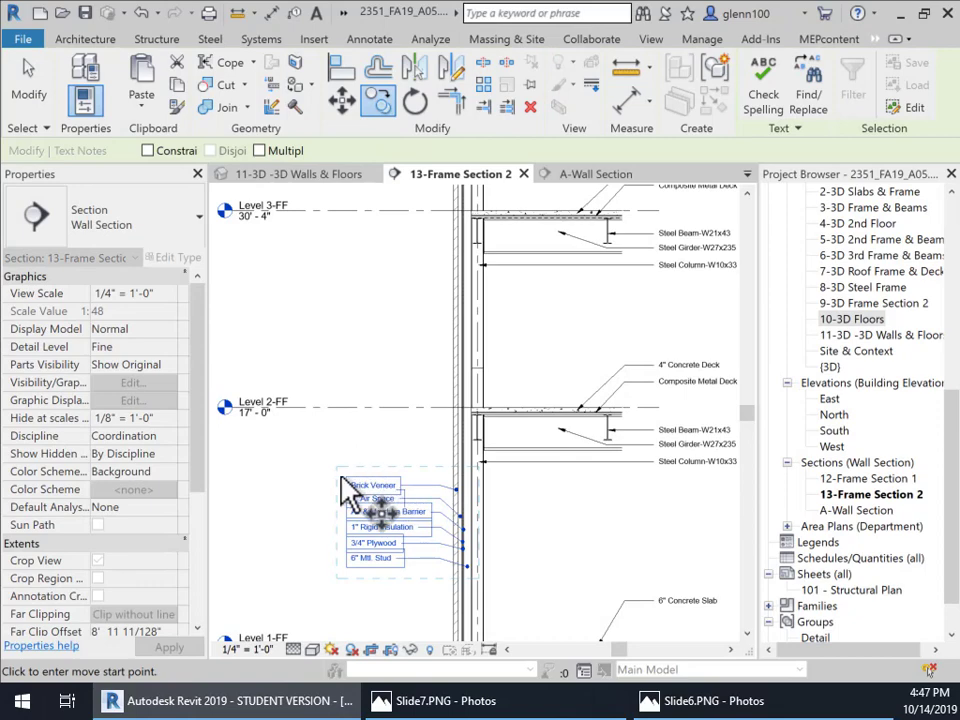
{"action": "scroll", "coordinate": [495, 452], "scroll_direction": "up", "scroll_amount": 3}
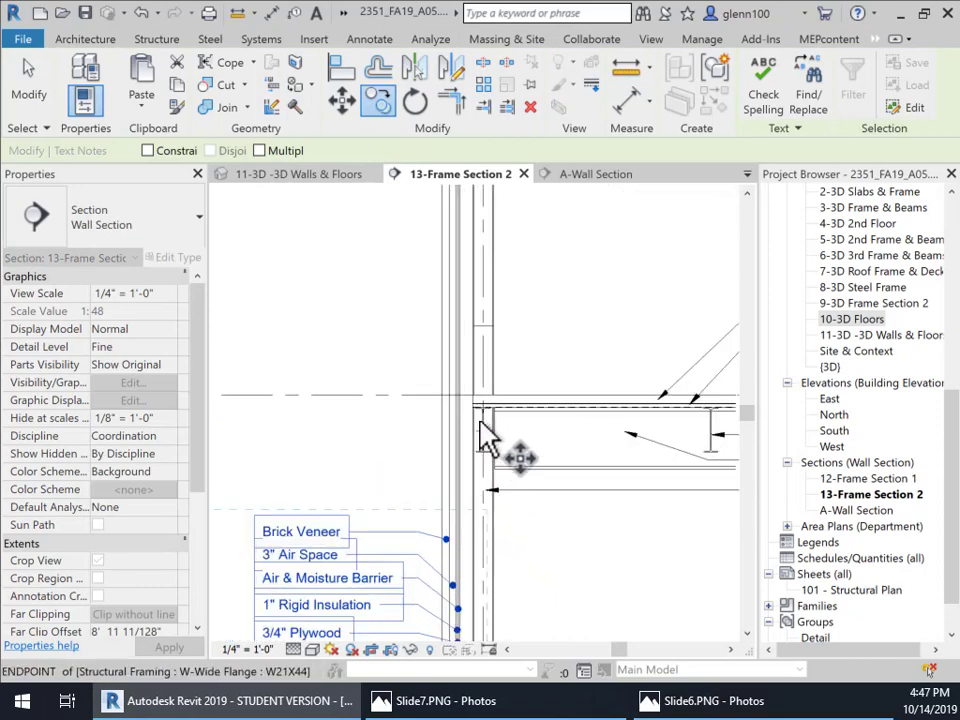
{"action": "scroll", "coordinate": [514, 454], "scroll_direction": "up", "scroll_amount": 2}
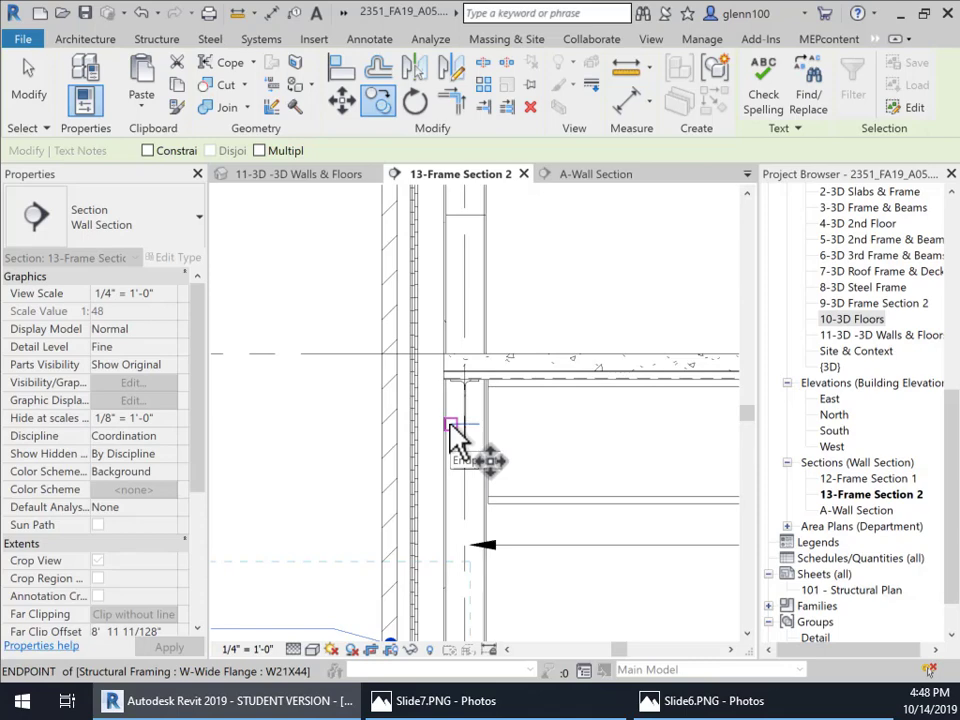
{"action": "left_click", "coordinate": [450, 424]}
{"action": "middle_click_drag", "start_coordinate": [452, 322], "coordinate": [470, 80]}
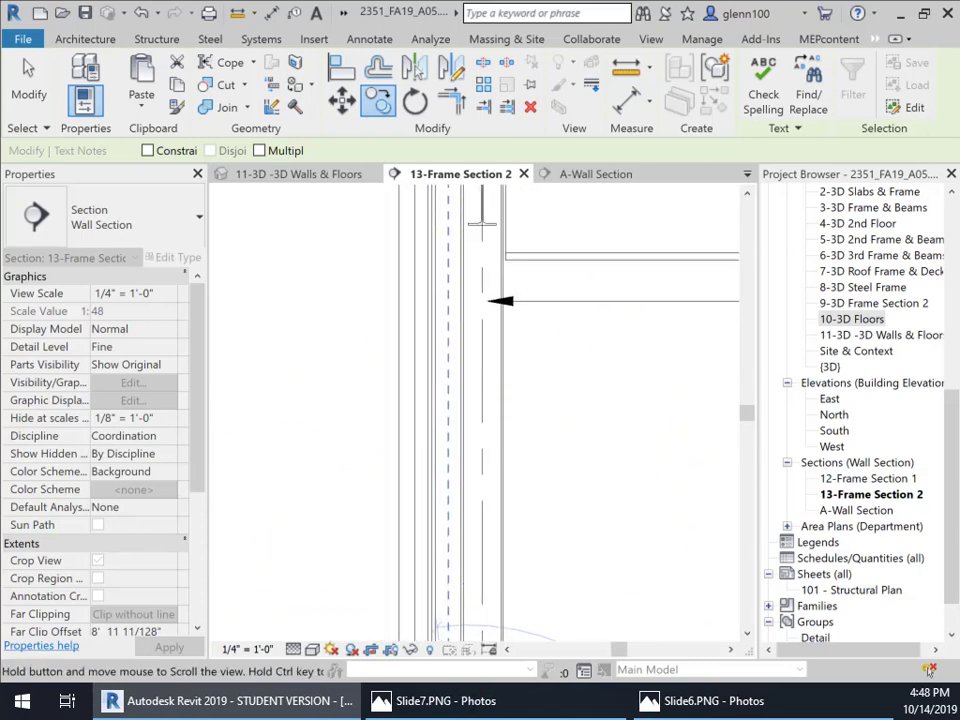
{"action": "scroll", "coordinate": [427, 610], "scroll_direction": "down", "scroll_amount": 1}
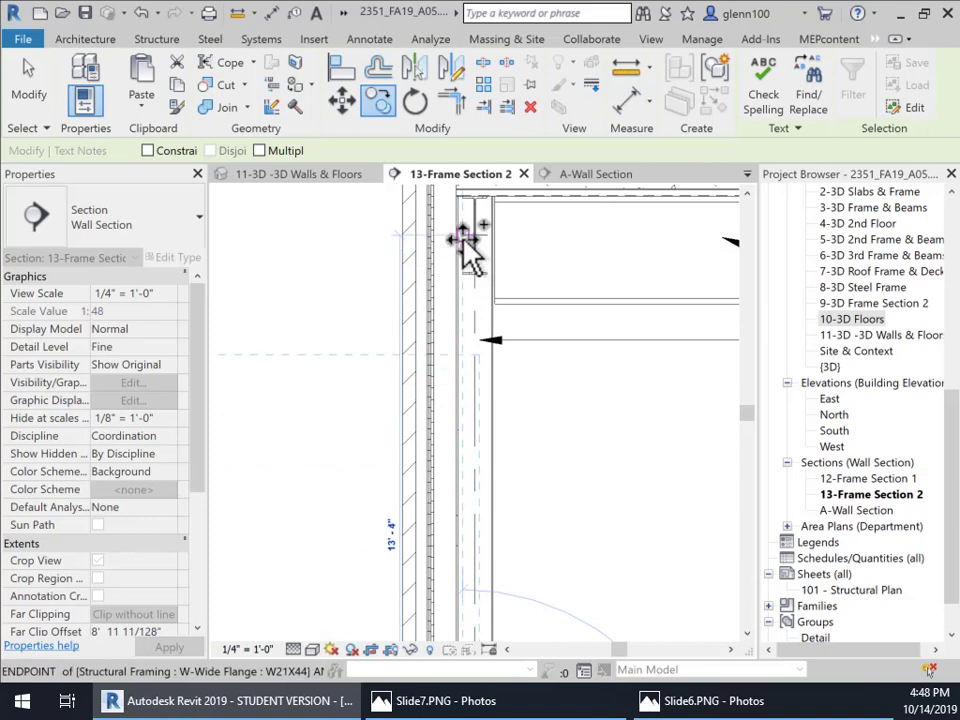
{"action": "left_click", "coordinate": [463, 241]}
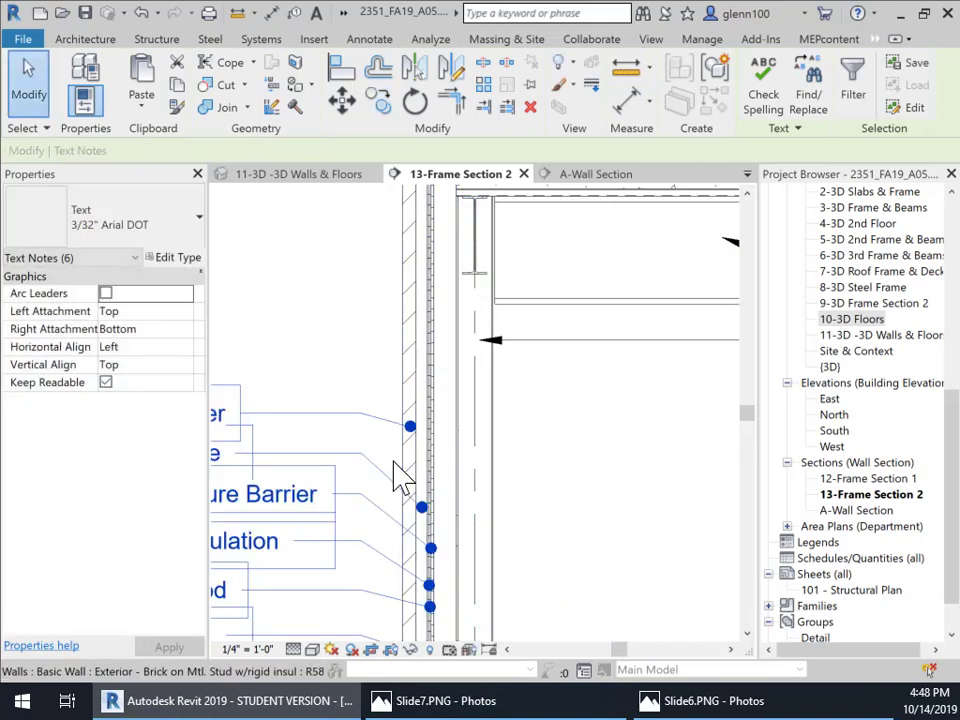
Copy the six wall notes above Level 2 up to the top storey, from the Level 3 edge beam endpoint to the roof beam's.
{"action": "scroll", "coordinate": [400, 476], "scroll_direction": "down", "scroll_amount": 2}
{"action": "middle_click_drag", "start_coordinate": [470, 487], "coordinate": [551, 272]}
{"action": "scroll", "coordinate": [555, 275], "scroll_direction": "down", "scroll_amount": 1}
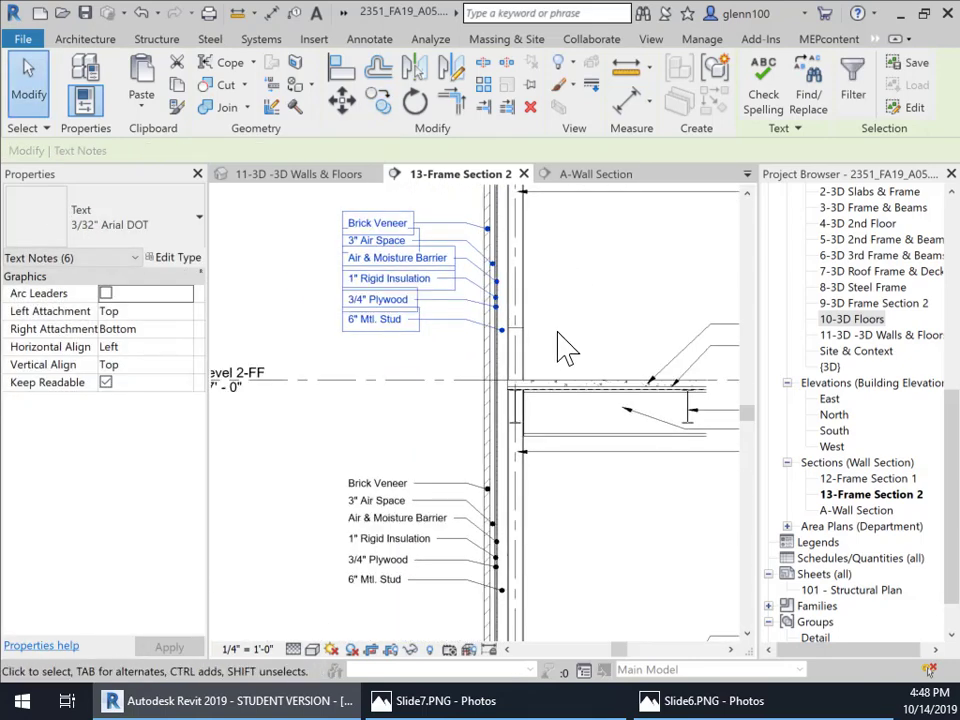
{"action": "middle_click_drag", "start_coordinate": [568, 332], "coordinate": [584, 488]}
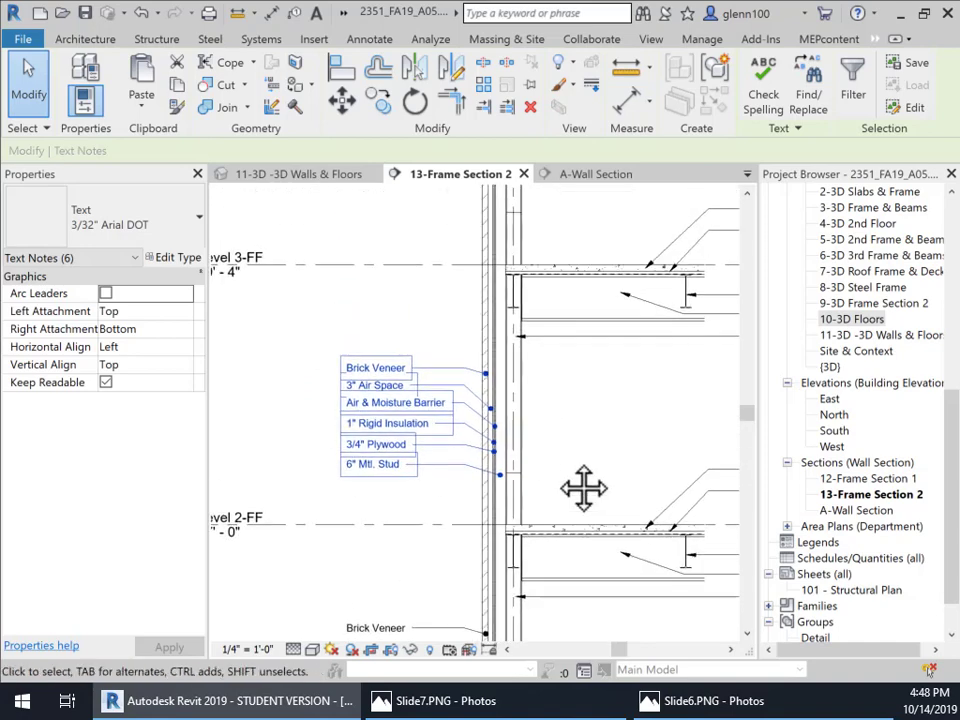
{"action": "middle_click_drag", "start_coordinate": [556, 383], "coordinate": [555, 590]}
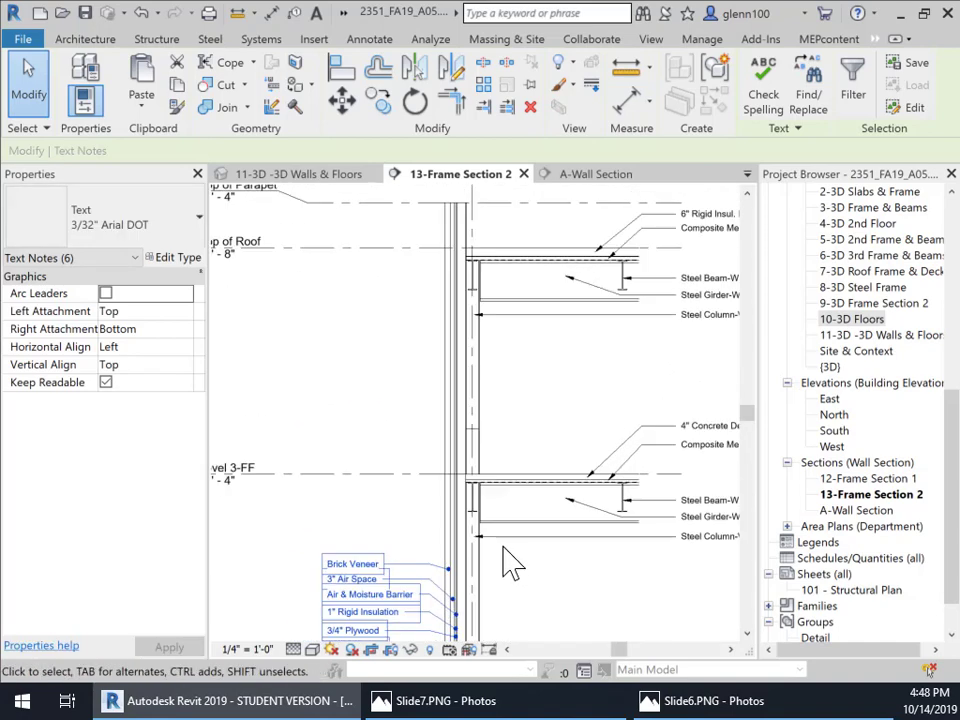
{"action": "left_click", "coordinate": [380, 102]}
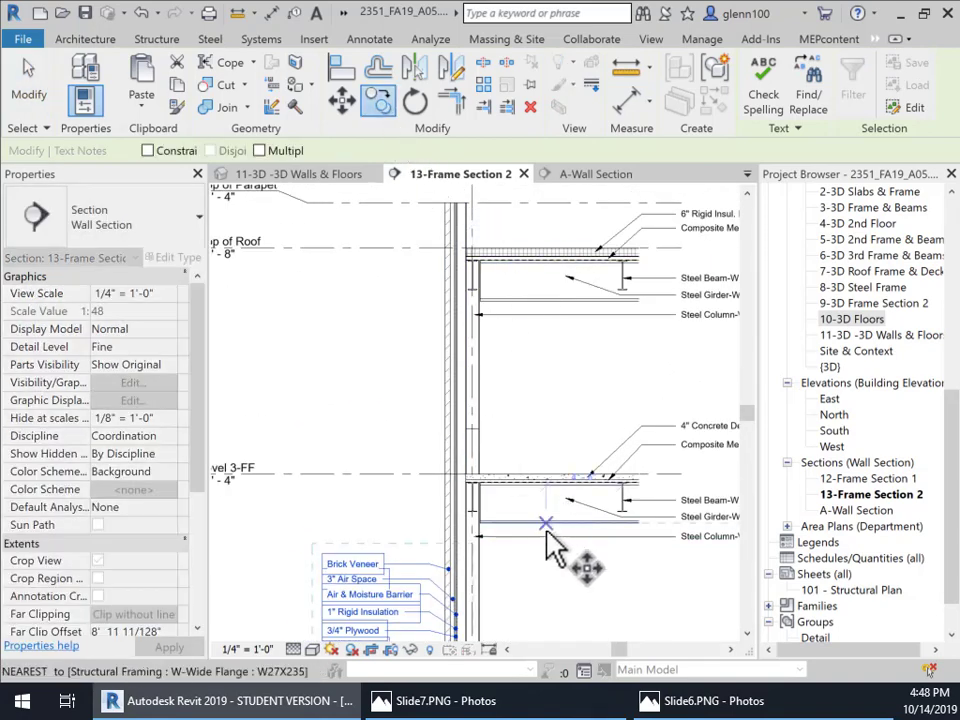
{"action": "scroll", "coordinate": [468, 518], "scroll_direction": "up", "scroll_amount": 3}
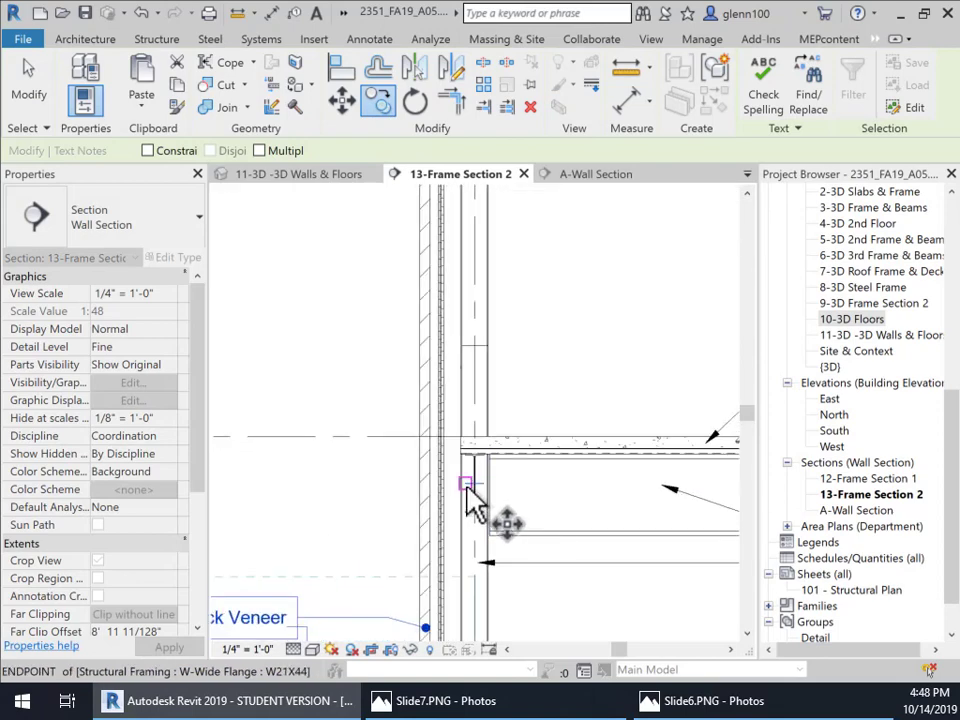
{"action": "left_click", "coordinate": [466, 485]}
{"action": "middle_click_drag", "start_coordinate": [501, 306], "coordinate": [481, 591]}
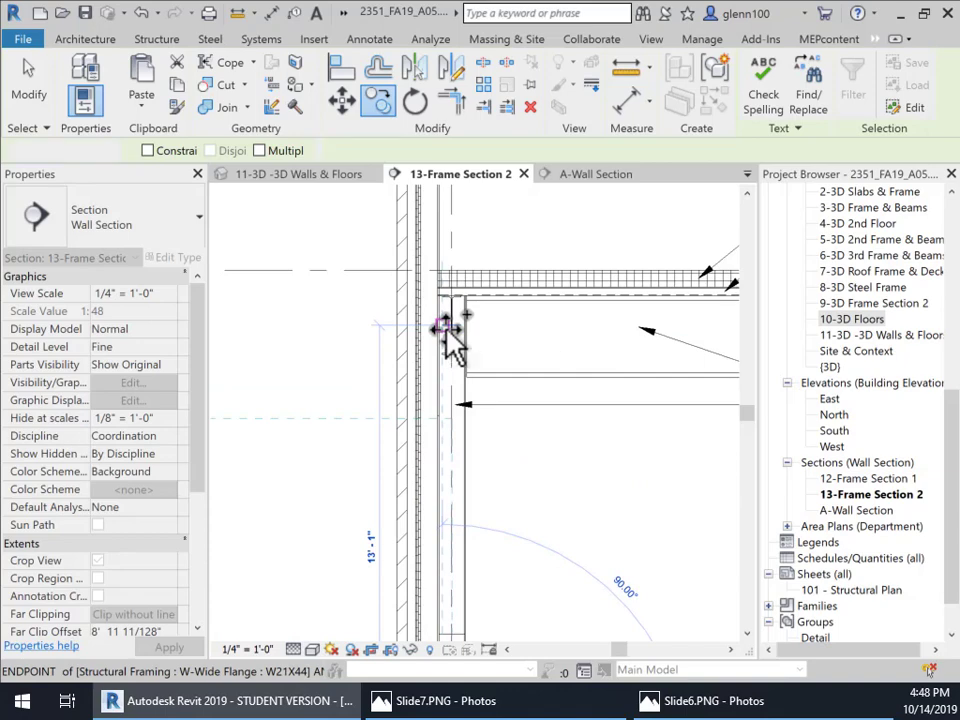
{"action": "left_click", "coordinate": [446, 326]}
Deselect the notes and examine the three sets of wall notes along the section's full height, from footing to parapet.
{"action": "scroll", "coordinate": [514, 482], "scroll_direction": "down", "scroll_amount": 5}
{"action": "middle_click_drag", "start_coordinate": [540, 495], "coordinate": [560, 264]}
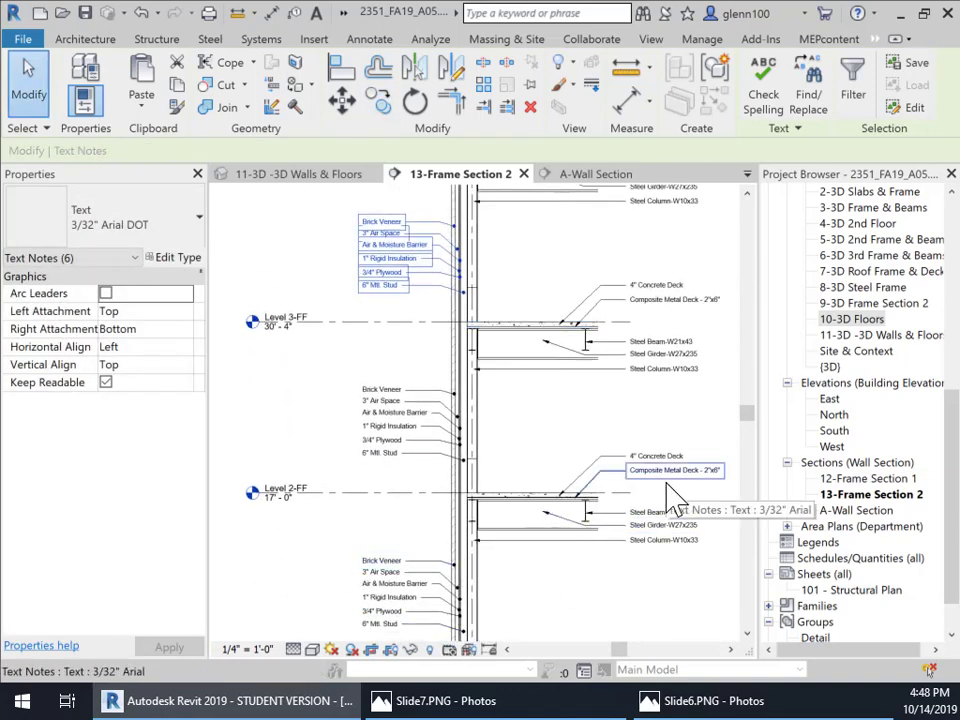
{"action": "left_click", "coordinate": [330, 462]}
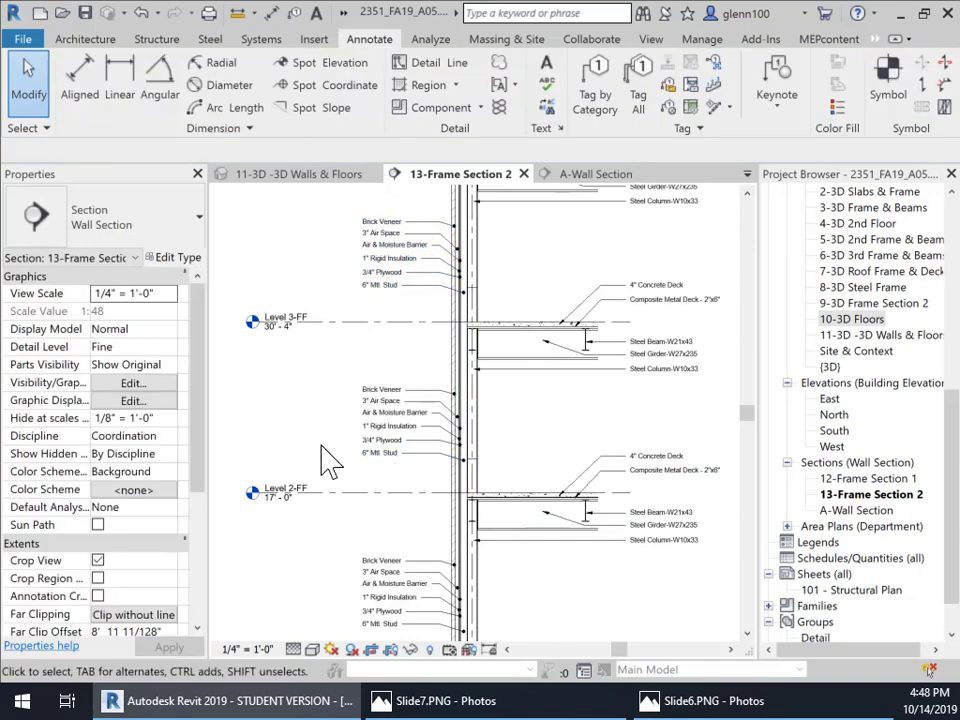
{"action": "middle_click_drag", "start_coordinate": [332, 419], "coordinate": [340, 362]}
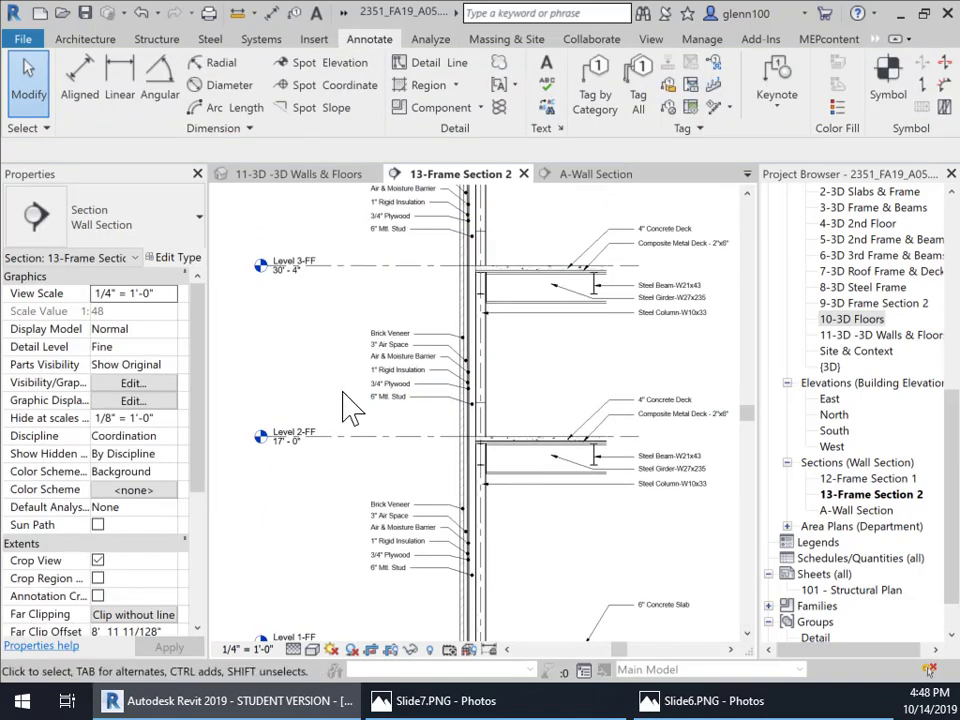
{"action": "scroll", "coordinate": [358, 449], "scroll_direction": "down", "scroll_amount": 2}
{"action": "middle_click_drag", "start_coordinate": [391, 497], "coordinate": [355, 374]}
{"action": "scroll", "coordinate": [355, 374], "scroll_direction": "up", "scroll_amount": 1}
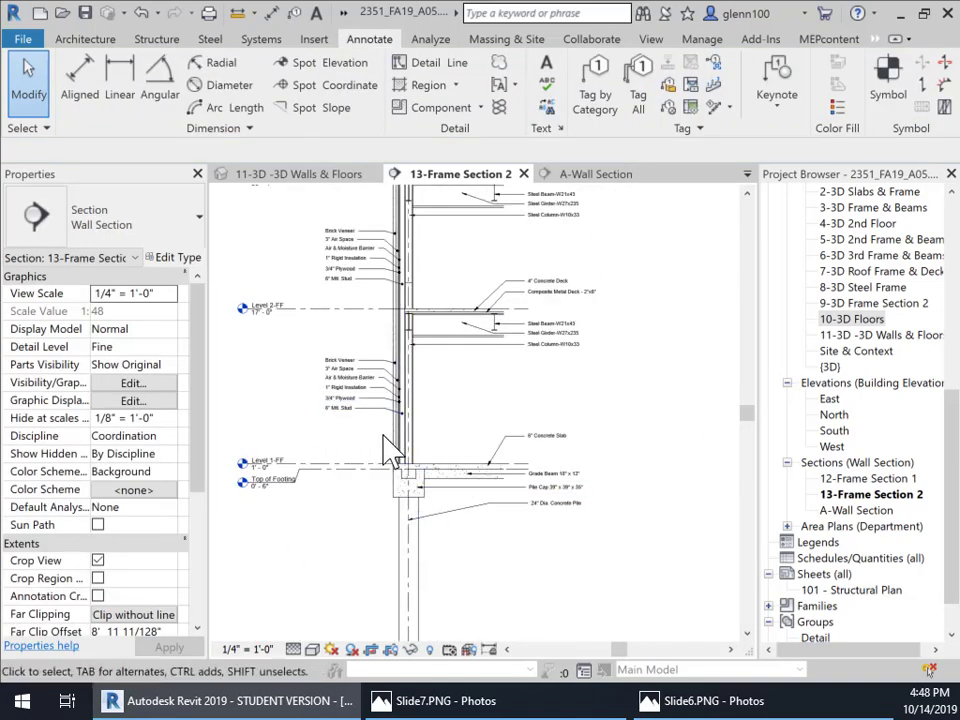
{"action": "middle_click_drag", "start_coordinate": [454, 289], "coordinate": [484, 533]}
{"action": "scroll", "coordinate": [484, 533], "scroll_direction": "up", "scroll_amount": 1}
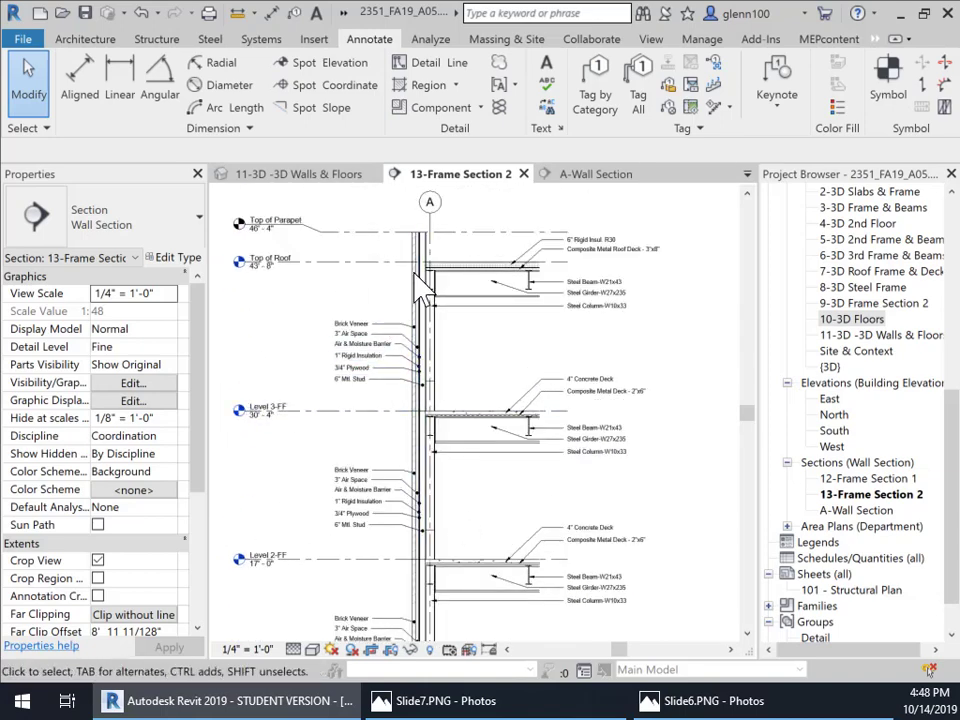